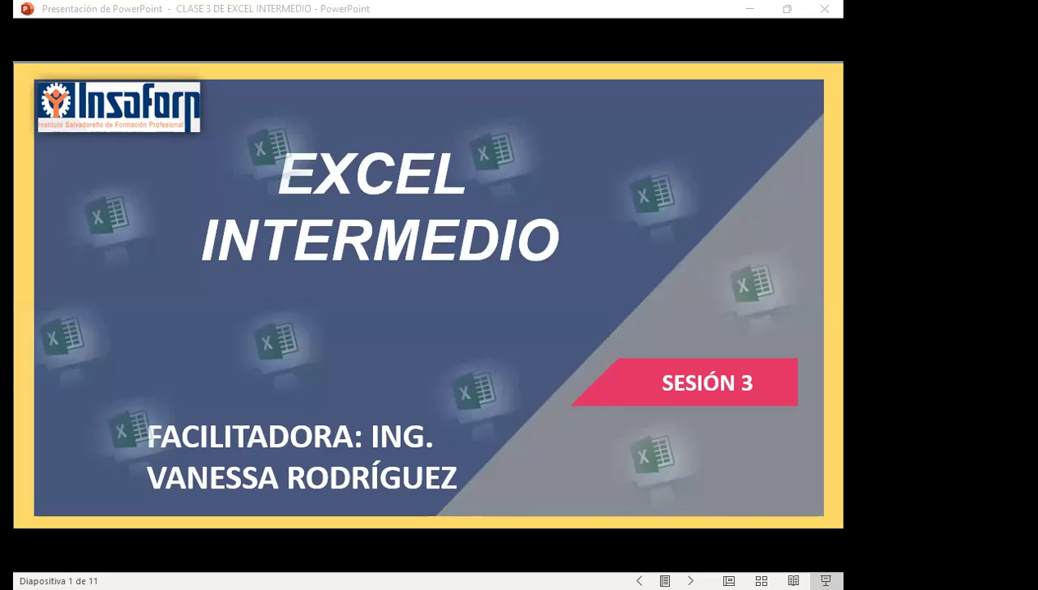
Switch from the PowerPoint title slide to the Excel Intermedio course page in Firefox
left_click(419, 115)
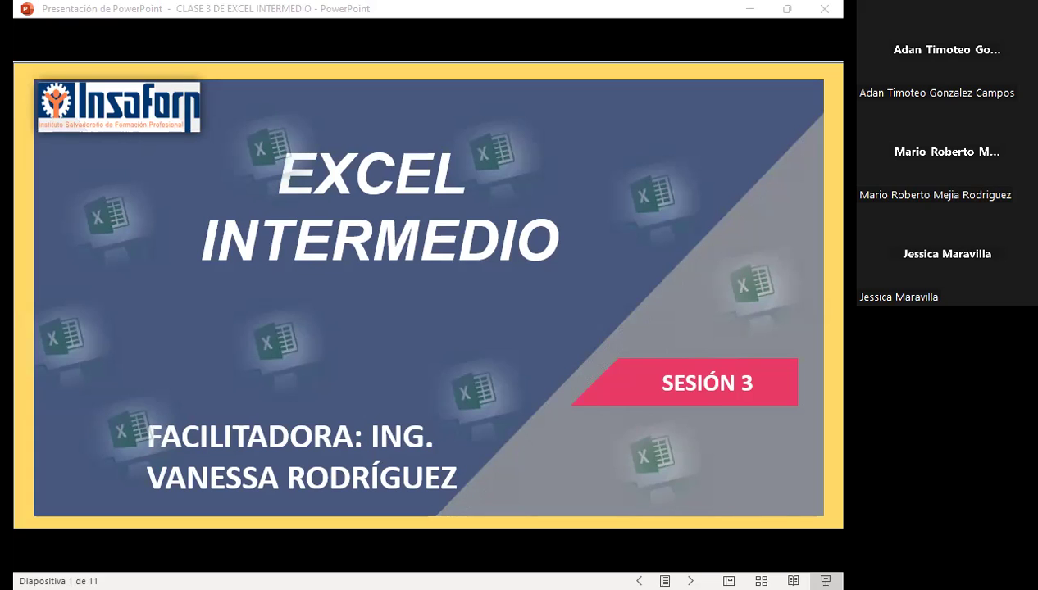
left_click(457, 433)
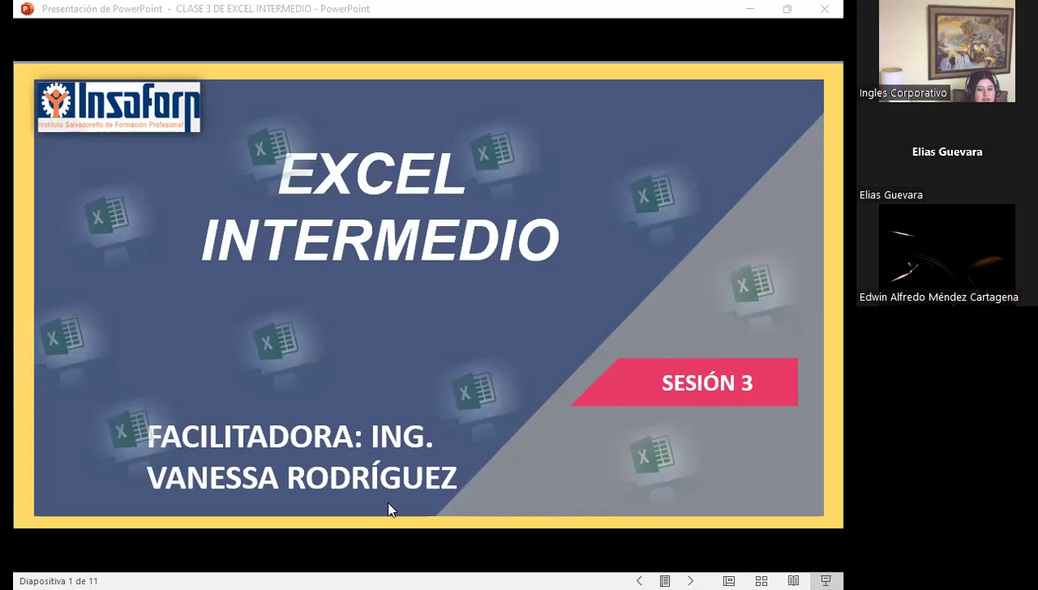
key("alt+Tab")
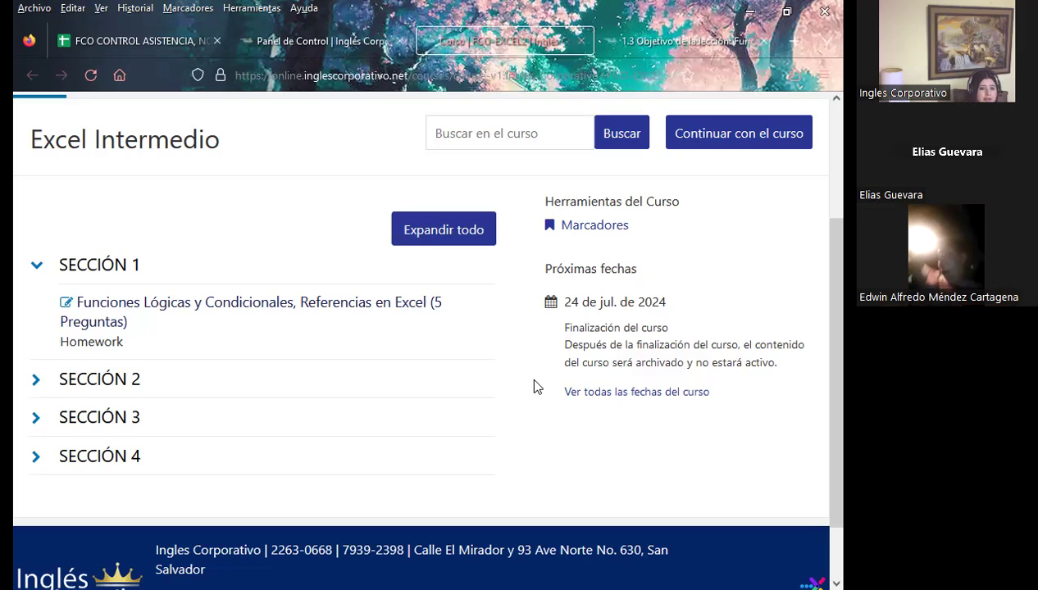
Open the '1.3 Objetivo de la lección: Función SI anidada' unit page
left_click(672, 38)
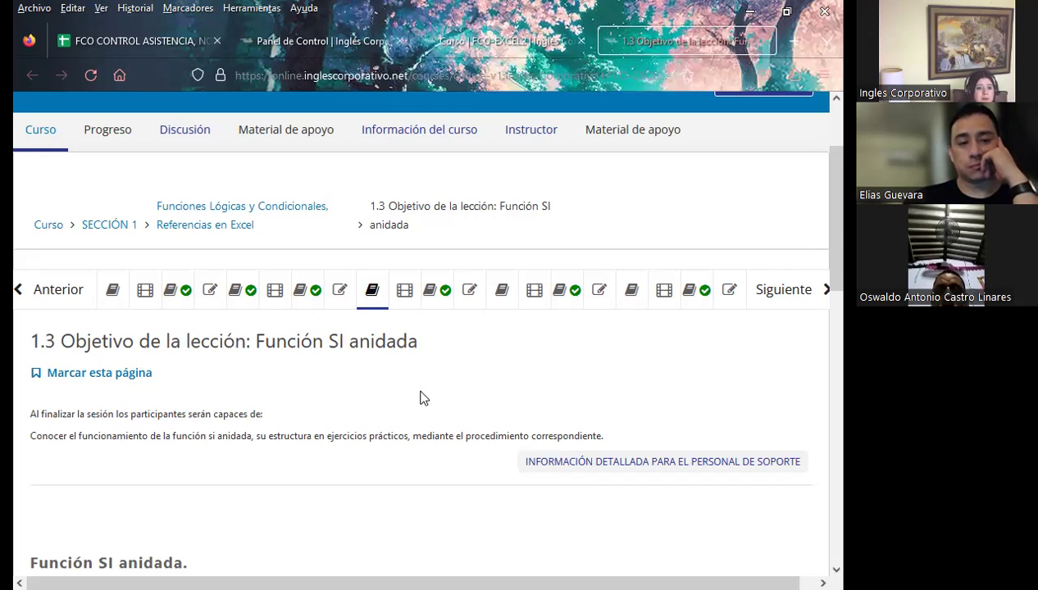
Browse the clase #3 and clase #4 discussion forum units, ending back on clase #3
left_click(435, 297)
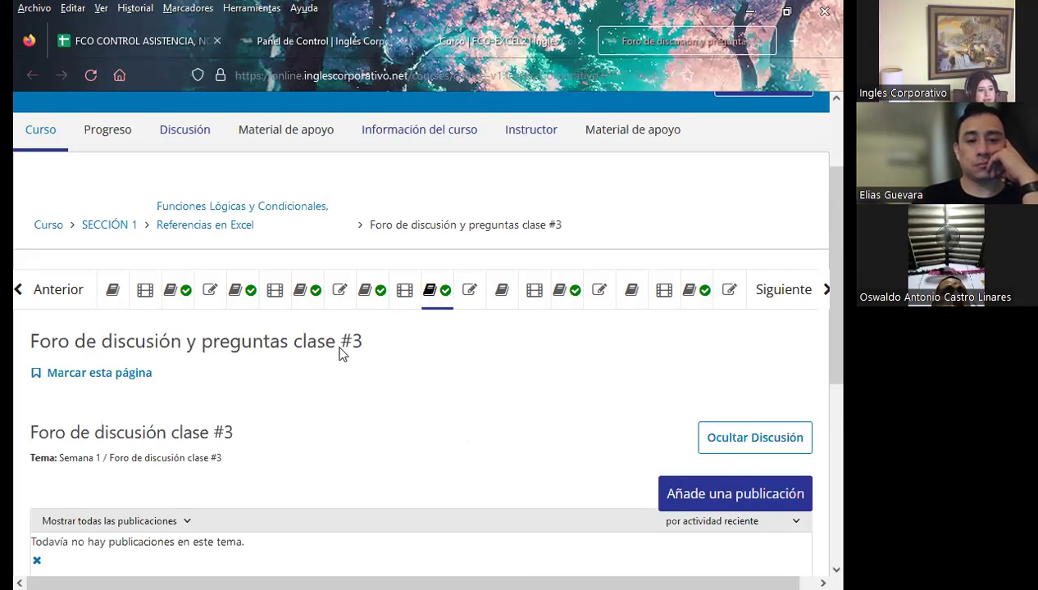
scroll(339, 351, "down", 2)
scroll(446, 273, "down", 2)
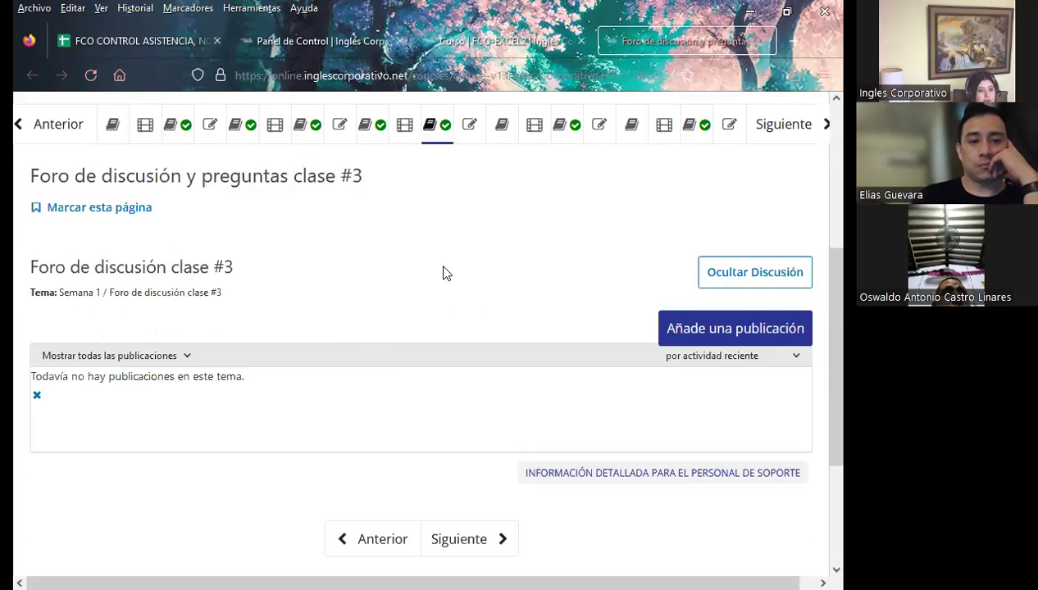
scroll(545, 303, "up", 4)
left_click(558, 295)
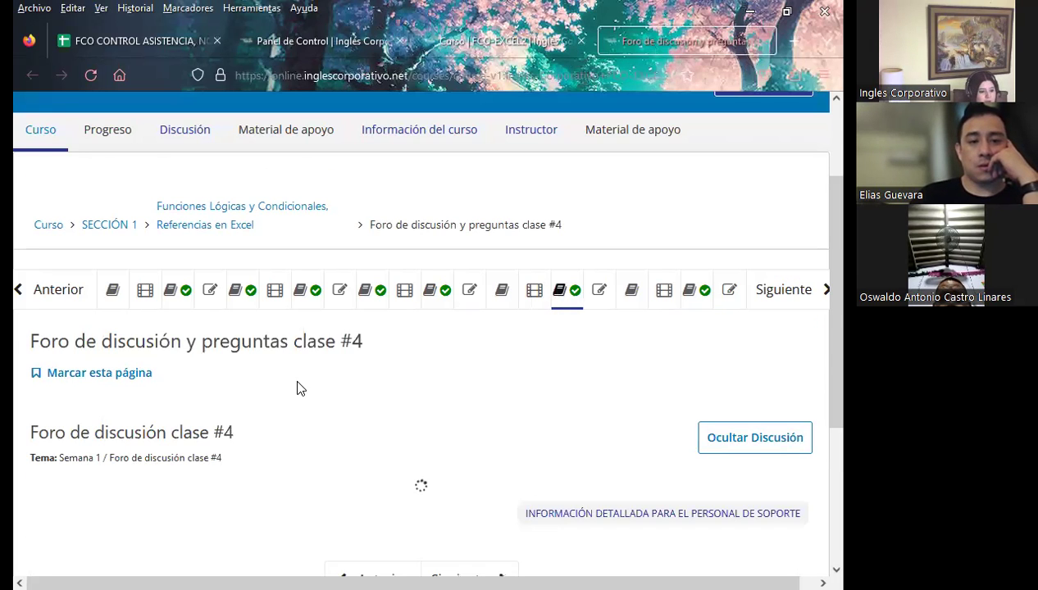
scroll(287, 417, "down", 5)
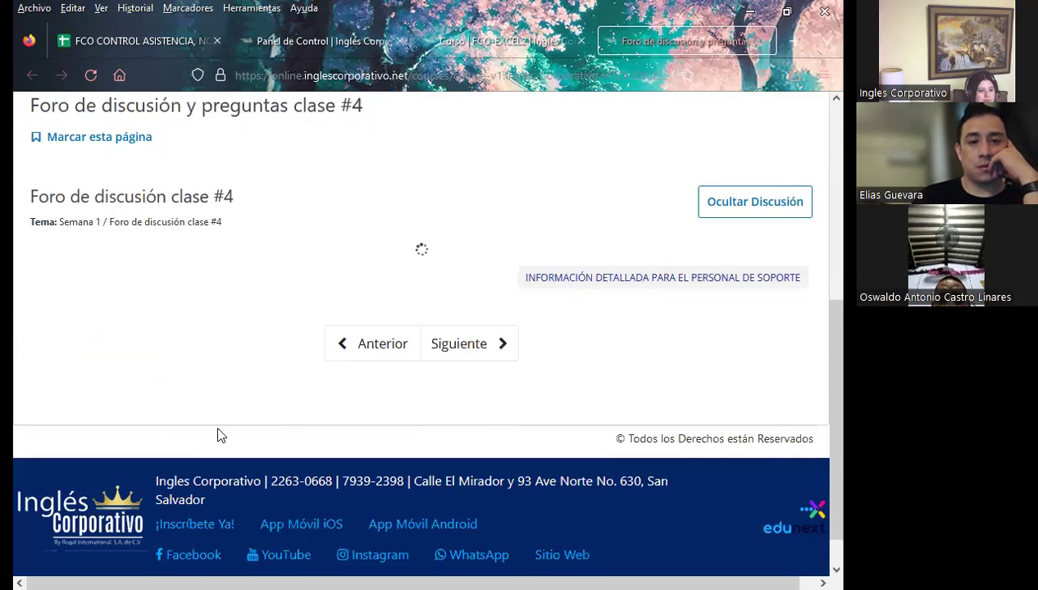
scroll(486, 234, "up", 4)
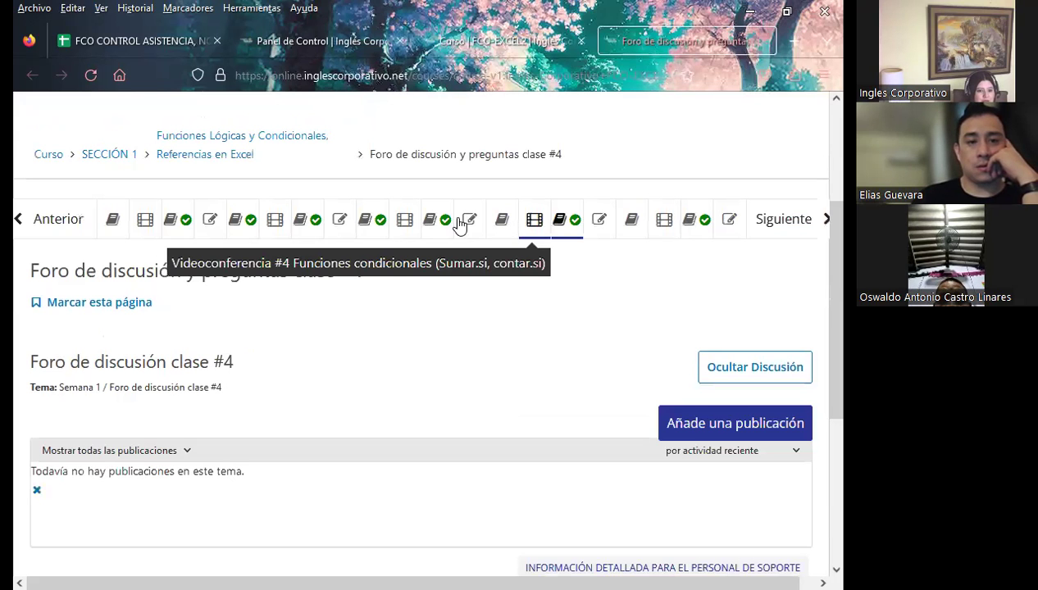
left_click(436, 221)
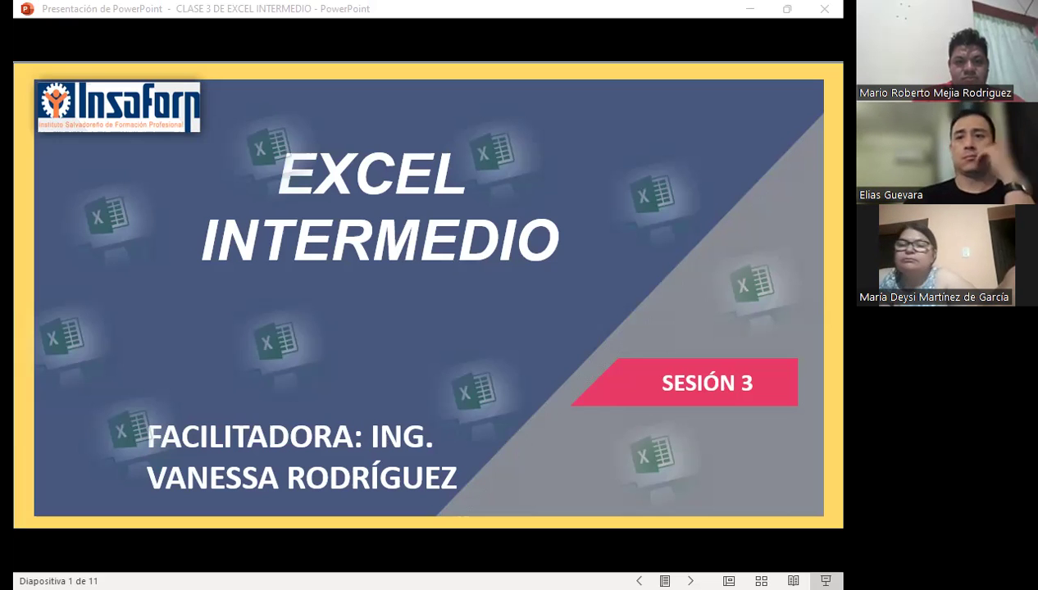
Advance the CLASE 3 slideshow past the 'Sesión: 3' slide toward the AGENDA slide
left_click(716, 72)
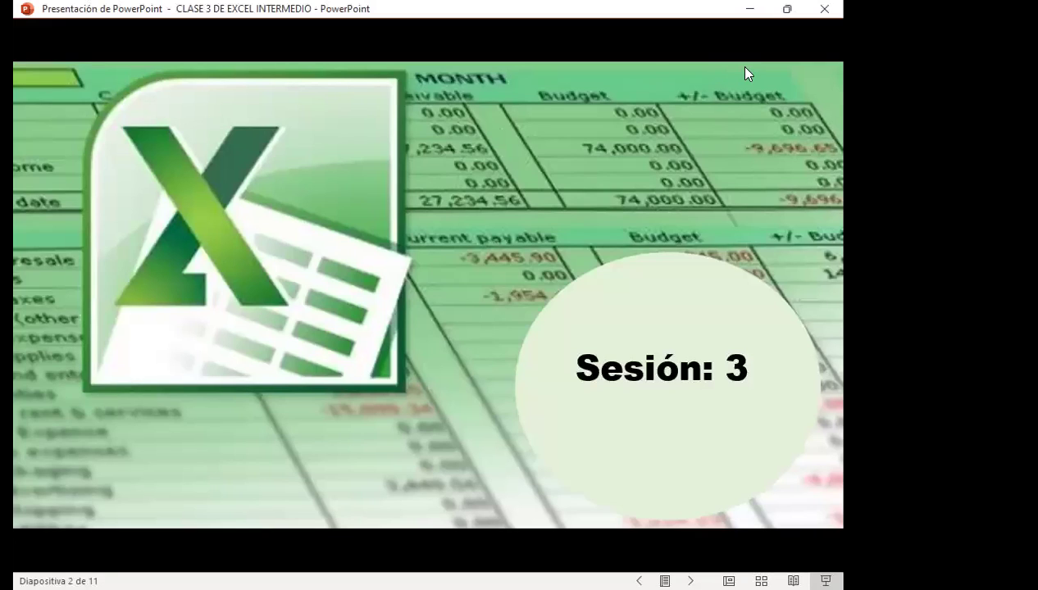
left_click(745, 68)
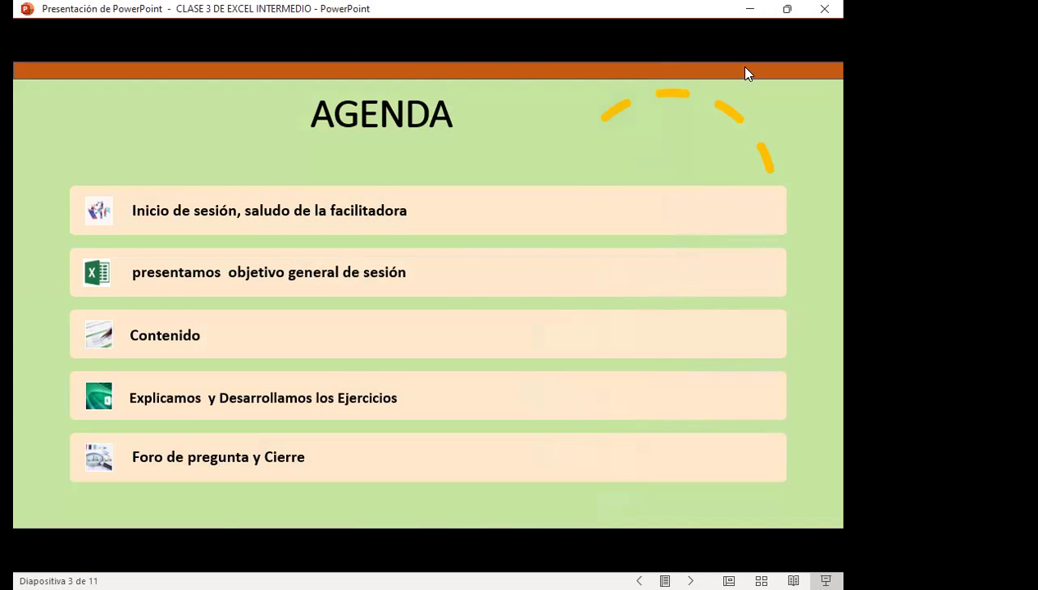
Advance to slide 4, 'Objetivo general de la sesión'
left_click(745, 72)
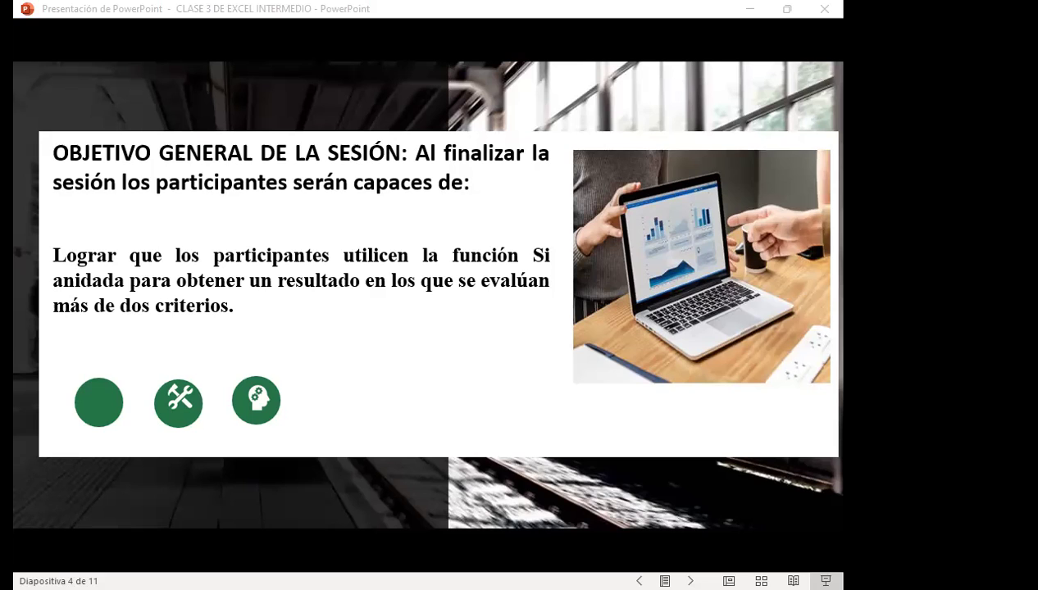
Advance to slide 5, CONTENIDOS, covering nested IF, VERDADERA and FALSO
left_click(473, 347)
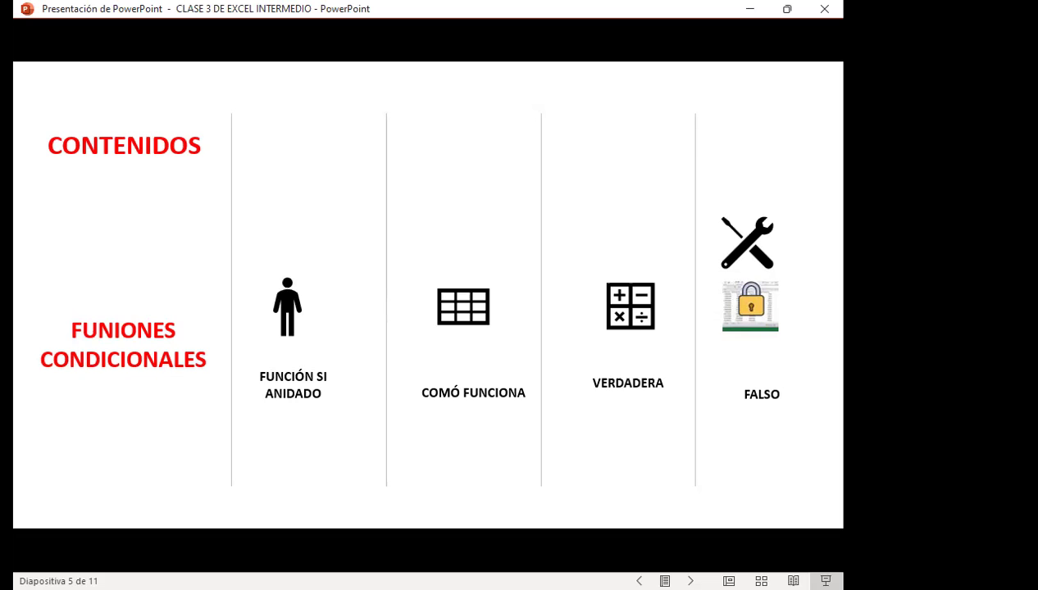
Step forward to the Sintaxis slide and back to slide 6, Uso
key("Right")
key("Right")
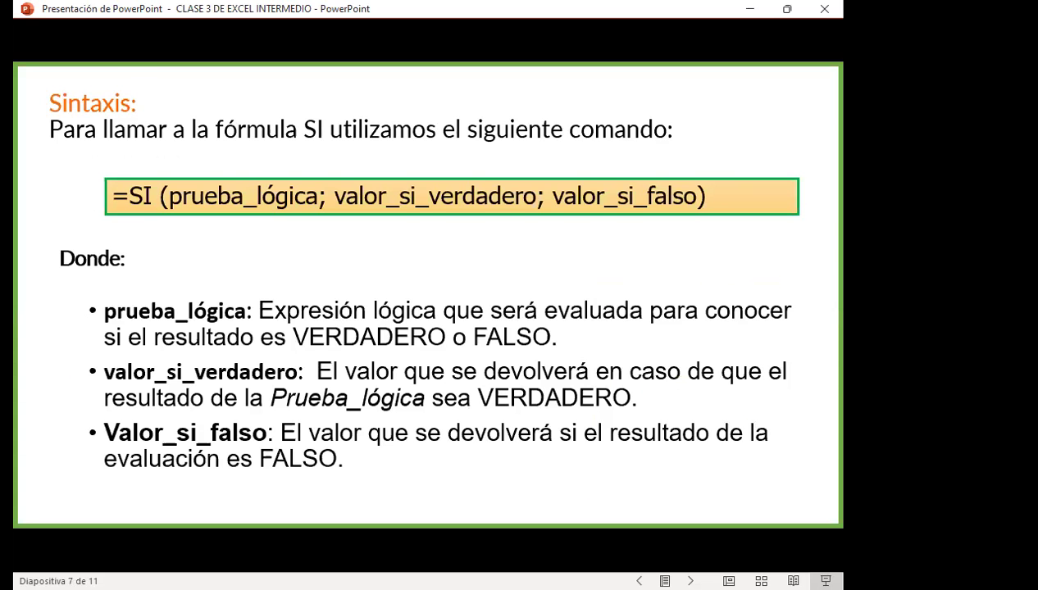
key("Left")
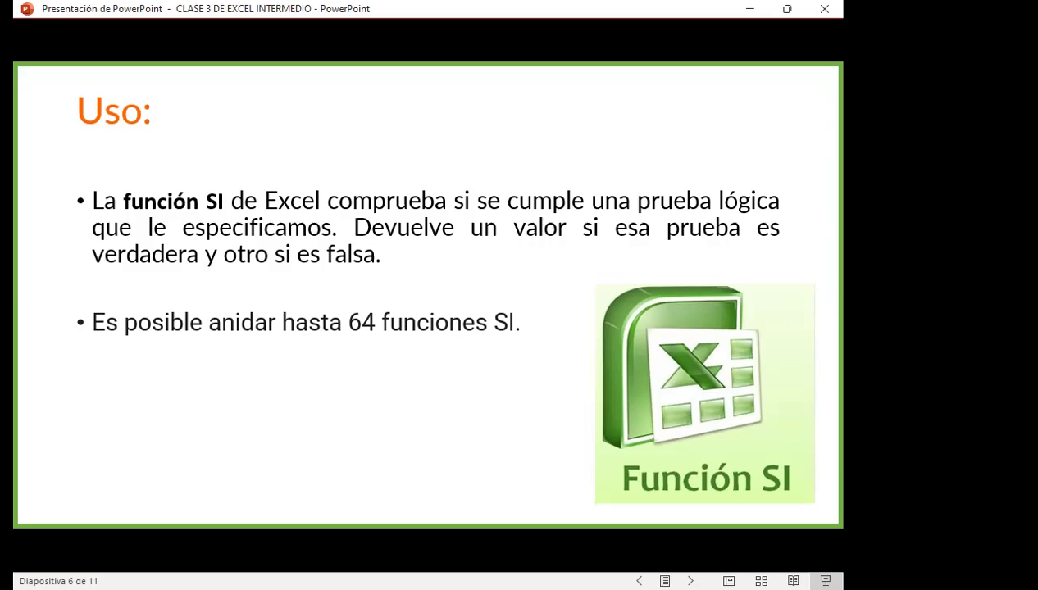
Advance through Sintaxis to slide 8, the FUNCIÓN table of SI arguments
key("Right")
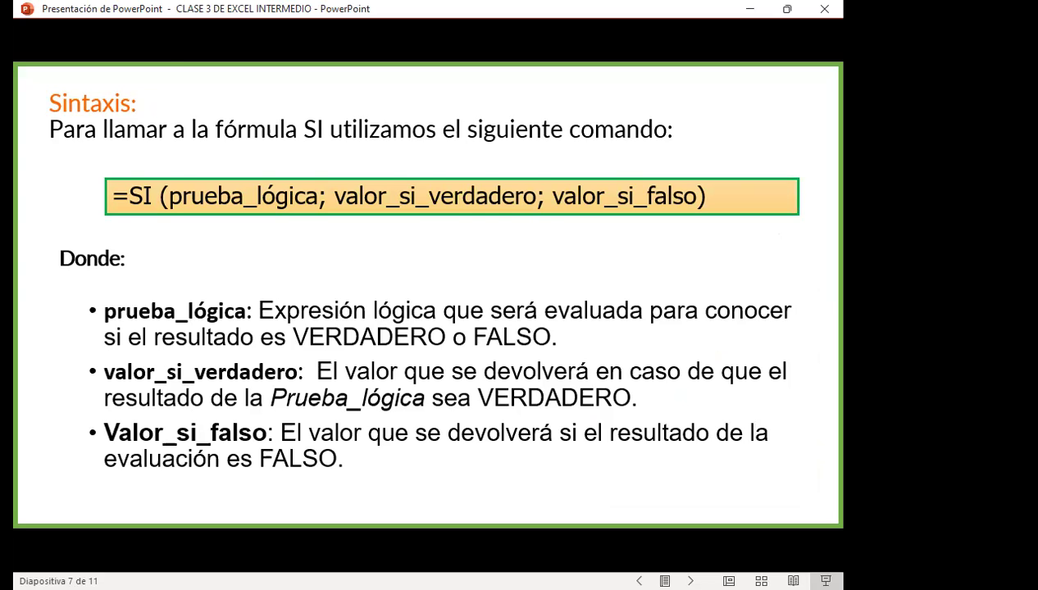
key("Right")
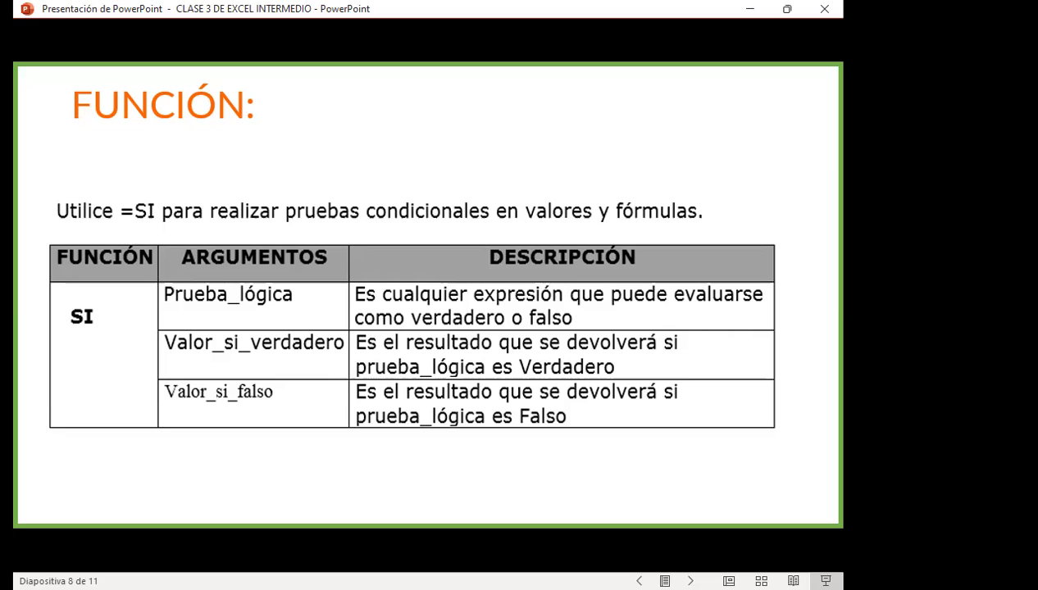
Switch to the grades workbook, inspect =PROMEDIO(C6:E6) in F6, and select the DETALLE DE NOTAS image
key("alt+Tab")
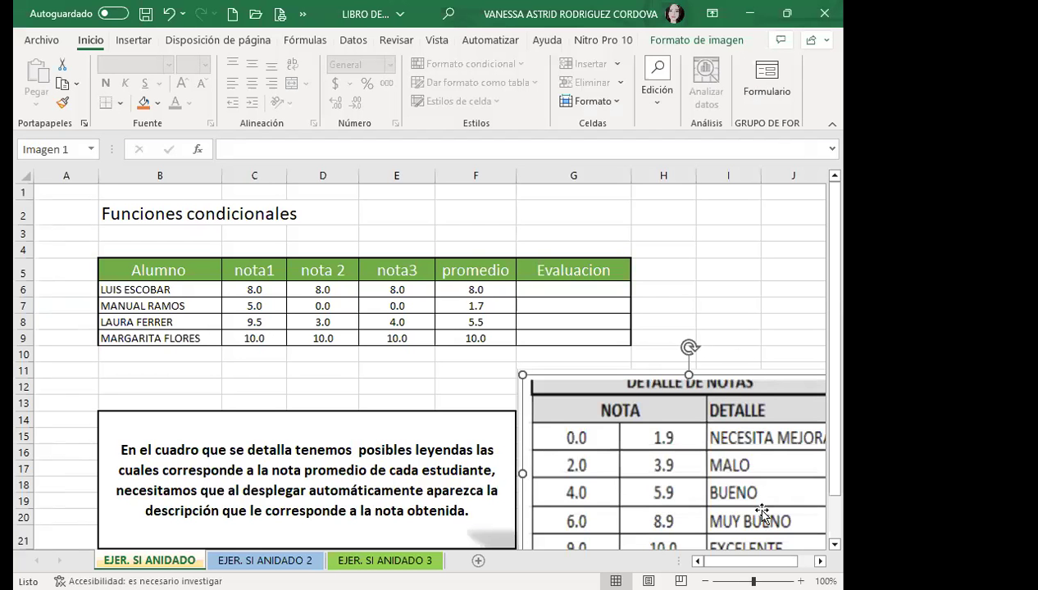
scroll(648, 439, "down", 2)
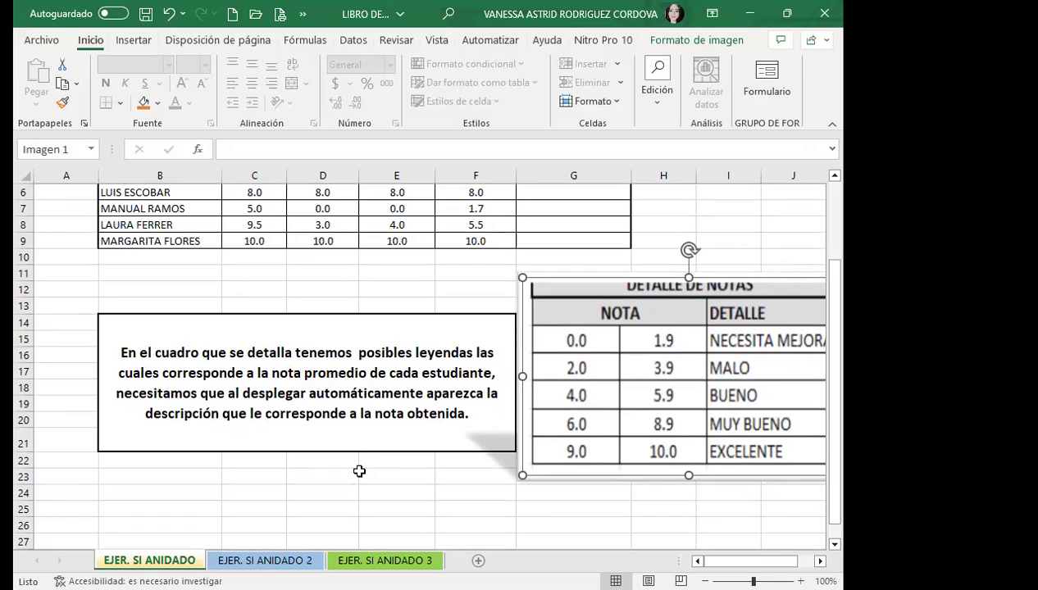
scroll(386, 415, "up", 2)
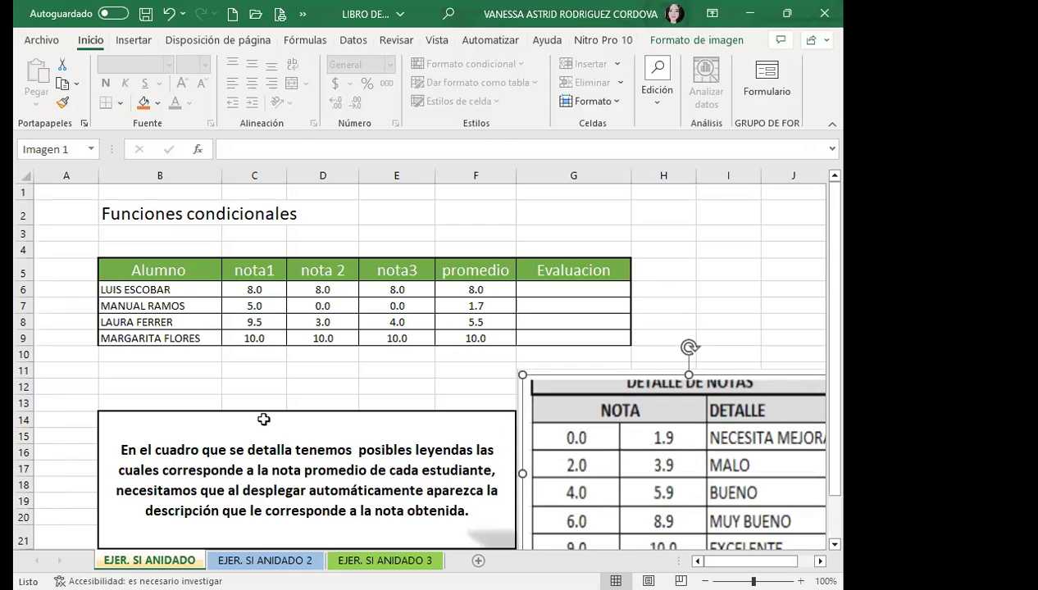
left_click(483, 288)
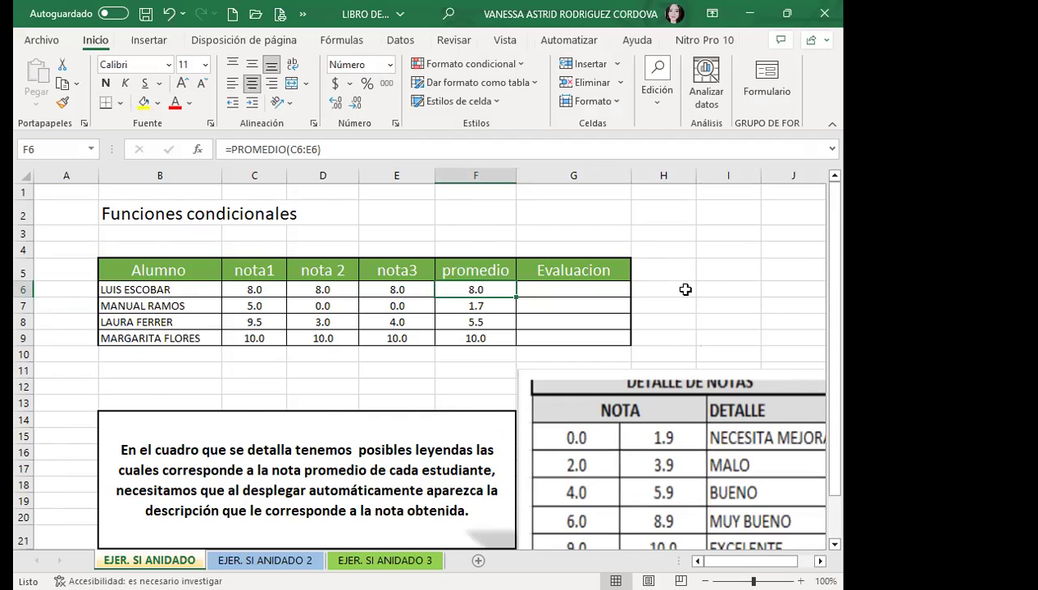
scroll(685, 290, "down", 3)
left_click(697, 346)
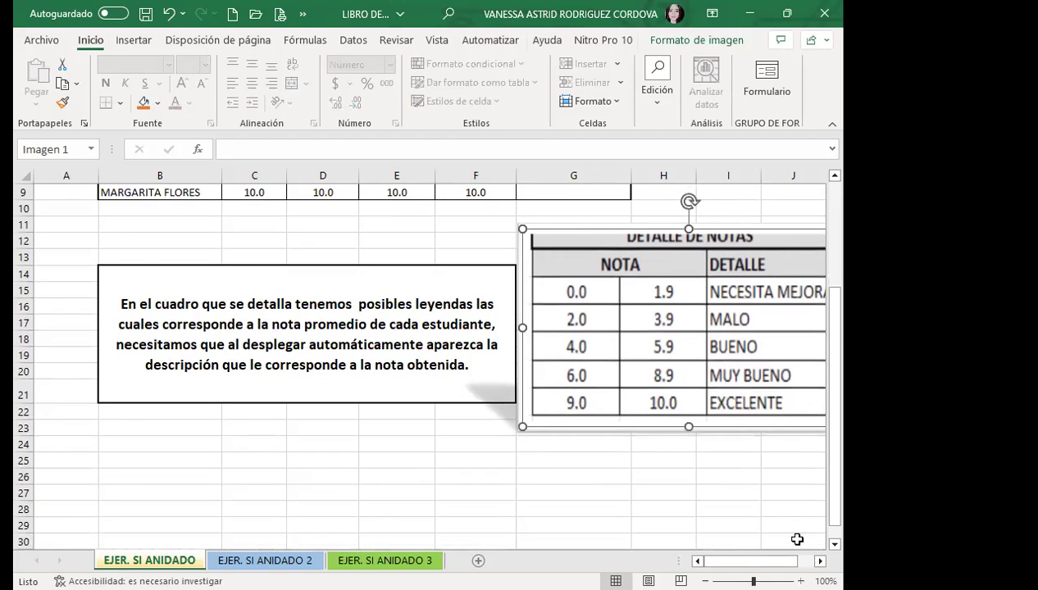
left_click_drag(751, 561, 759, 561)
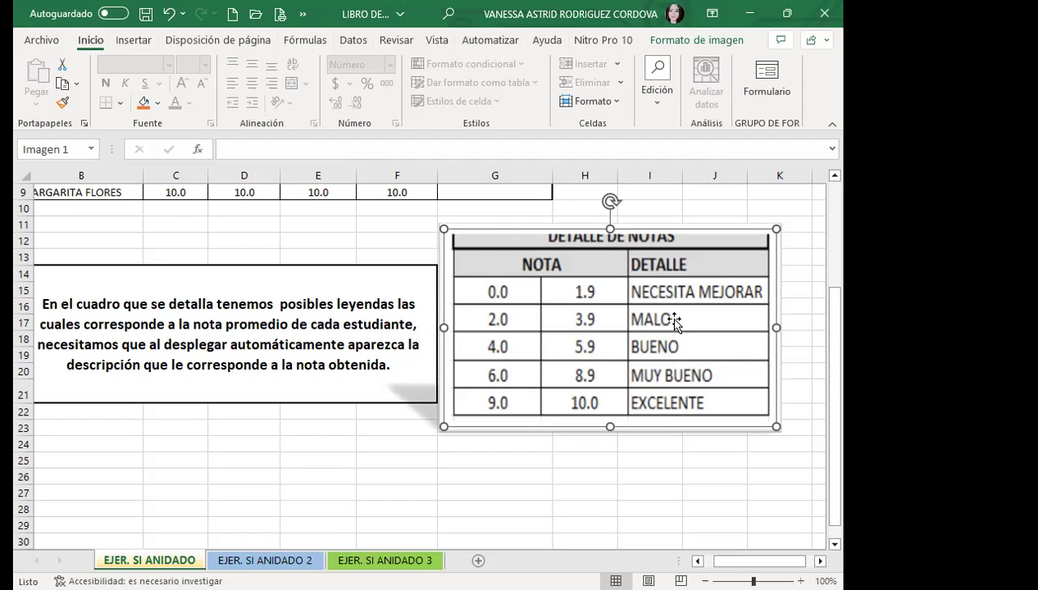
scroll(617, 322, "up", 2)
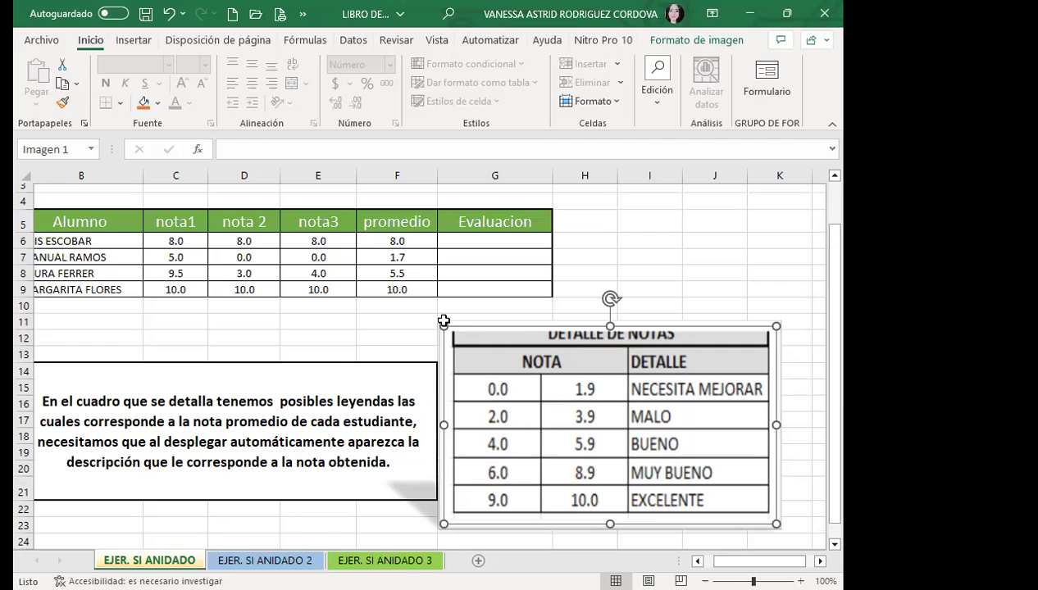
left_click(466, 242)
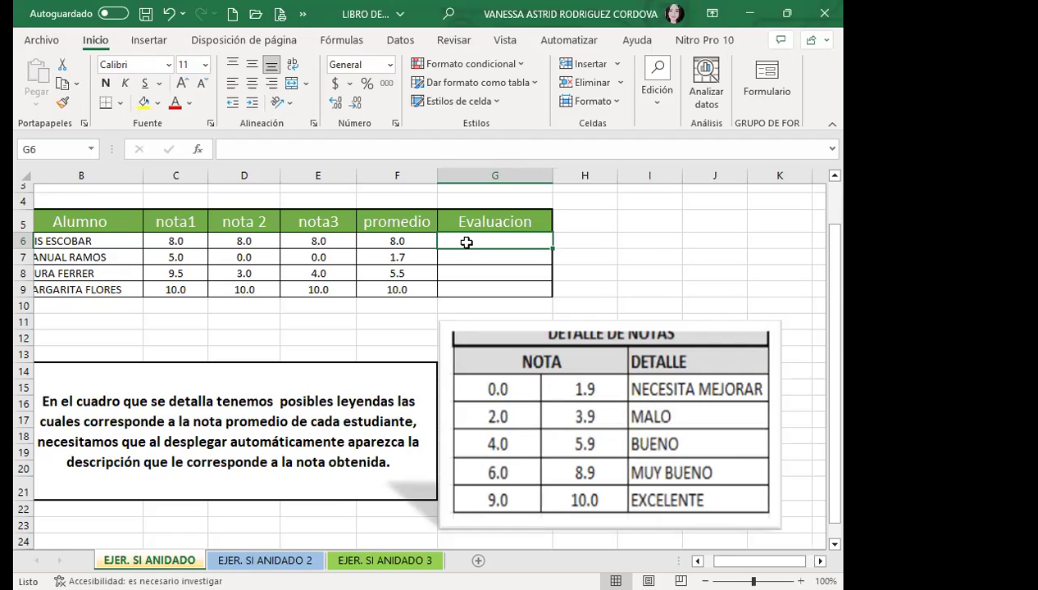
type("=")
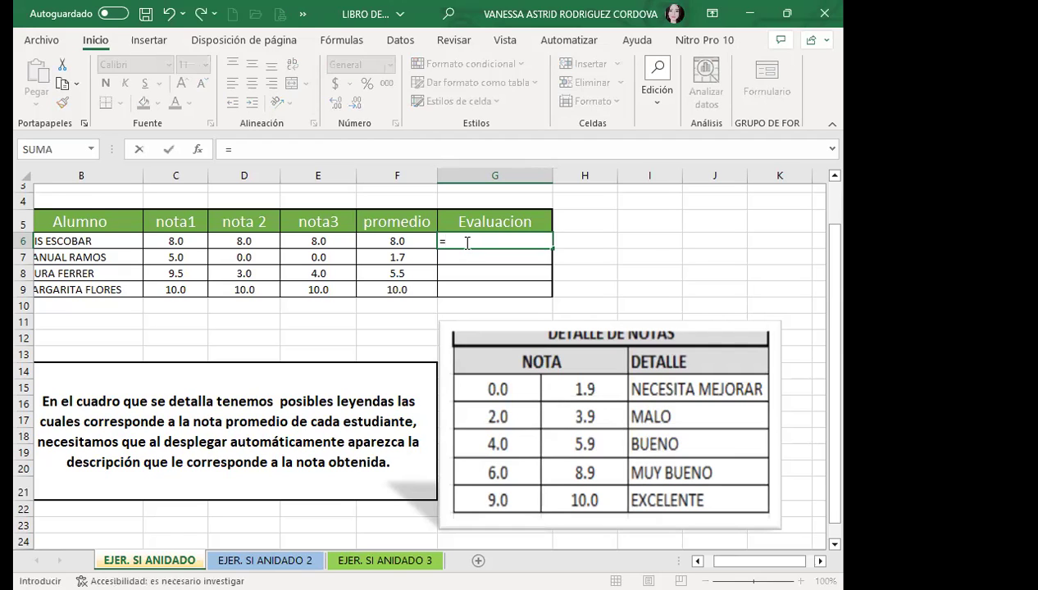
type("S")
key("Escape")
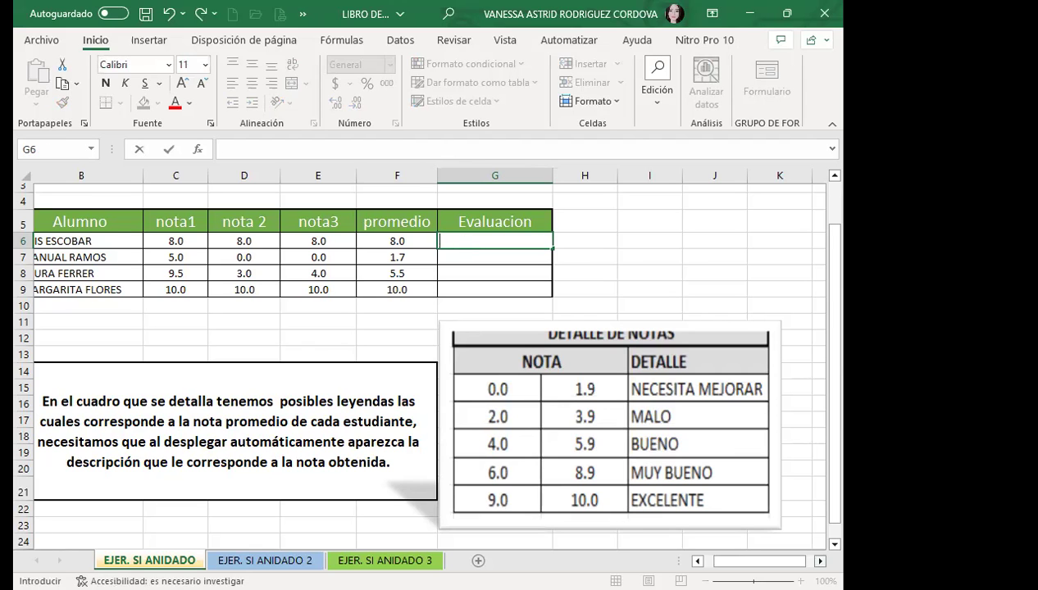
scroll(537, 402, "right", 1)
scroll(537, 401, "right", 1)
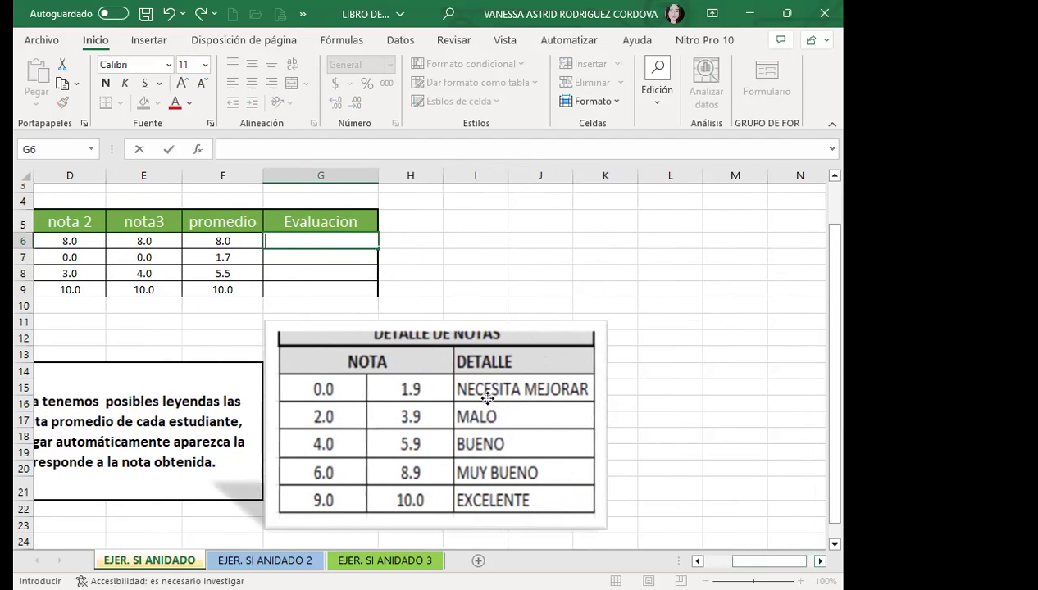
left_click(531, 395)
left_click(819, 561)
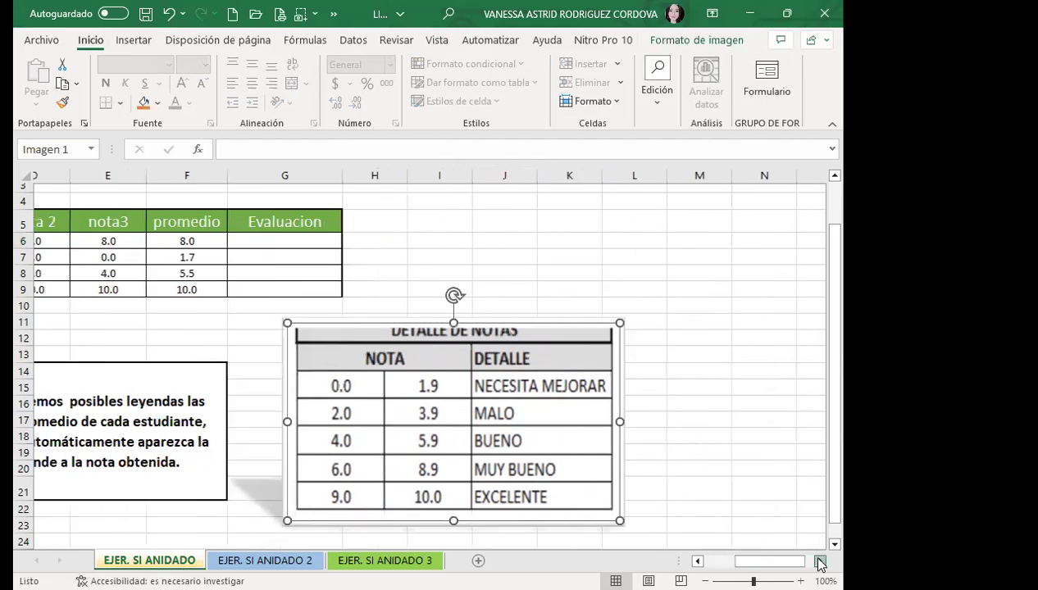
Select cell G6 and begin the formula =SI(
left_click(242, 242)
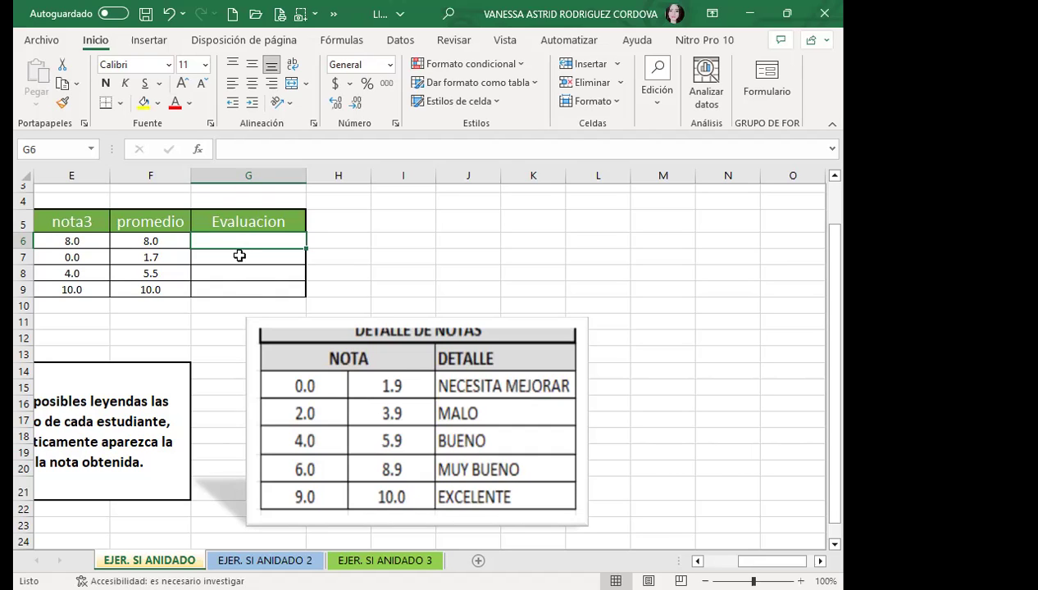
type("=")
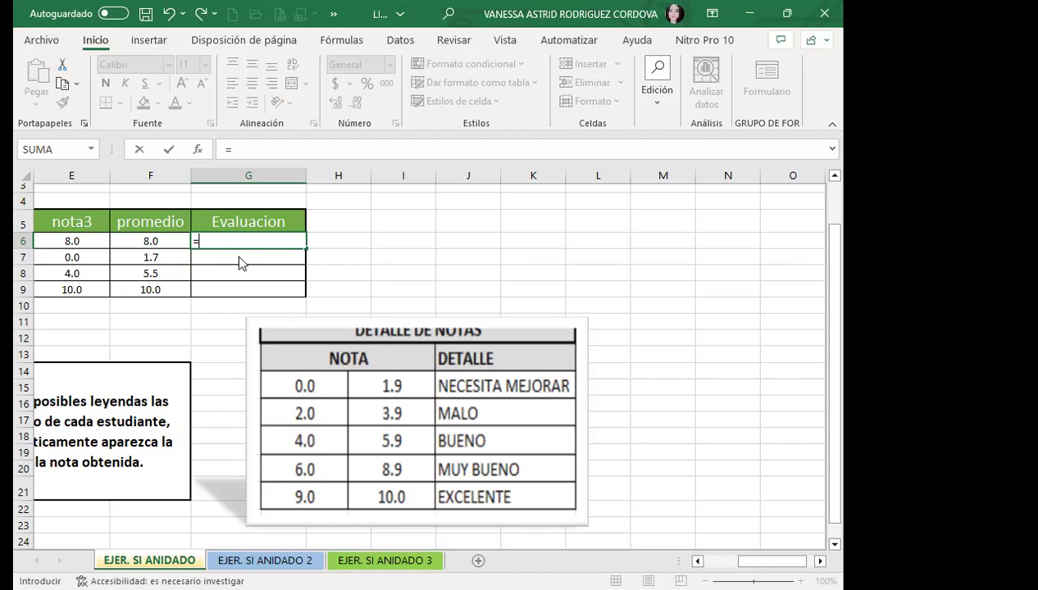
type("SI(")
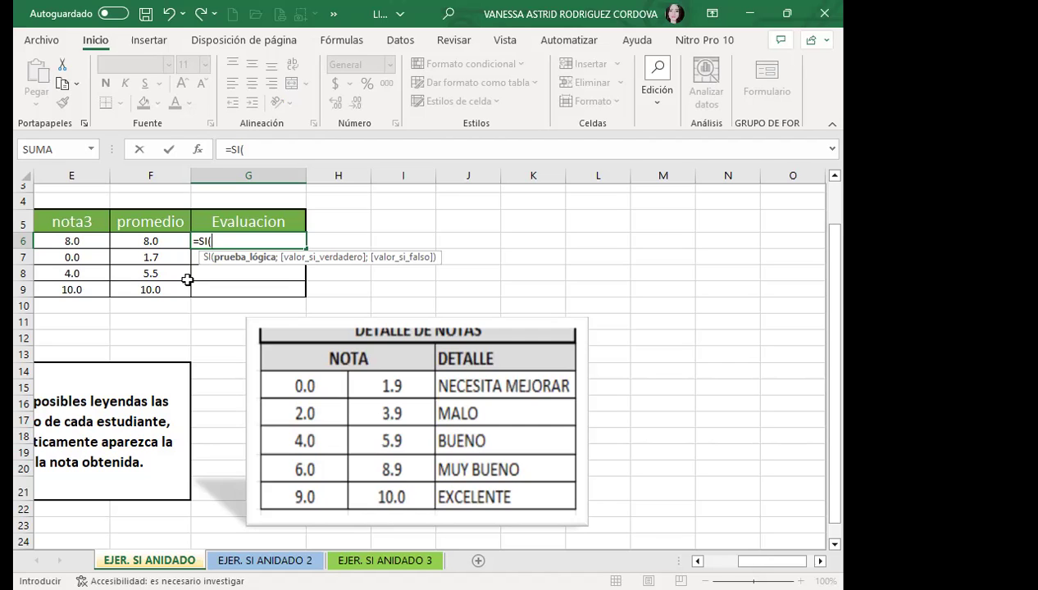
Start G6's formula with the test F6>=9 returning "EXCELENTE", then open a nested SI
left_click(157, 240)
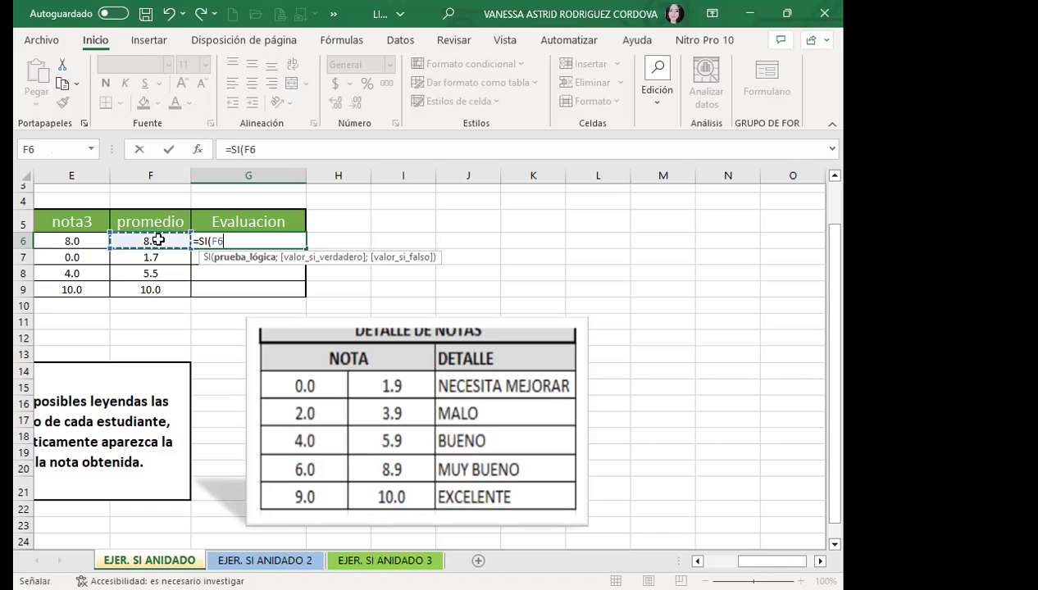
type(">=")
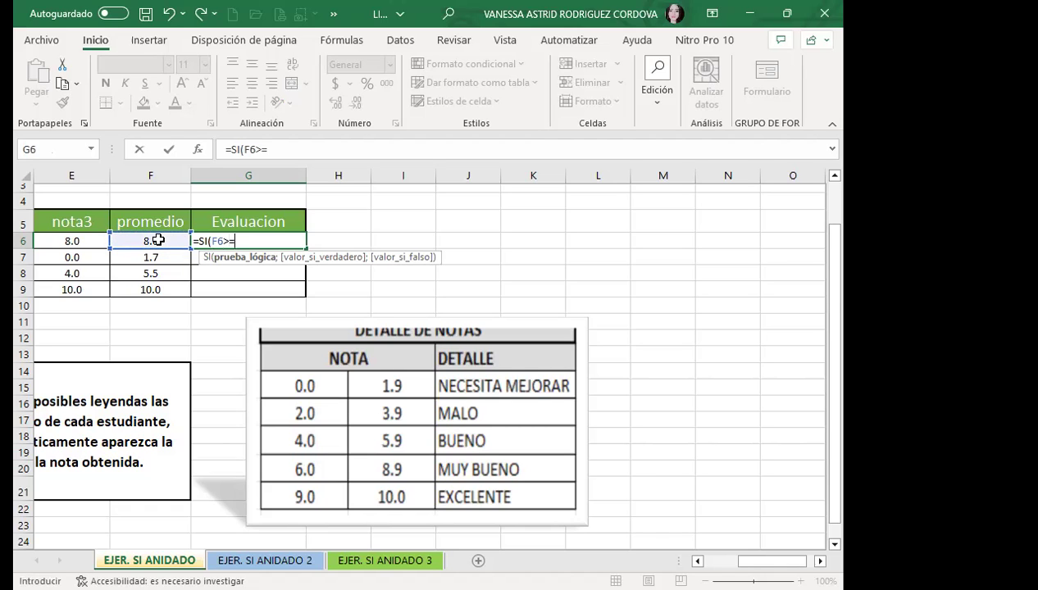
type("9")
type(";\"")
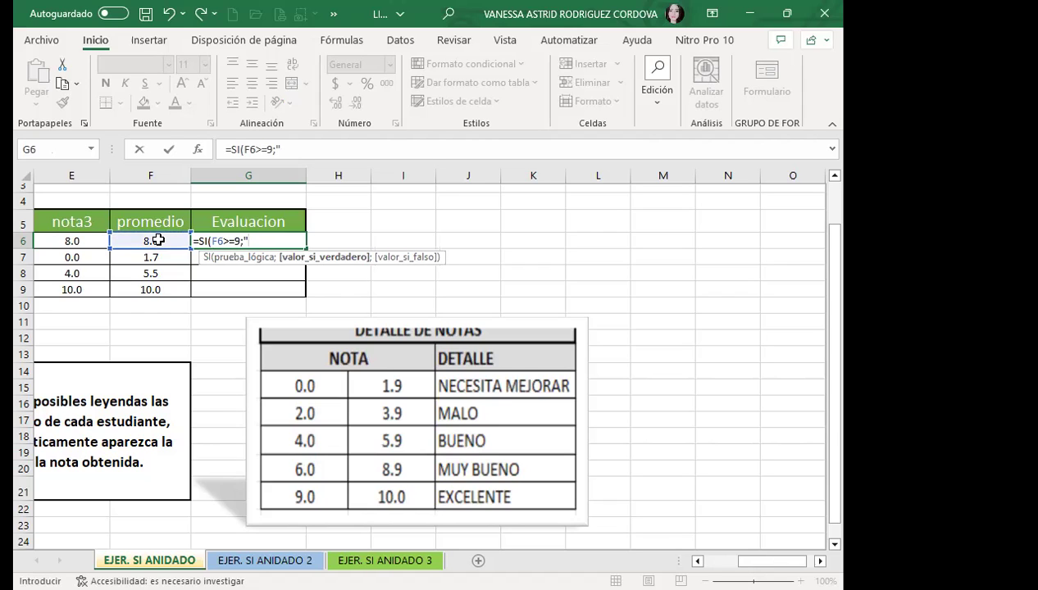
type("EXCELENTE")
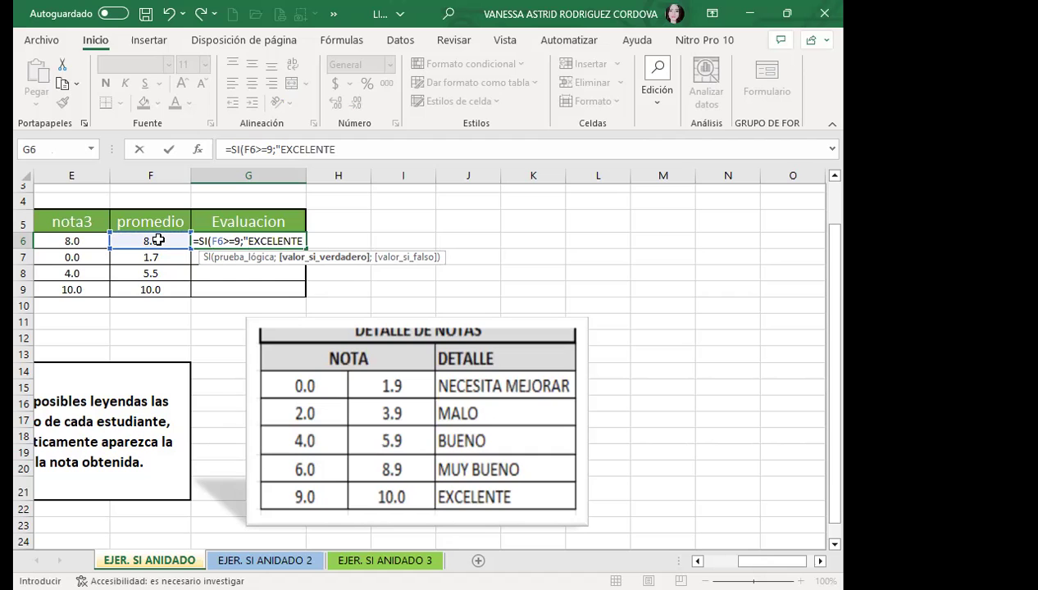
type("\"")
type(";")
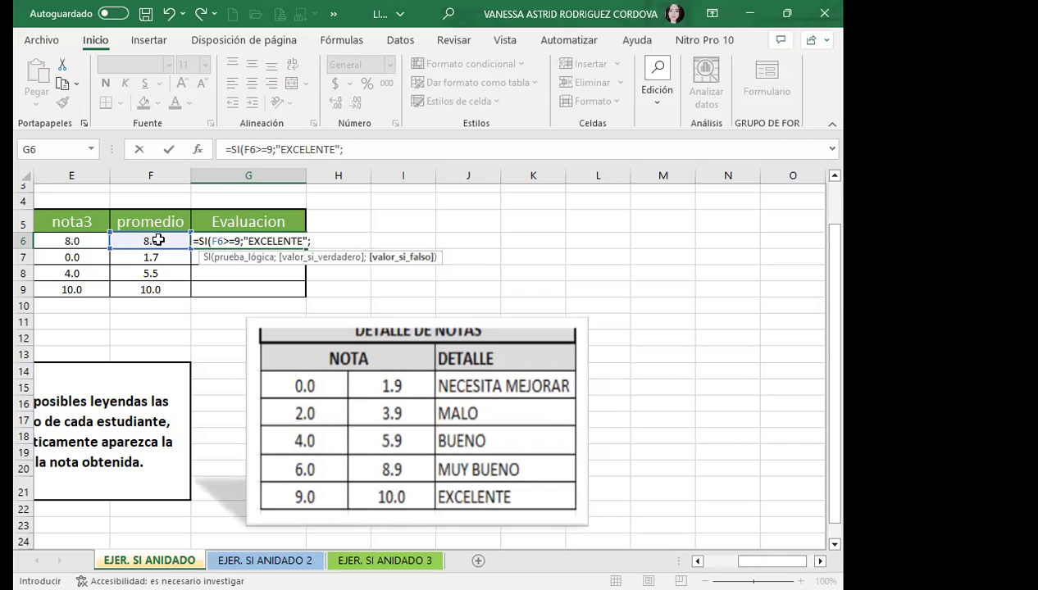
type("SI")
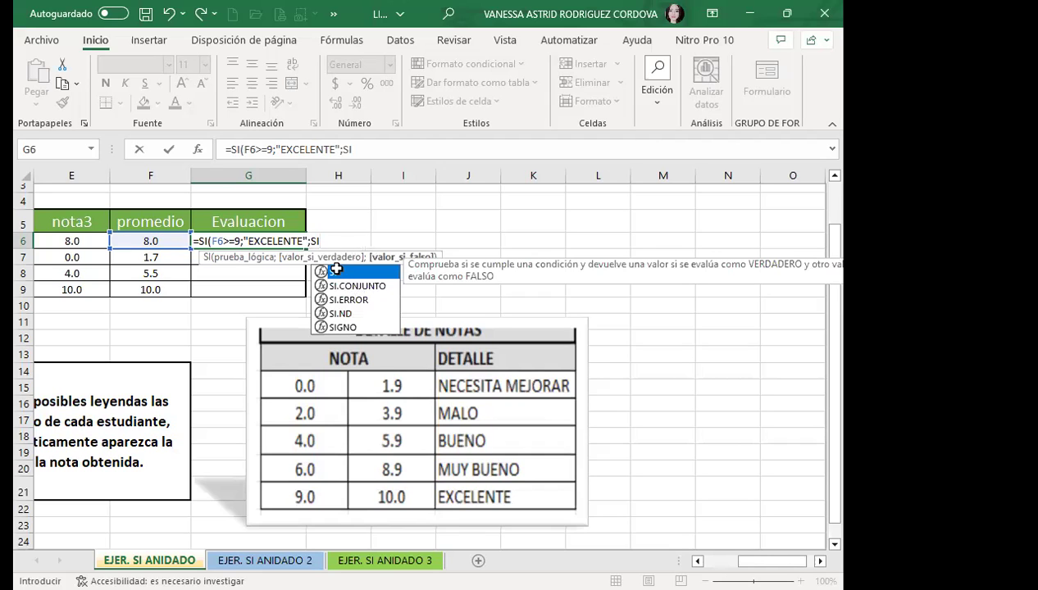
type("(")
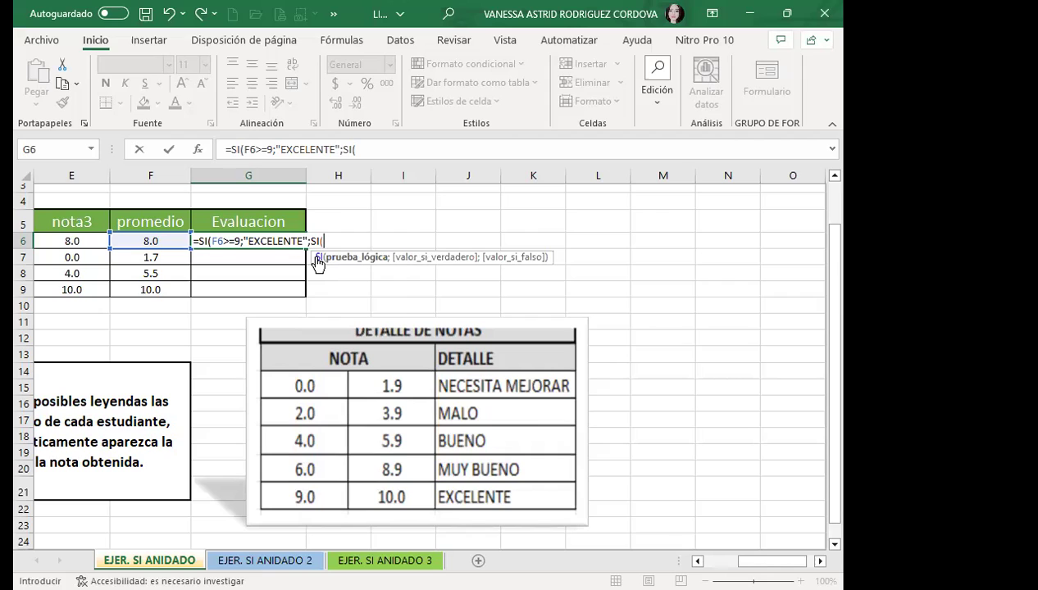
Add nested tests F6>=6 returning "MUY BUENO" and F6>=4 returning "BUENO", opening another SI
left_click(144, 241)
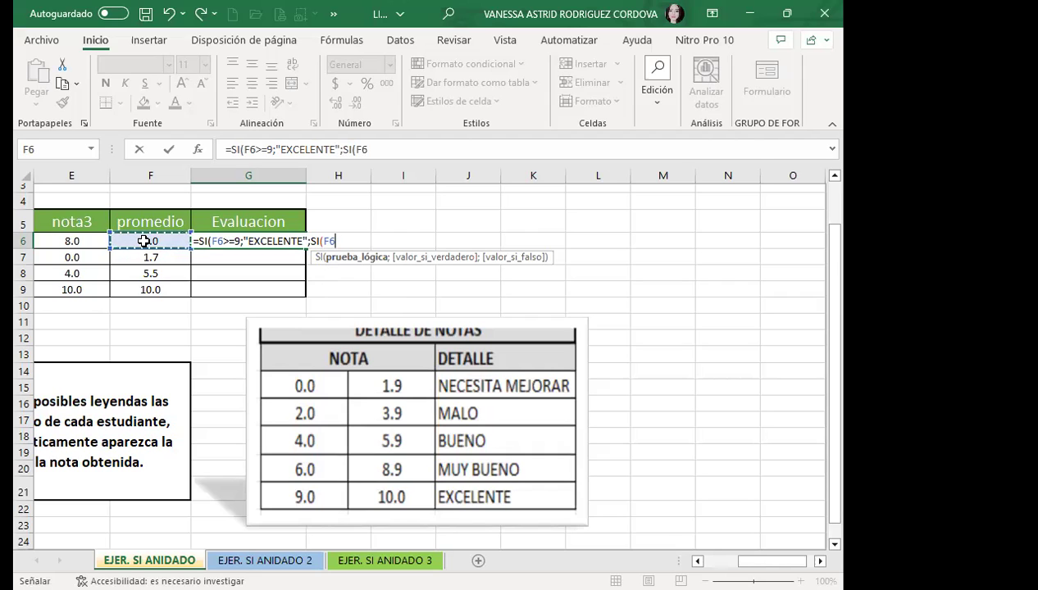
type(">")
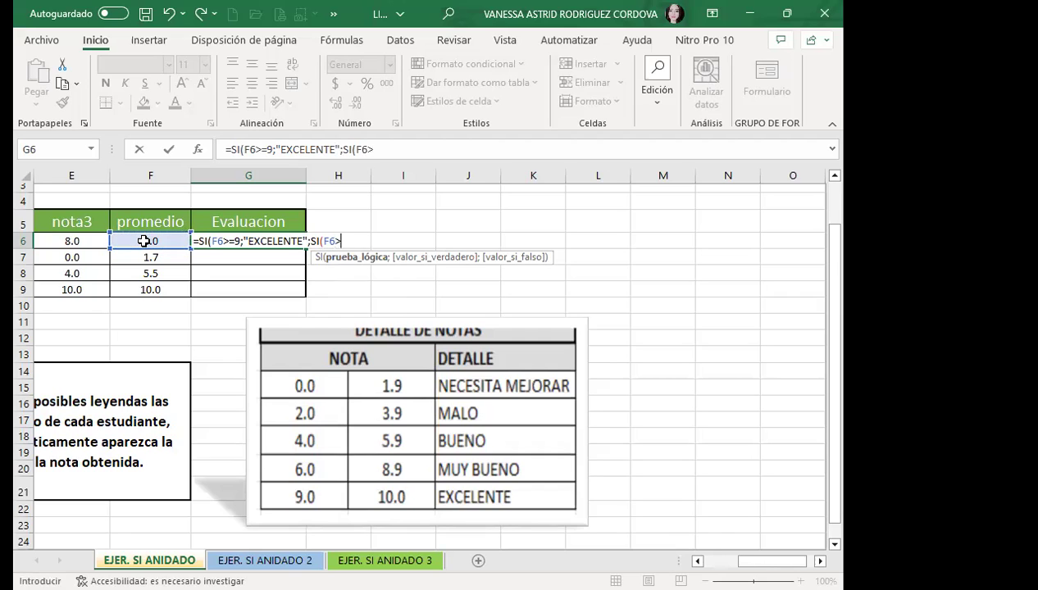
type("=6")
type(";\"")
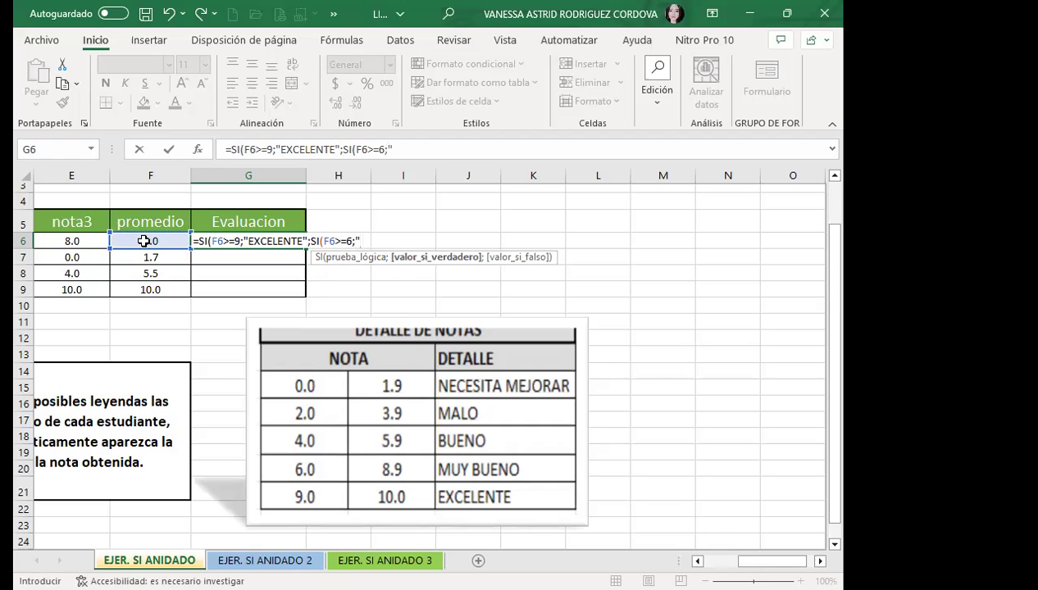
type("MUY BUENO\"")
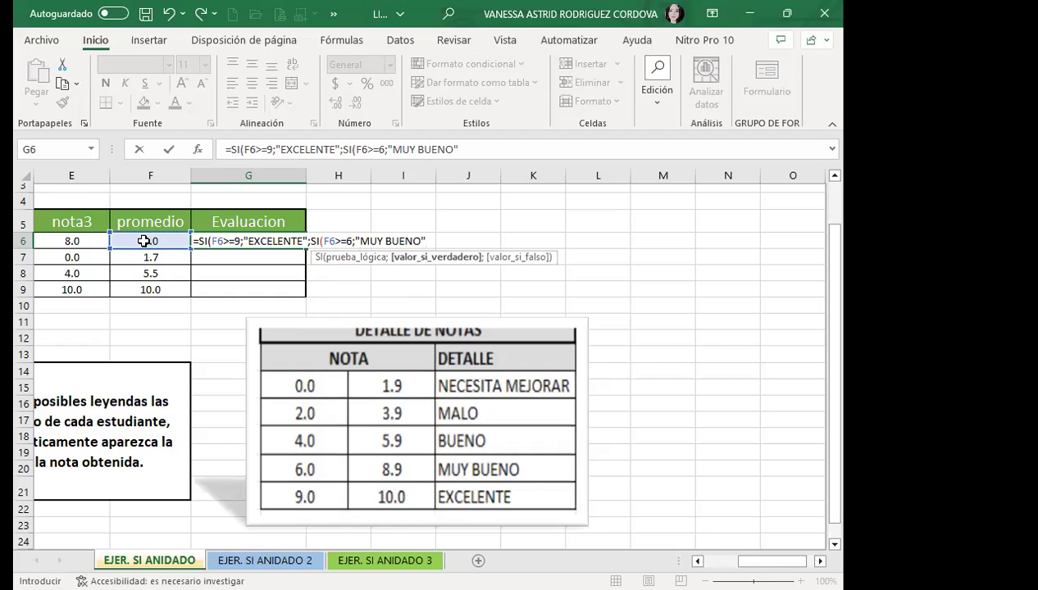
type(";")
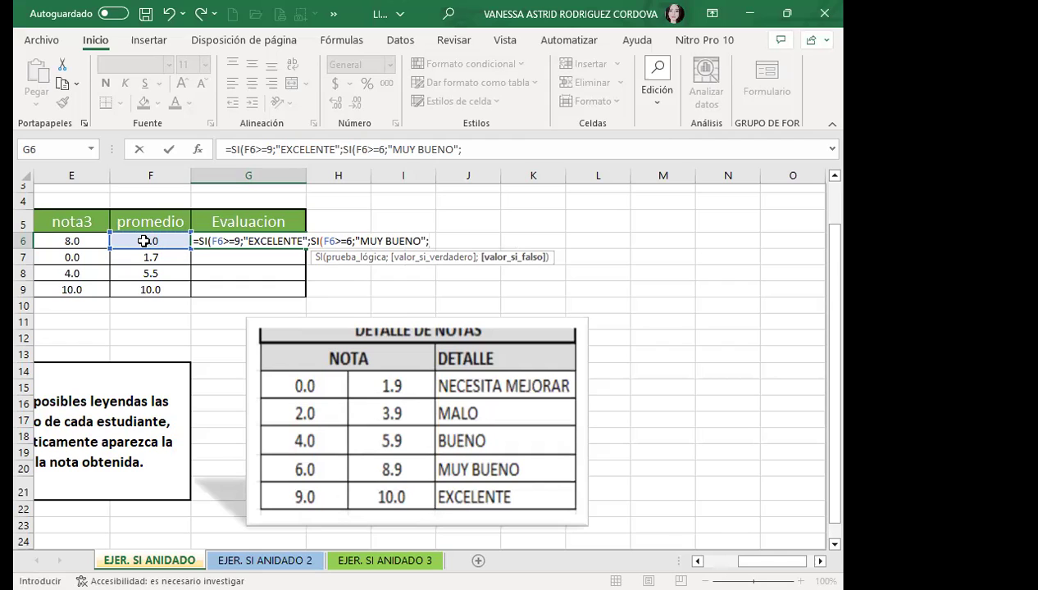
type("S")
type("I")
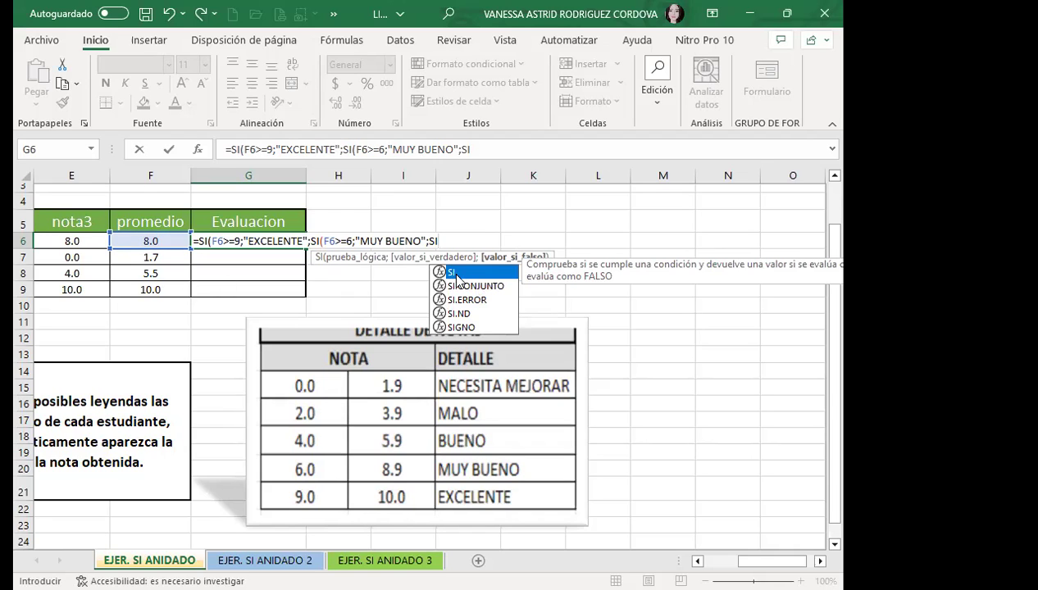
type("(")
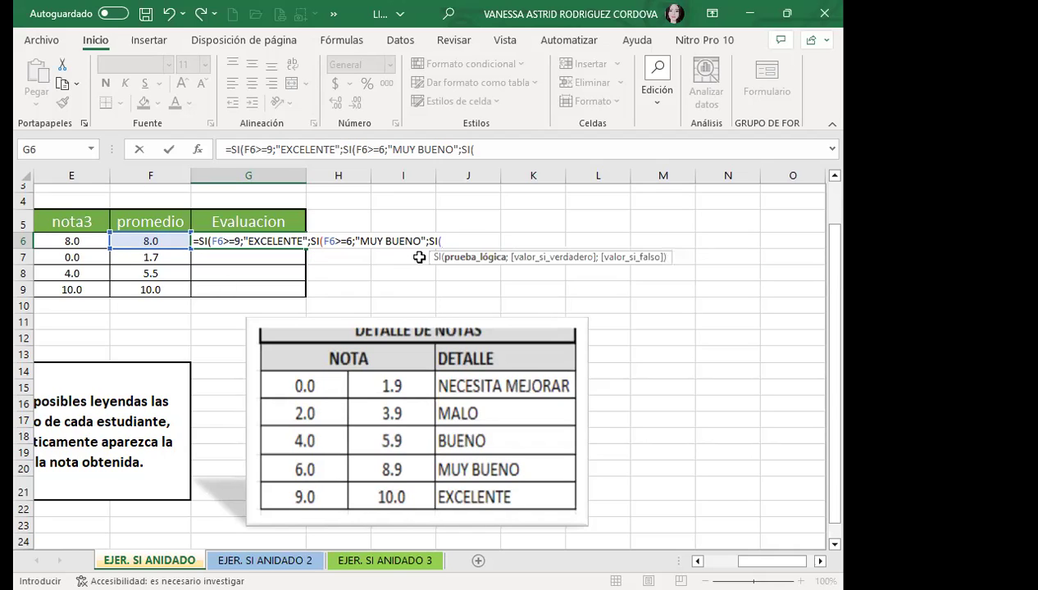
left_click(158, 244)
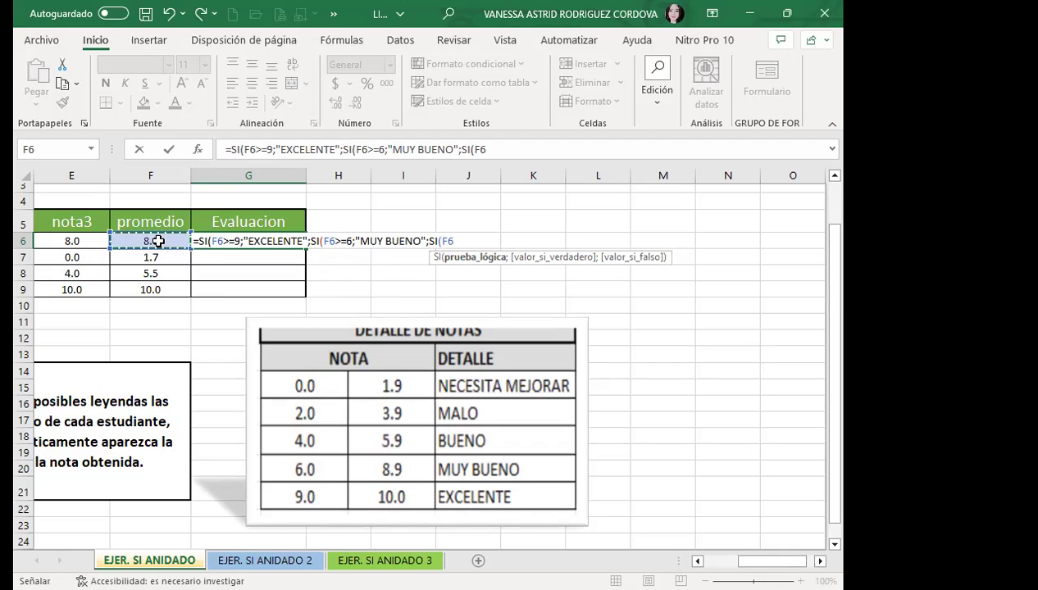
type(">=4")
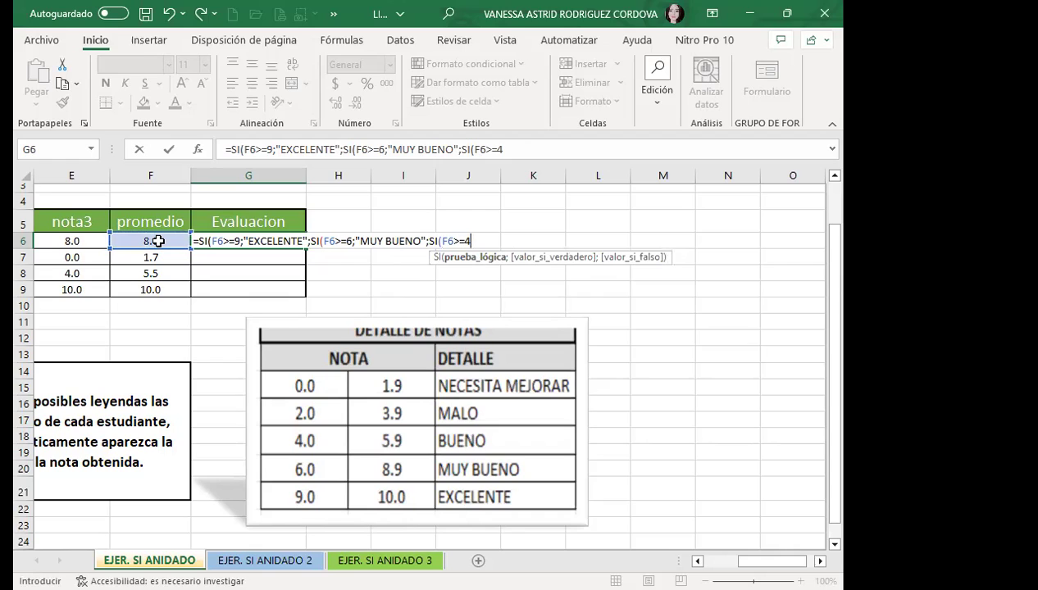
type(";\"")
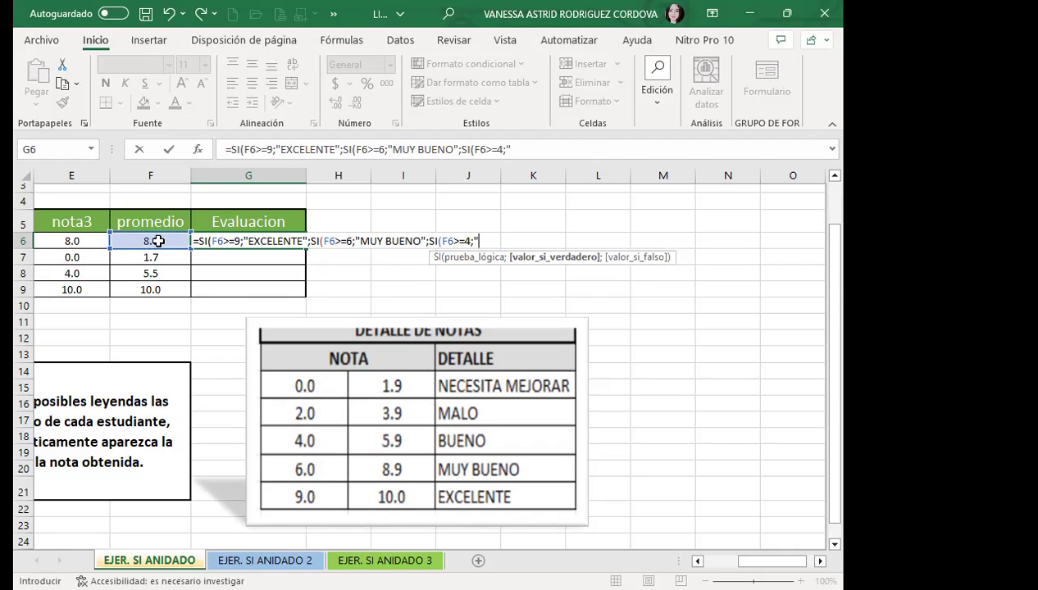
type("BUENO\"")
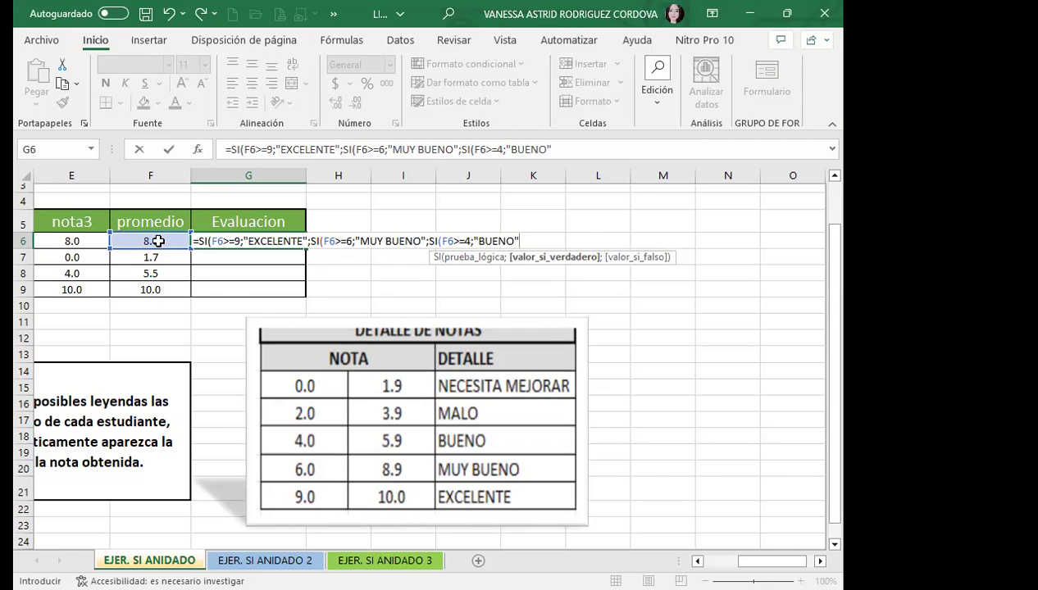
type(";")
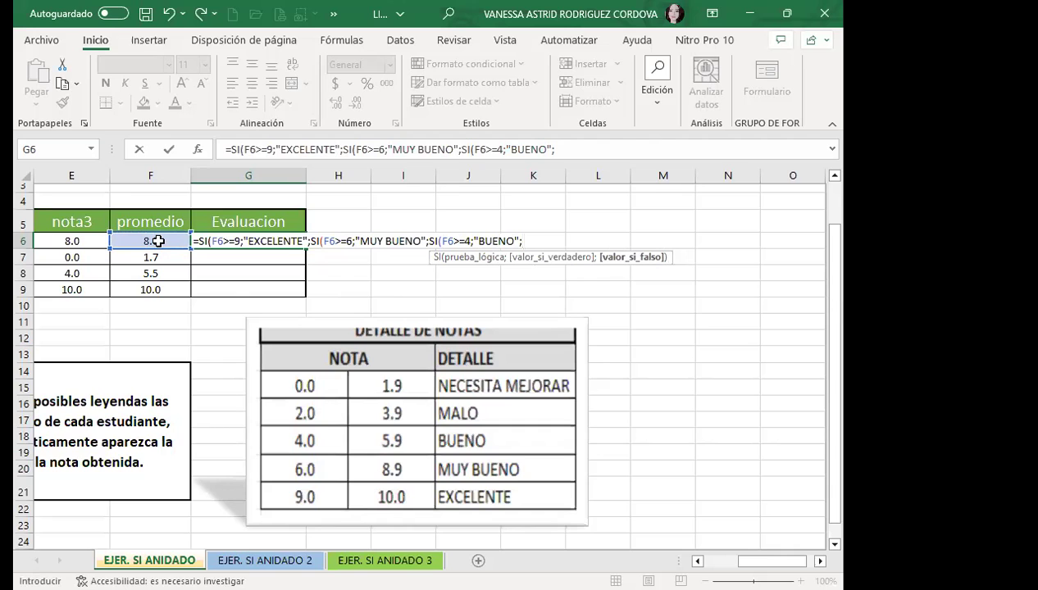
type("SI")
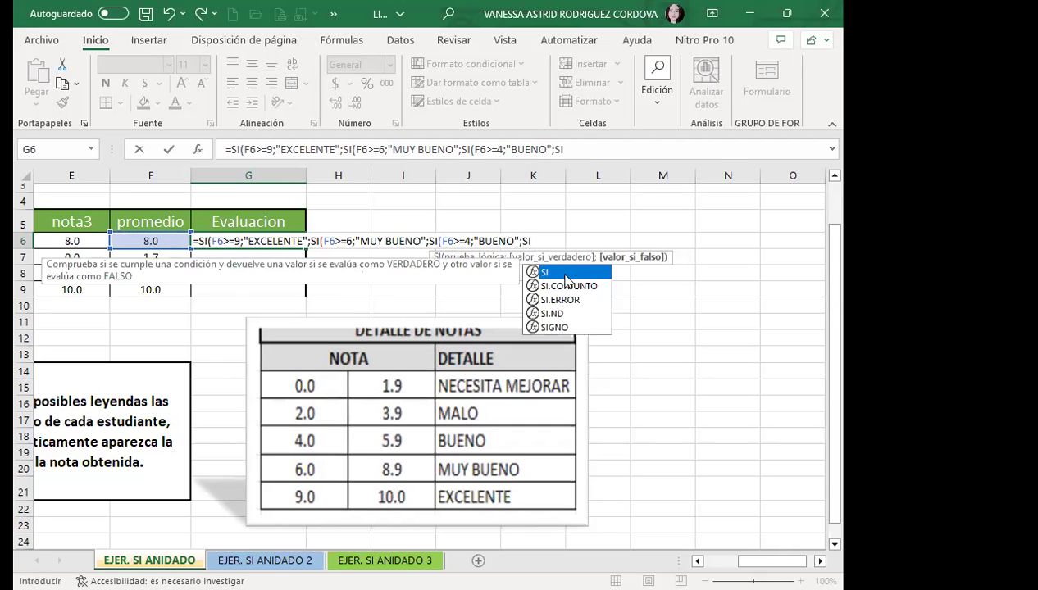
type("(")
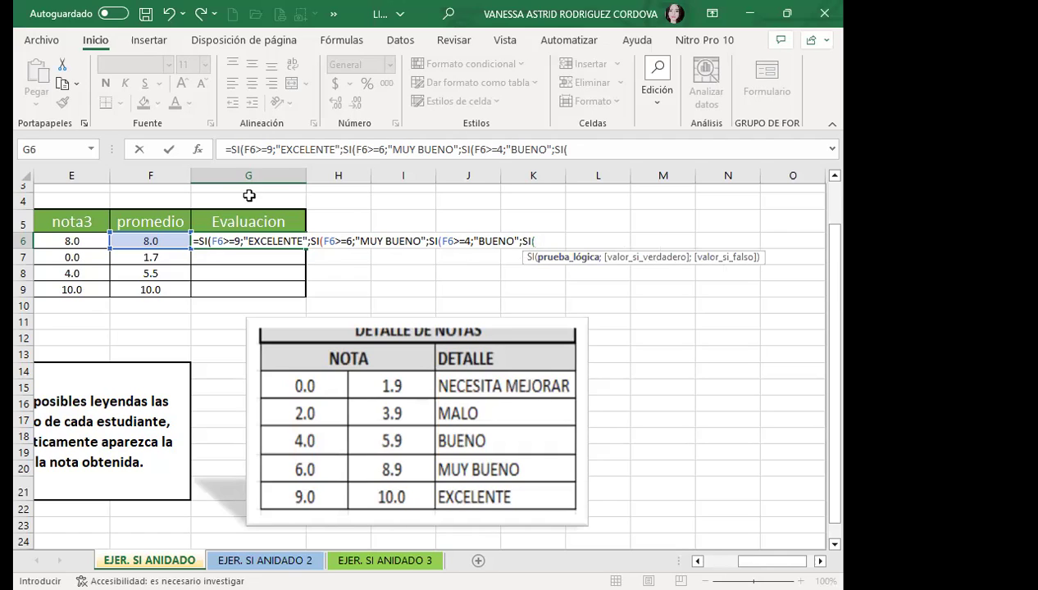
Add the nested test F6>=2 returning "MALO", fixing the MAO typo
left_click(161, 240)
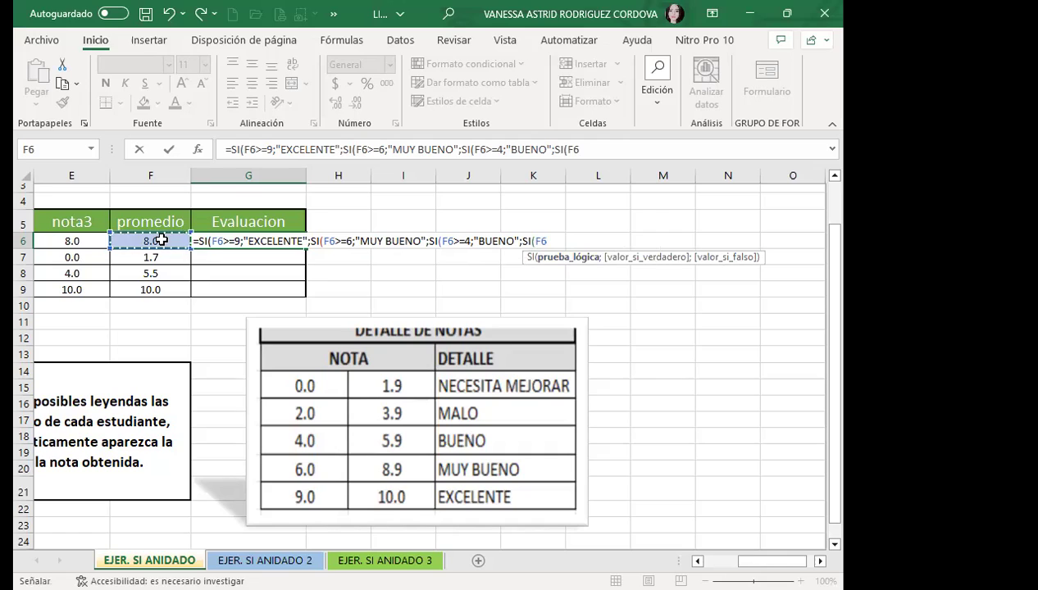
type(">=")
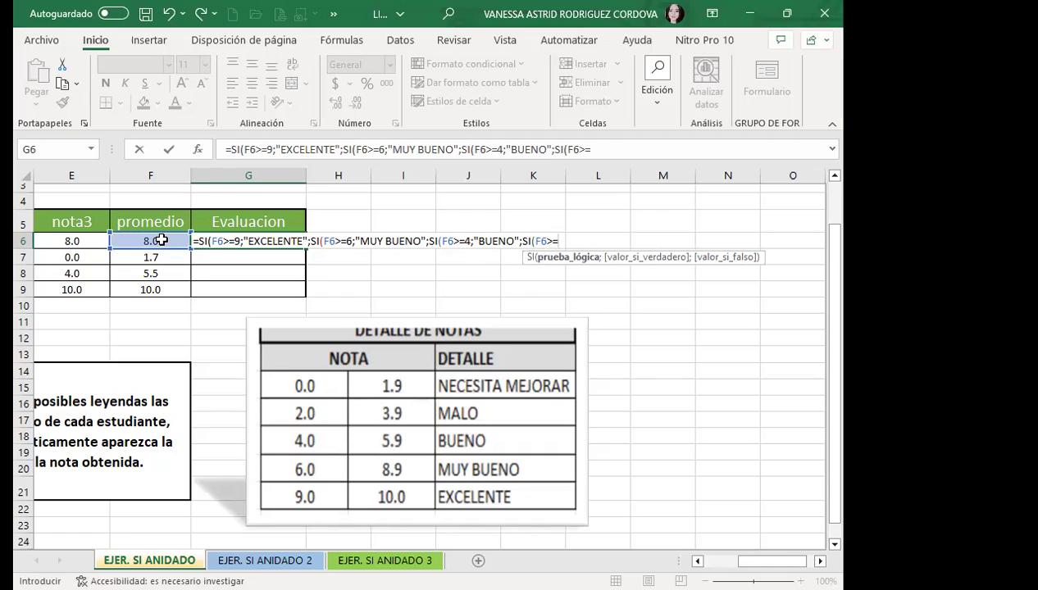
type("2")
type(";")
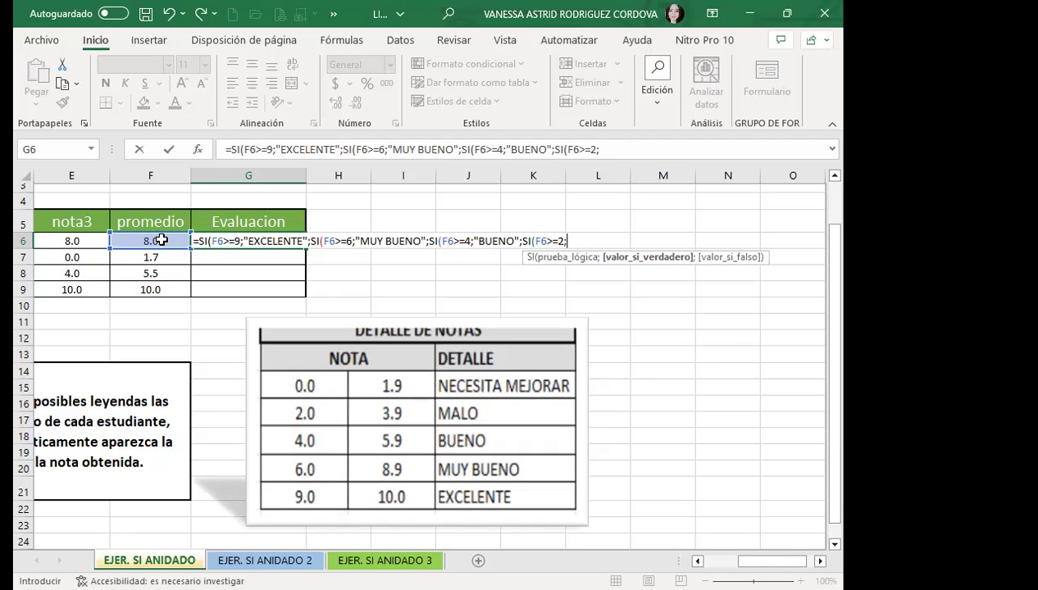
type("MAO")
key("BackSpace")
type("LO")
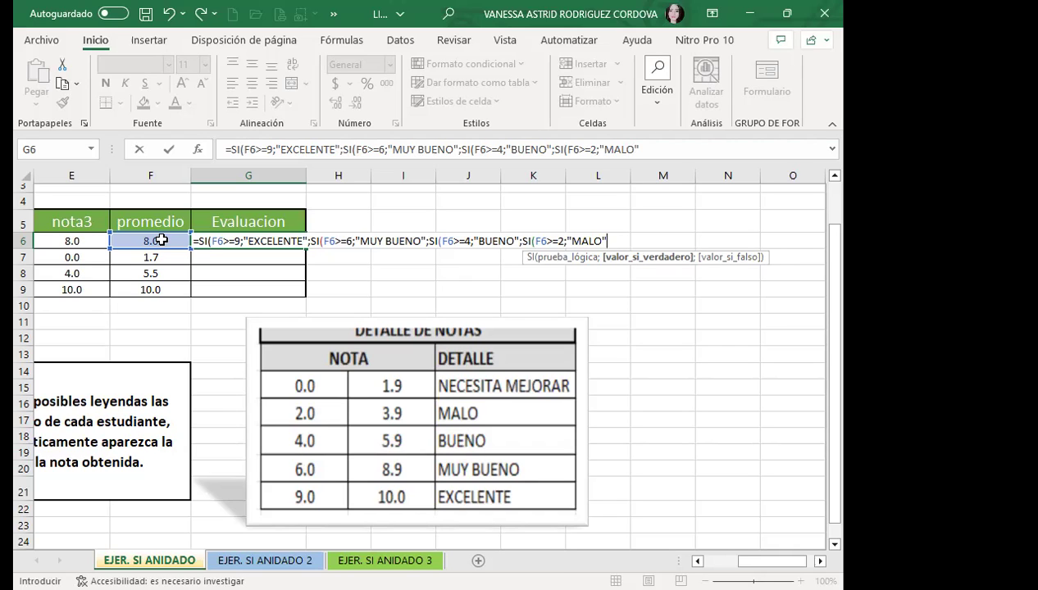
End G6's formula with the fallback "NECESITA MEJORAR" and closing parentheses, then commit it
type(";\"")
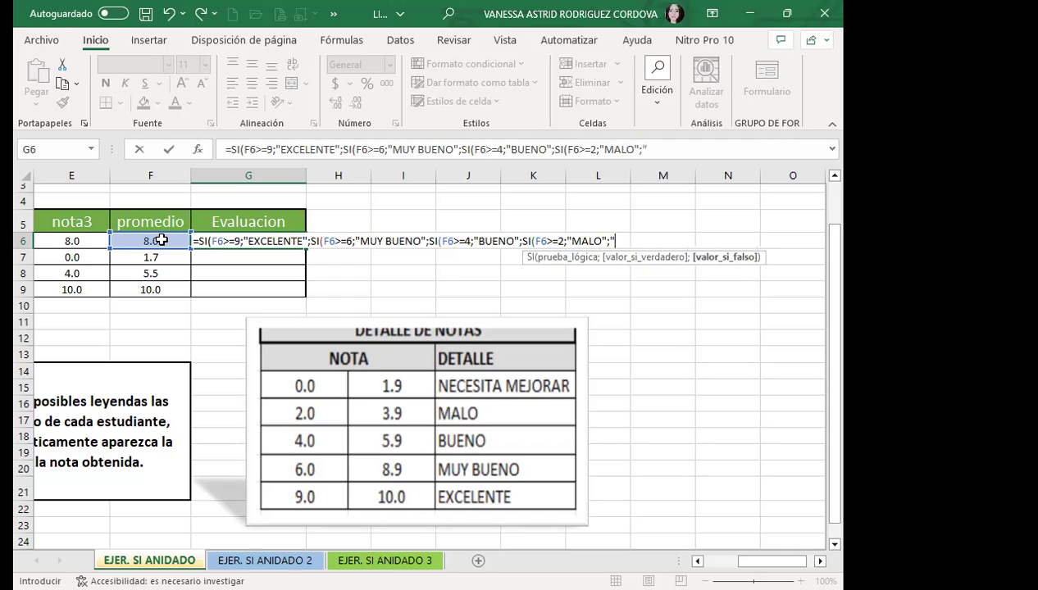
type("NECESI")
key("BackSpace")
type("ITA ")
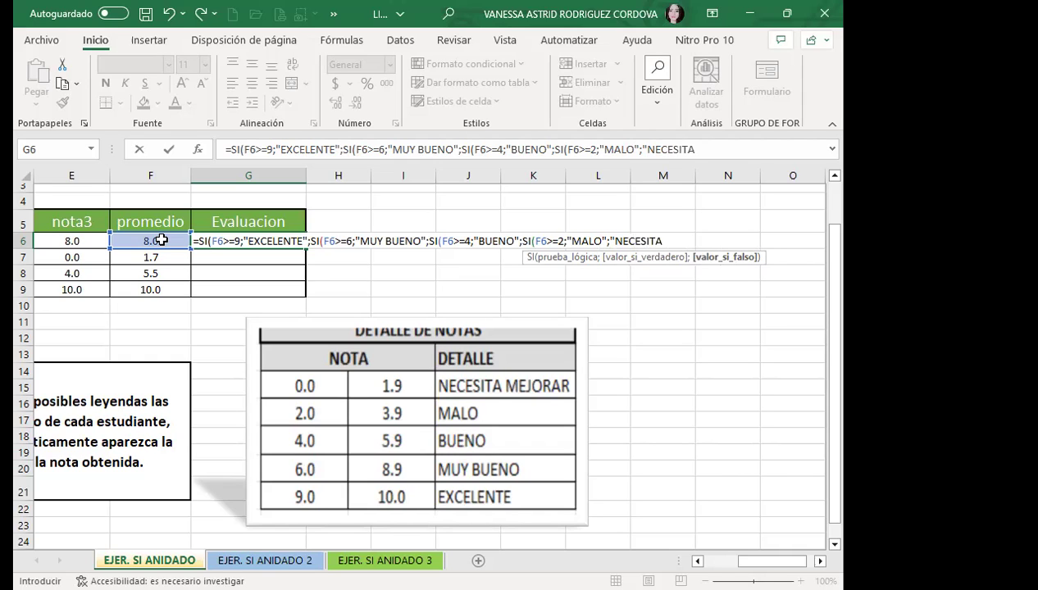
type("MEJORAR\"")
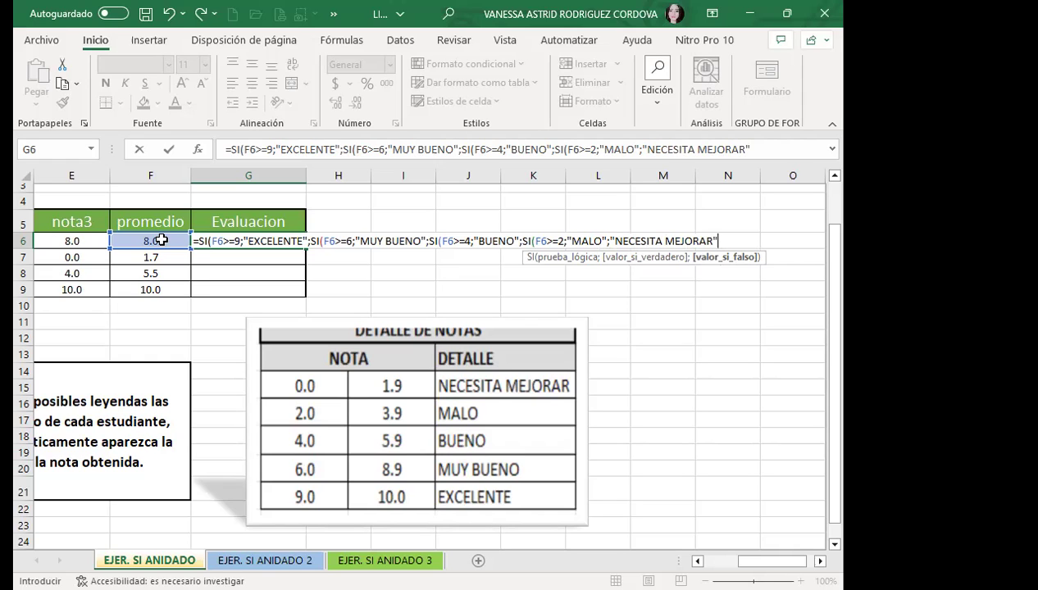
type(")")
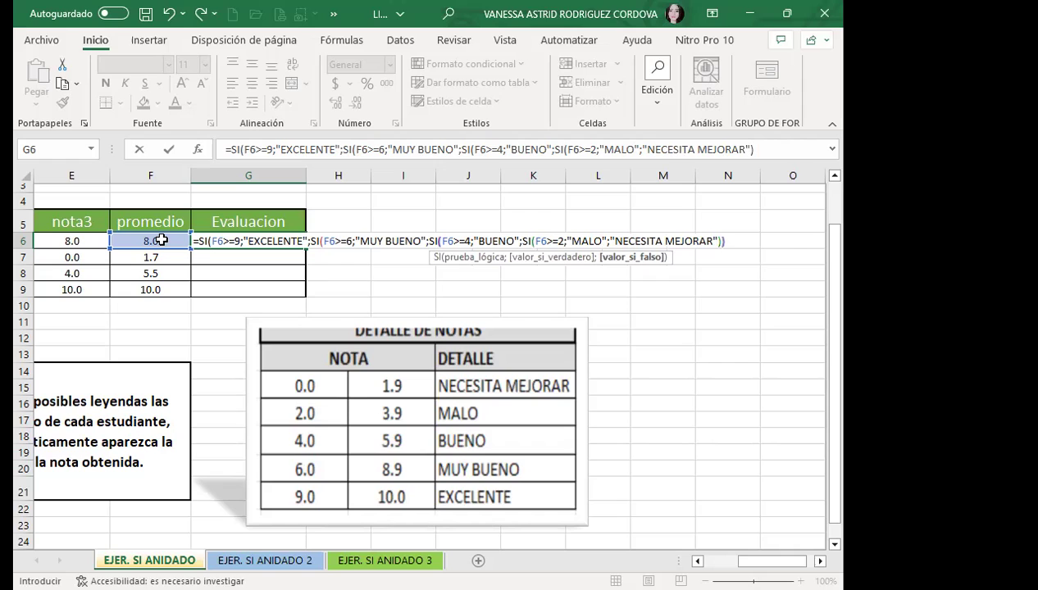
type(")))")
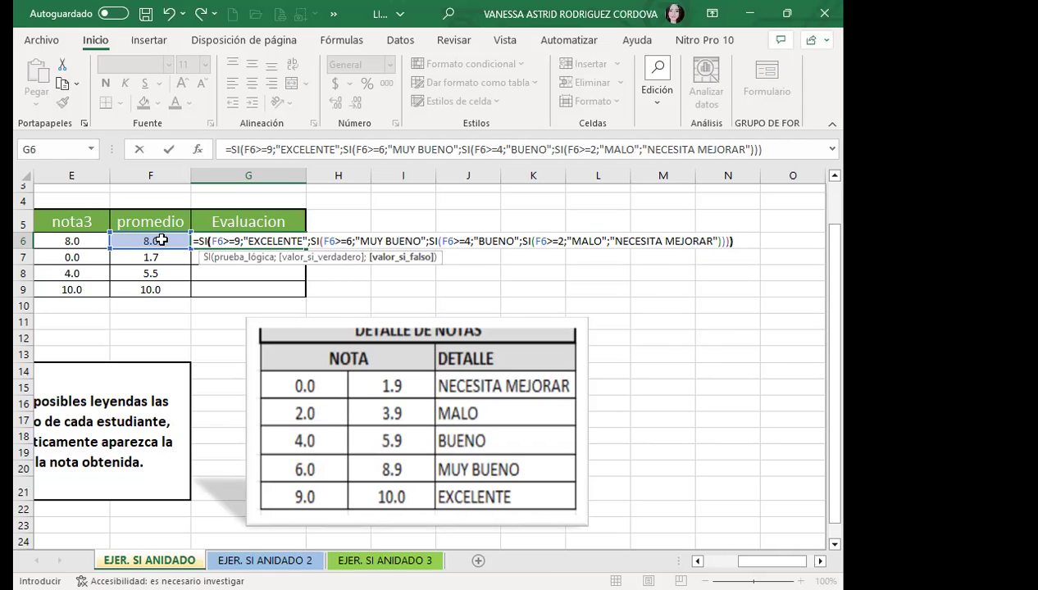
type(")")
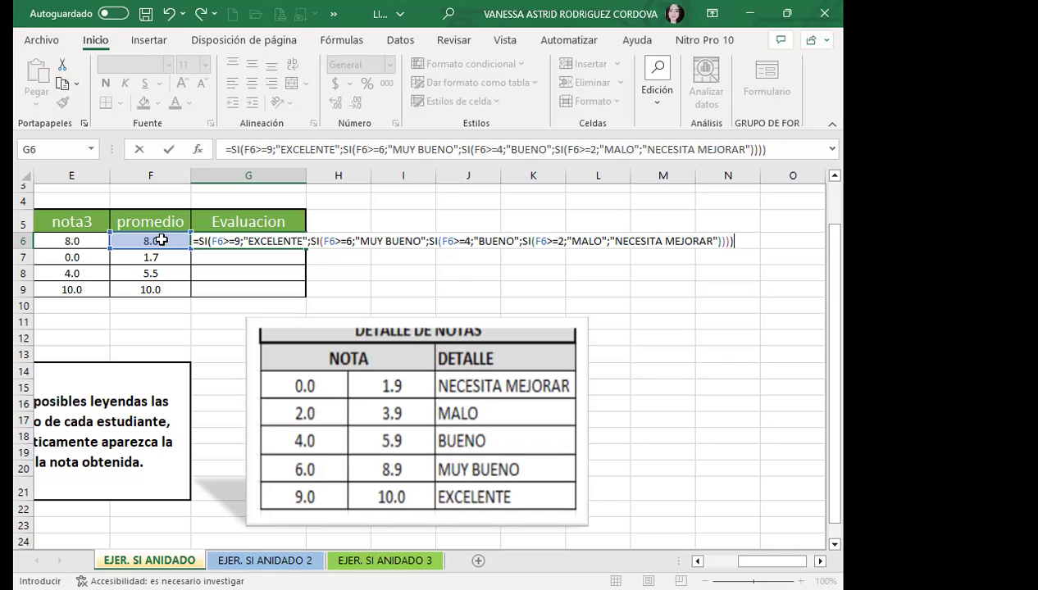
key("Return")
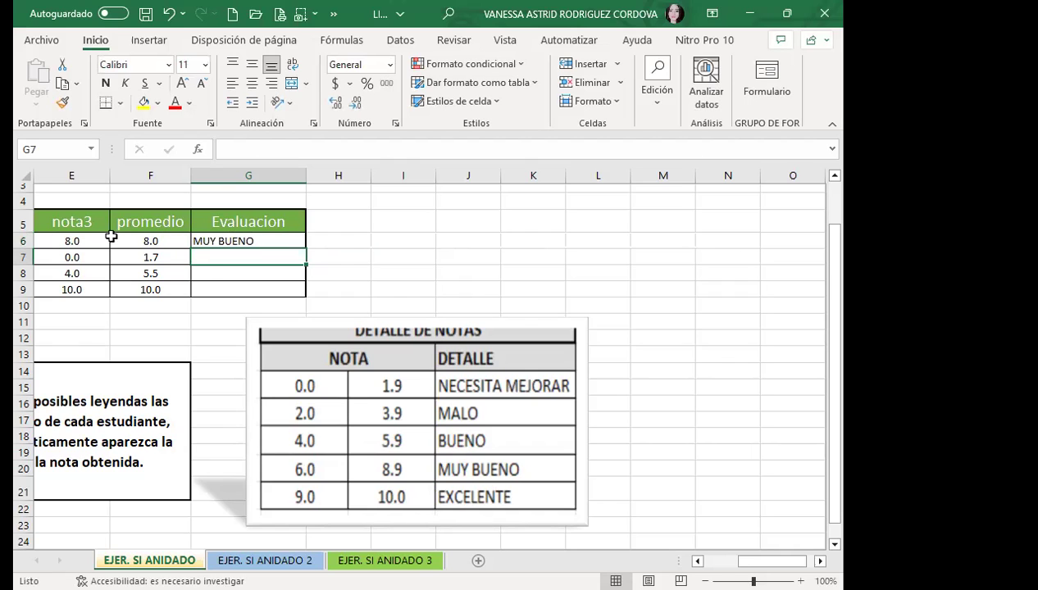
Fill G6's nested SI formula down to G9 so all four averages get labels
left_click(279, 239)
left_click_drag(305, 248, 297, 290)
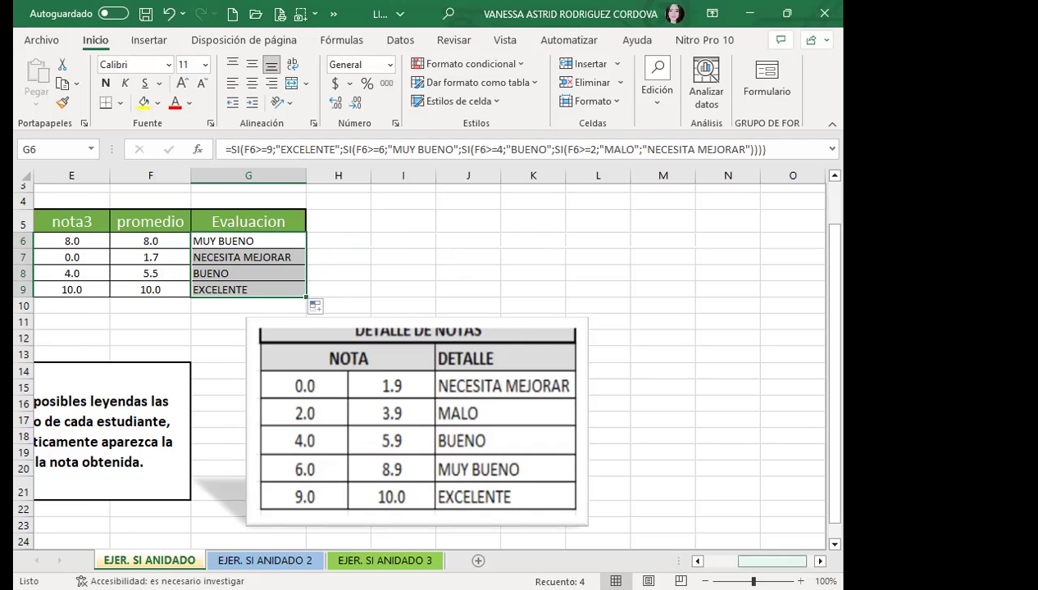
scroll(438, 166, "left", 4)
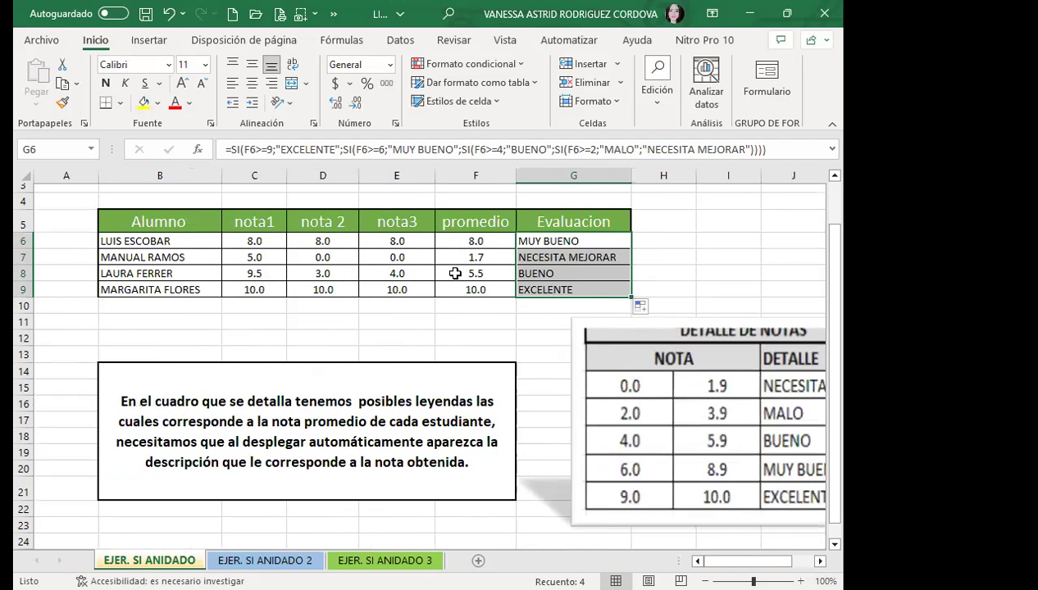
Change D7's grade from 0.0 to 3 so row 7 averages 2.7, then inspect G7's formula
left_click(332, 254)
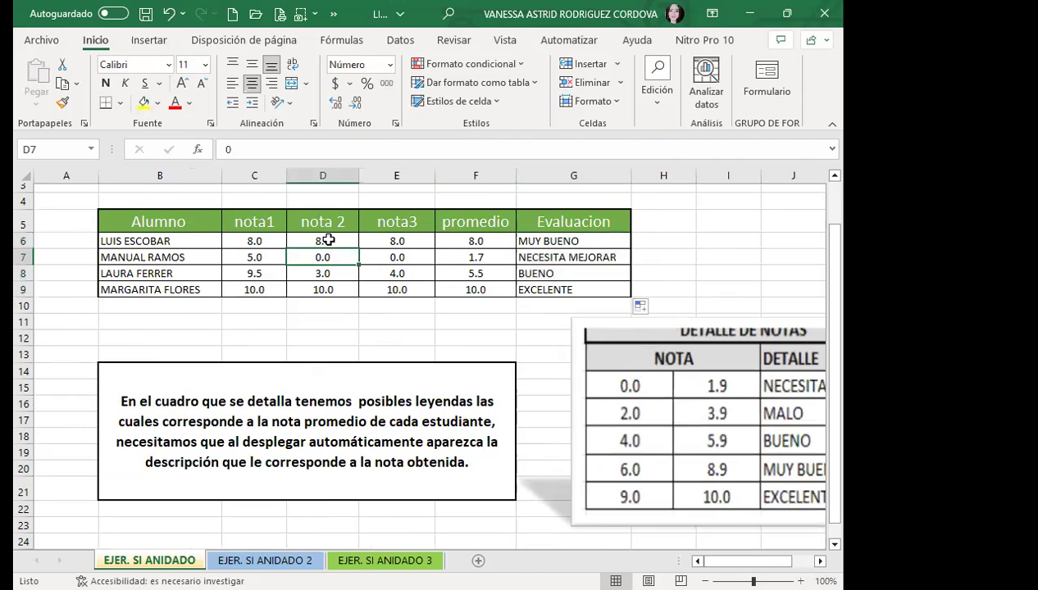
type("3")
key("Tab")
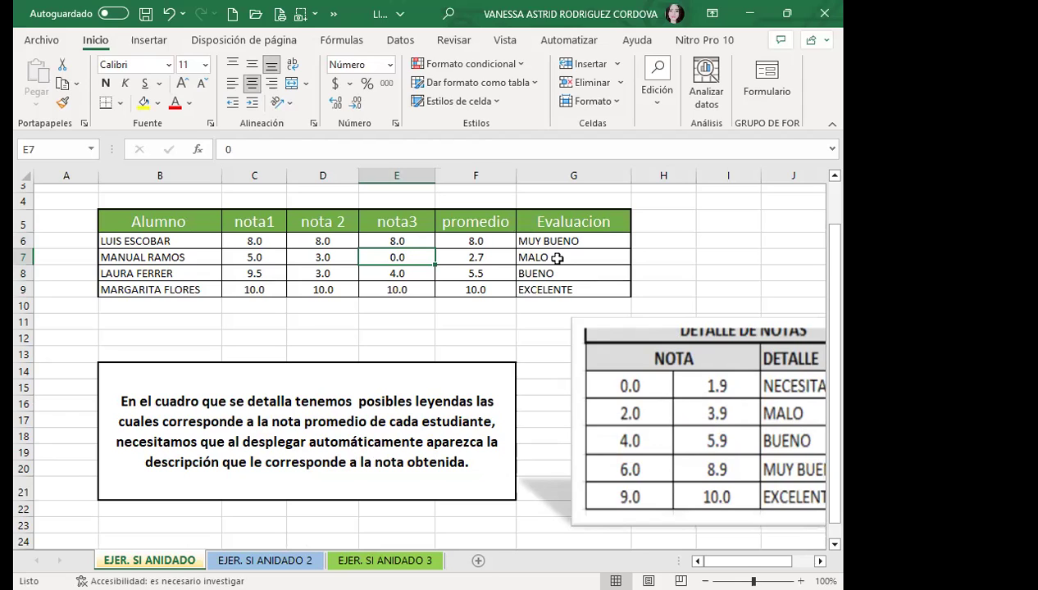
double_click(557, 257)
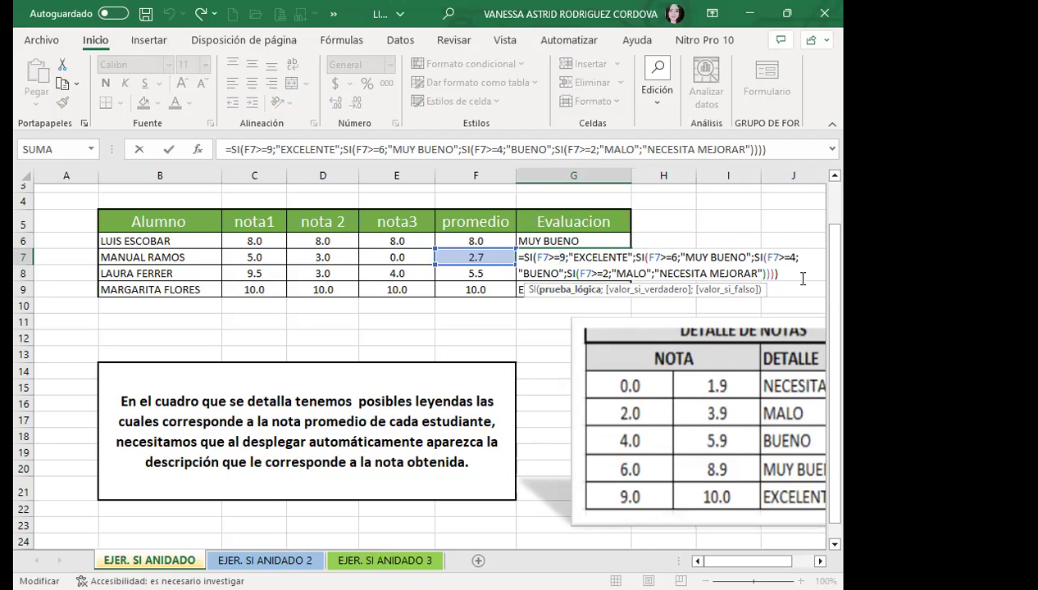
Keep G7's MALO result and expand the formula bar to show G6's full nested formula
key("Return")
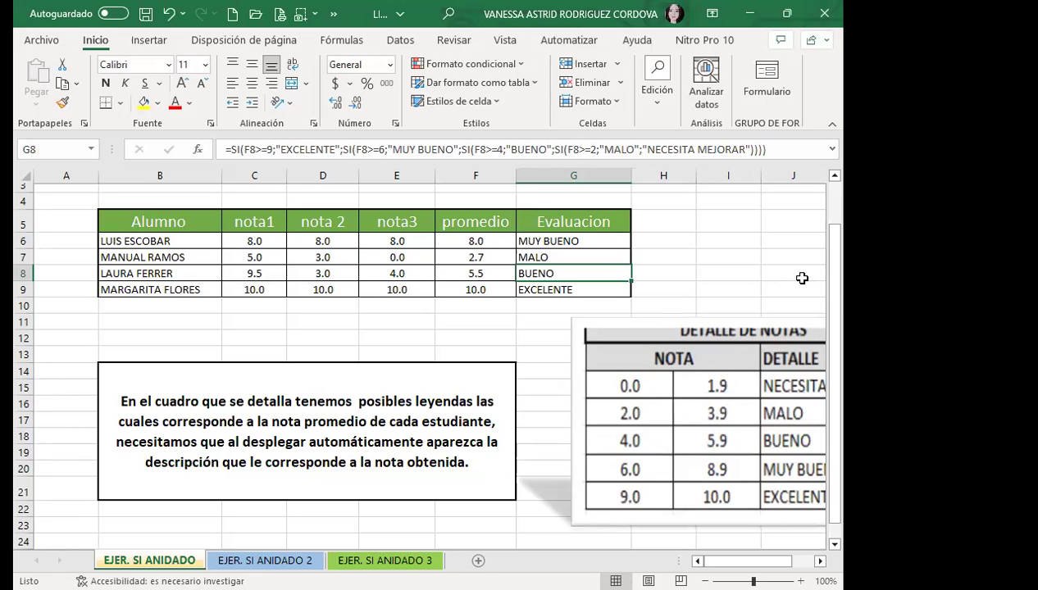
left_click(586, 240)
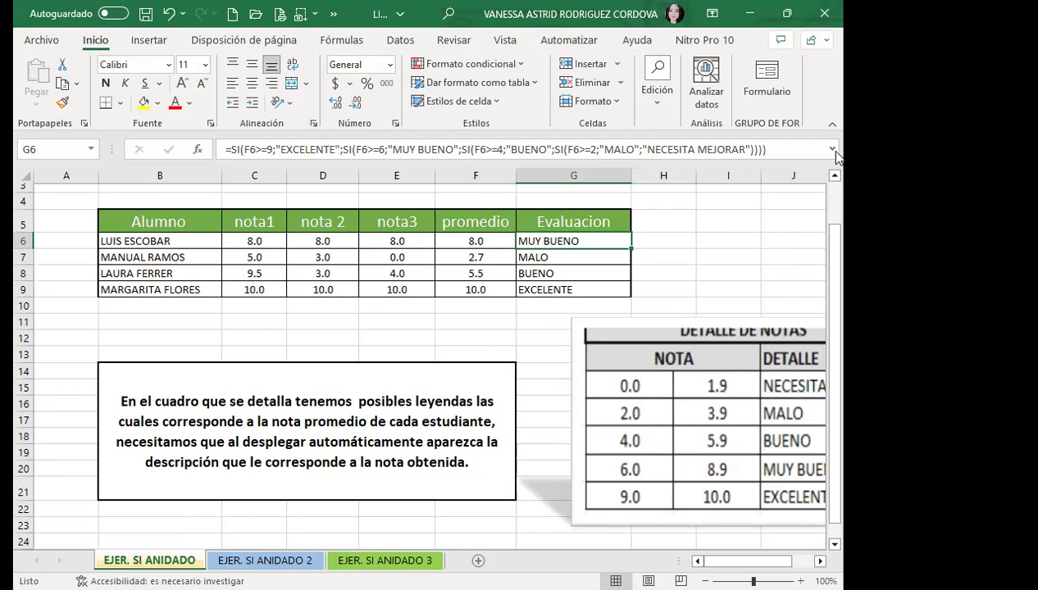
left_click(833, 150)
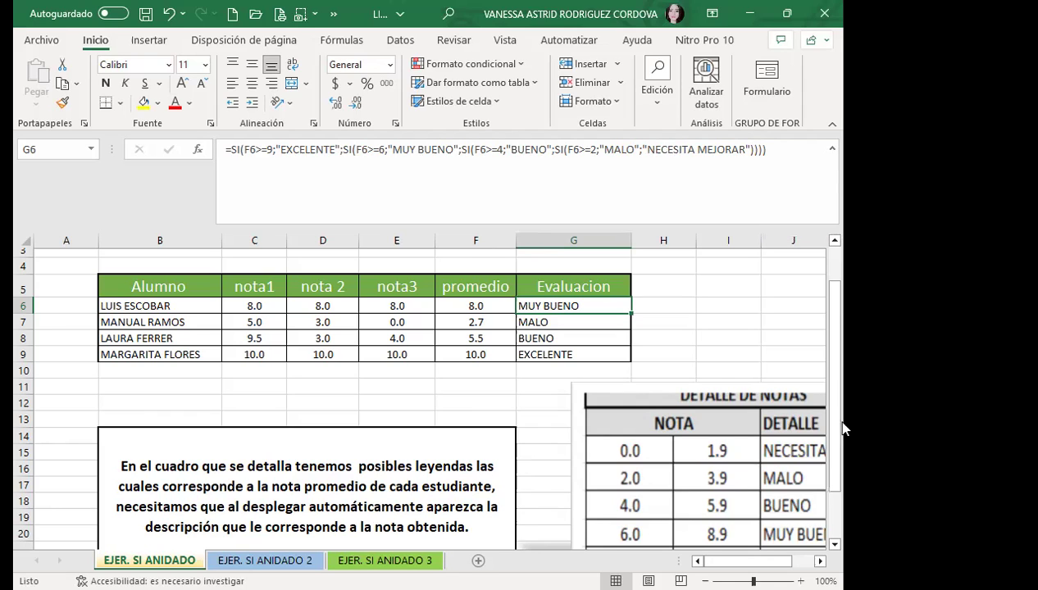
left_click(817, 562)
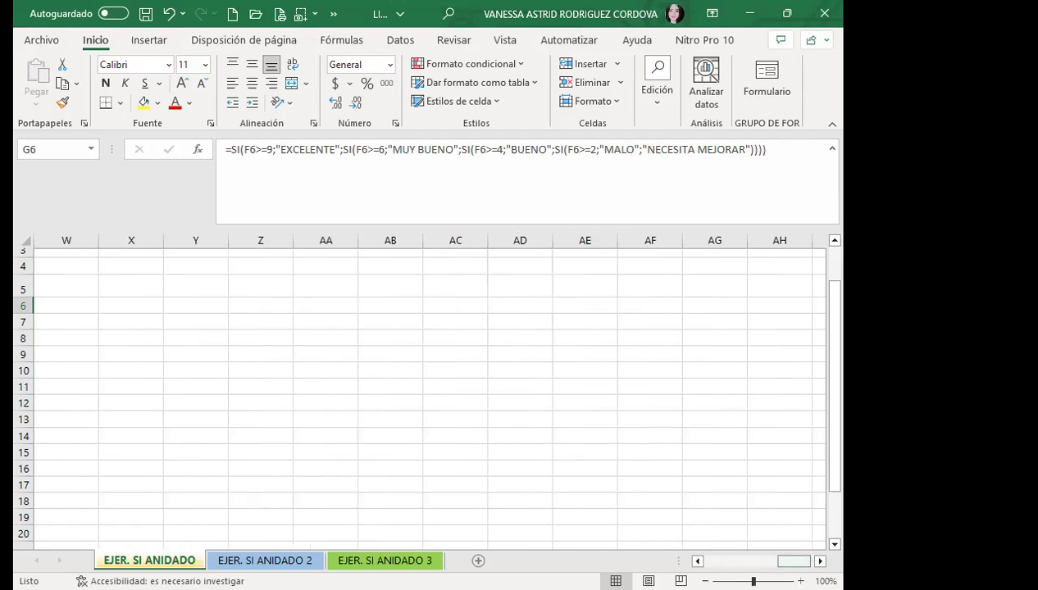
left_click_drag(794, 562, 762, 562)
scroll(761, 458, "down", 4)
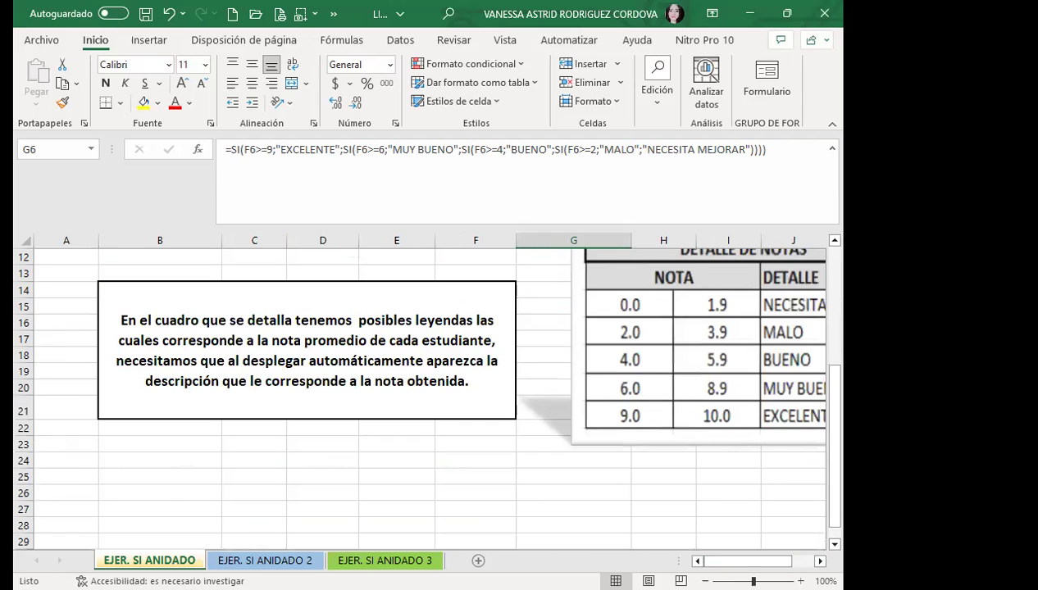
left_click(820, 561)
scroll(570, 358, "up", 2)
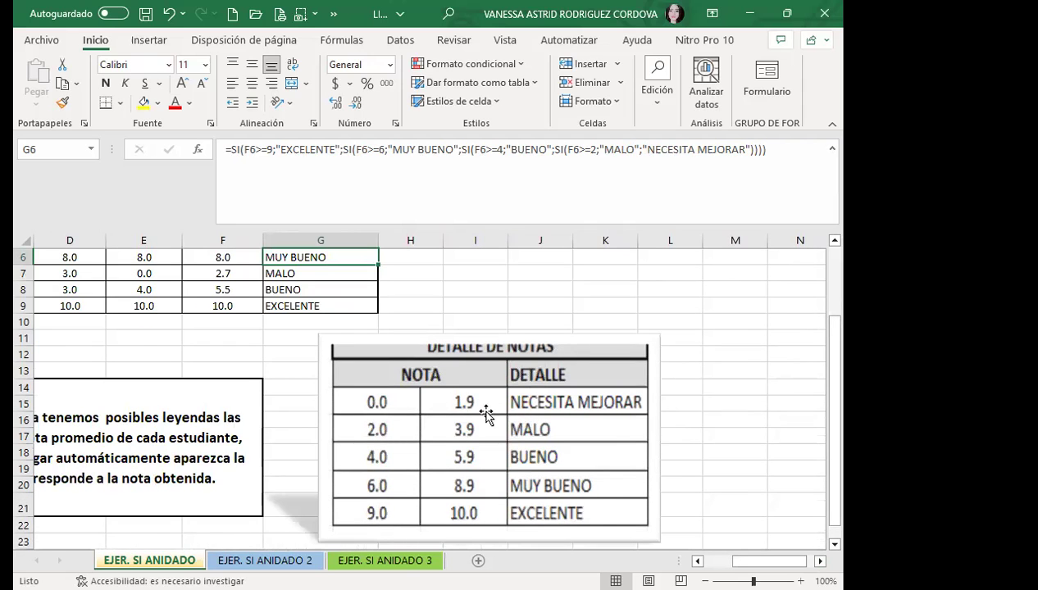
scroll(307, 300, "up", 1)
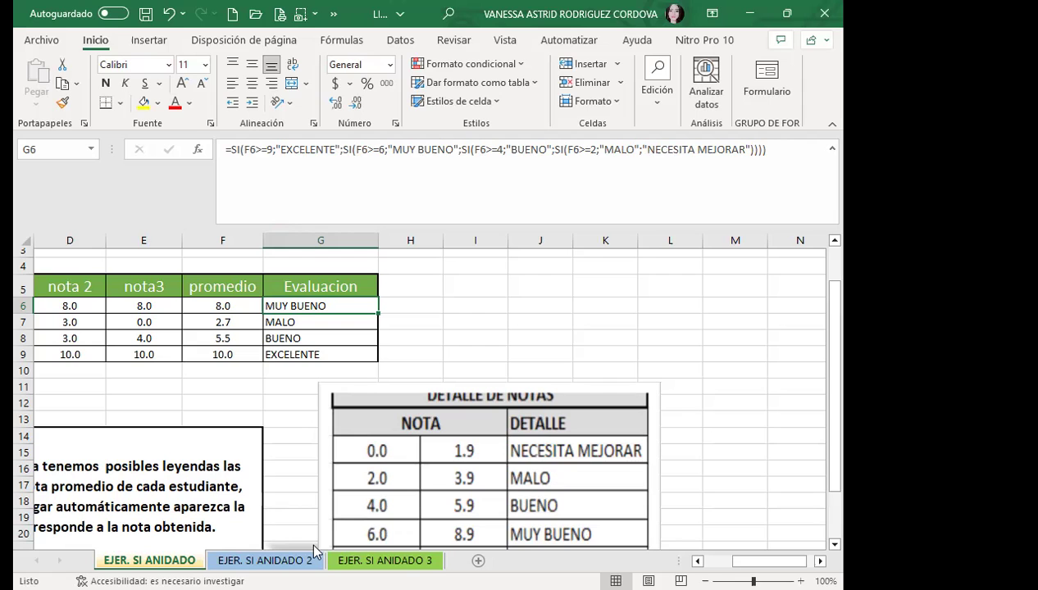
Switch to the EJER. SI ANIDADO 2 sheet and collapse the formula bar to one line
left_click(264, 561)
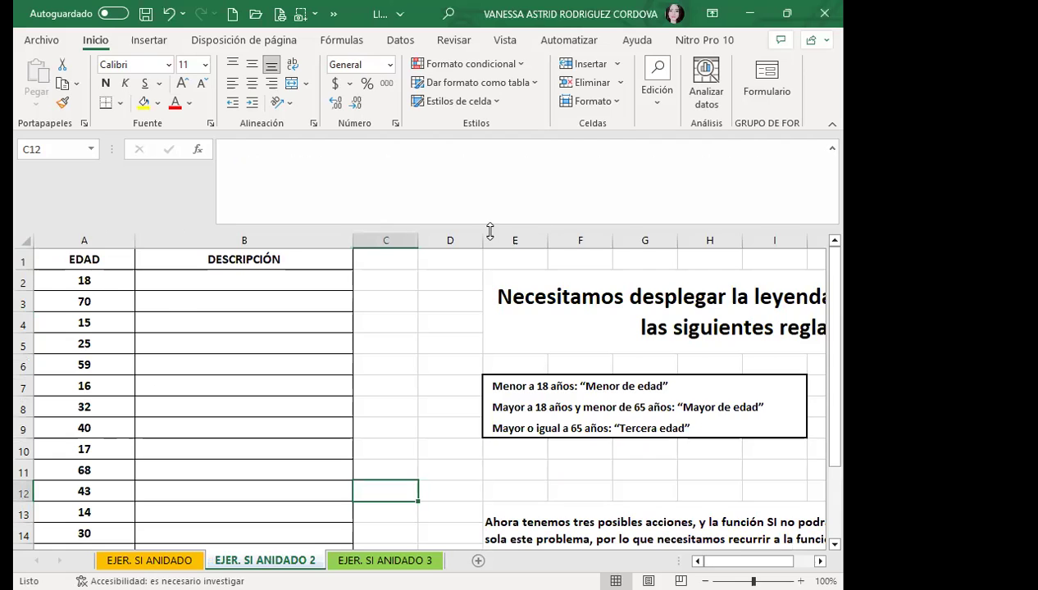
left_click_drag(490, 232, 492, 157)
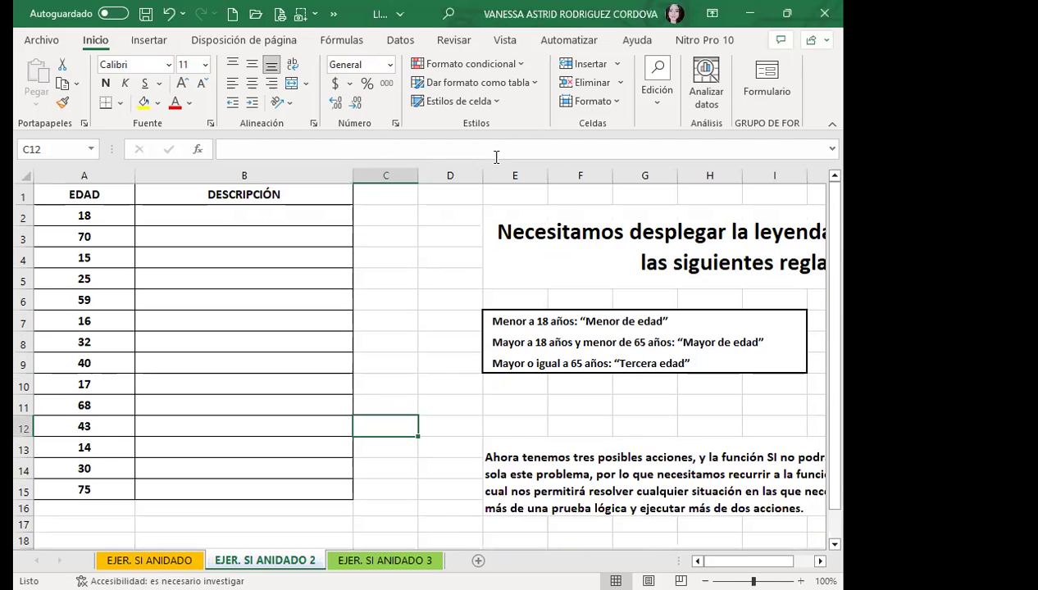
Narrow columns D and C so the age rules box sits beside the EDAD table
left_click(266, 216)
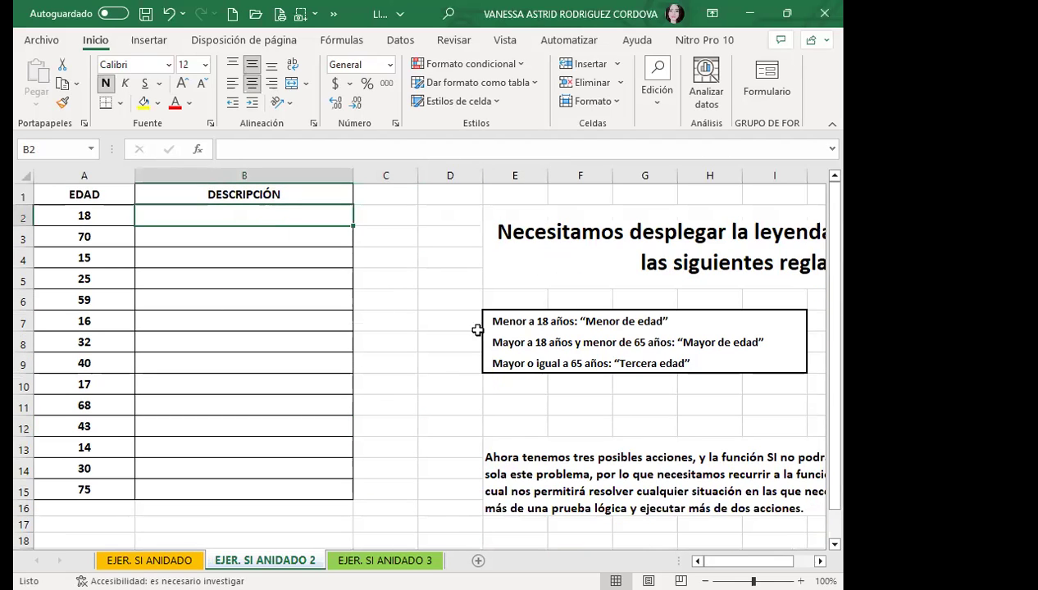
scroll(812, 555, "right", 3)
scroll(426, 361, "right", 1)
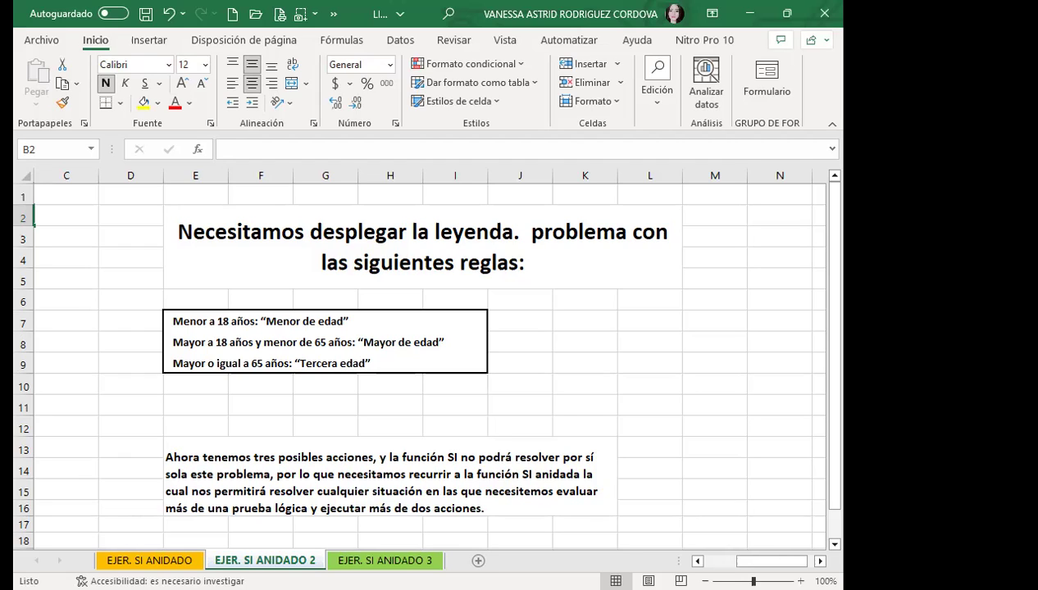
left_click_drag(808, 561, 789, 562)
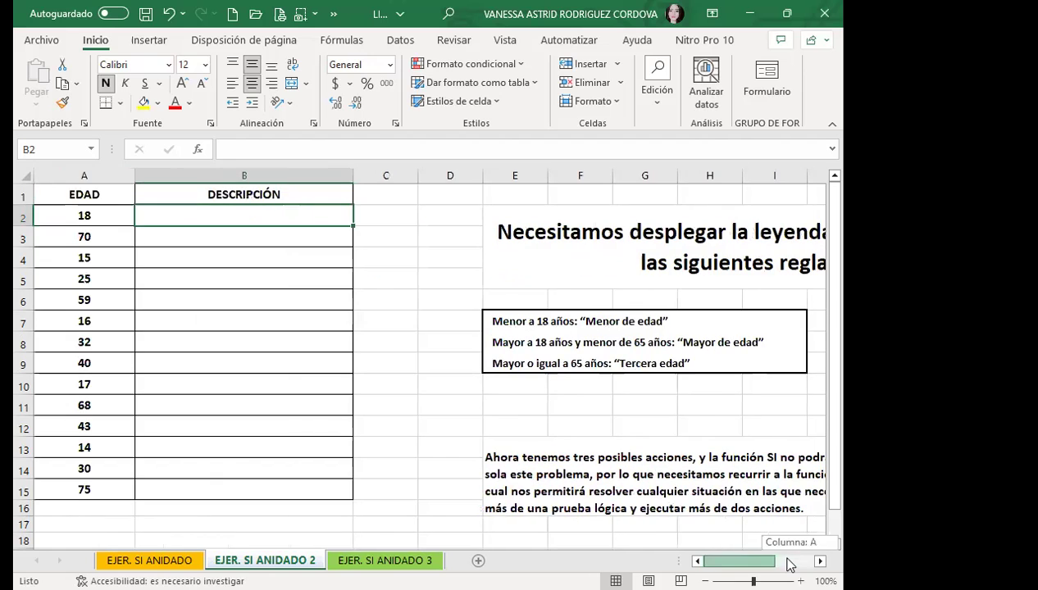
left_click_drag(483, 175, 392, 175)
left_click(101, 213)
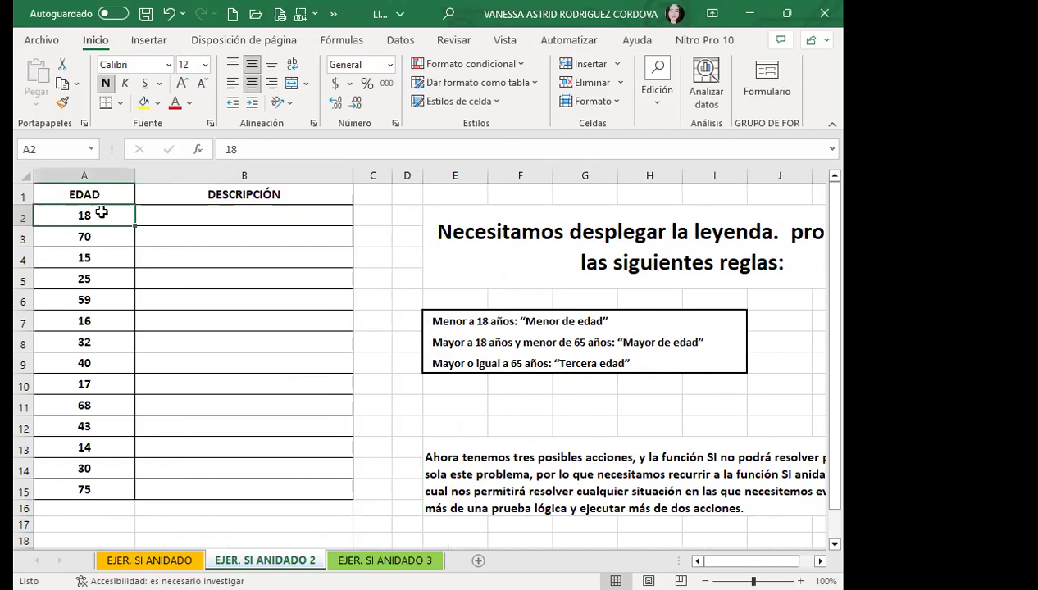
left_click(91, 490)
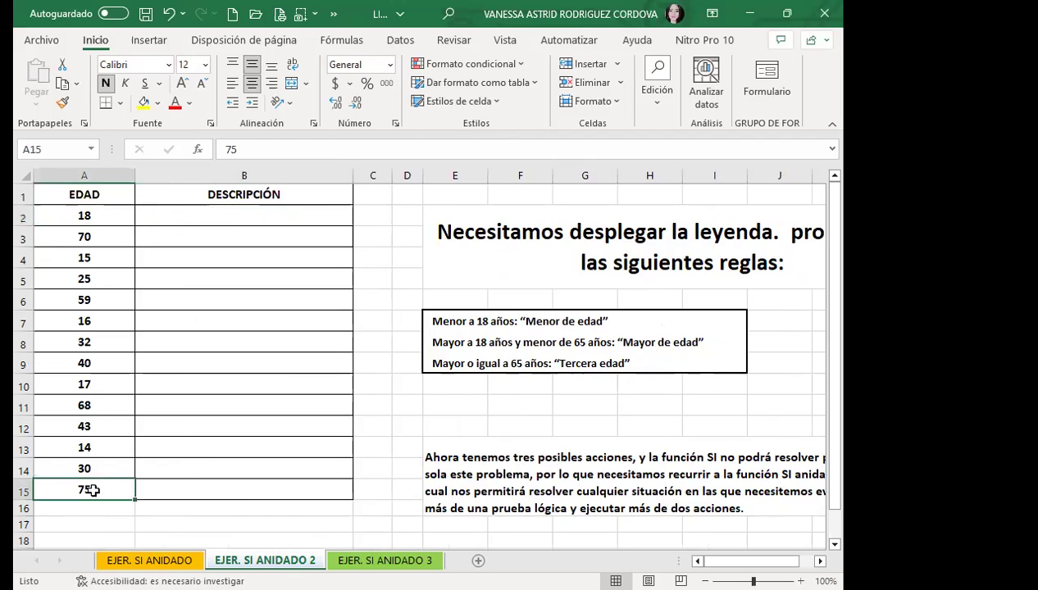
left_click(189, 214)
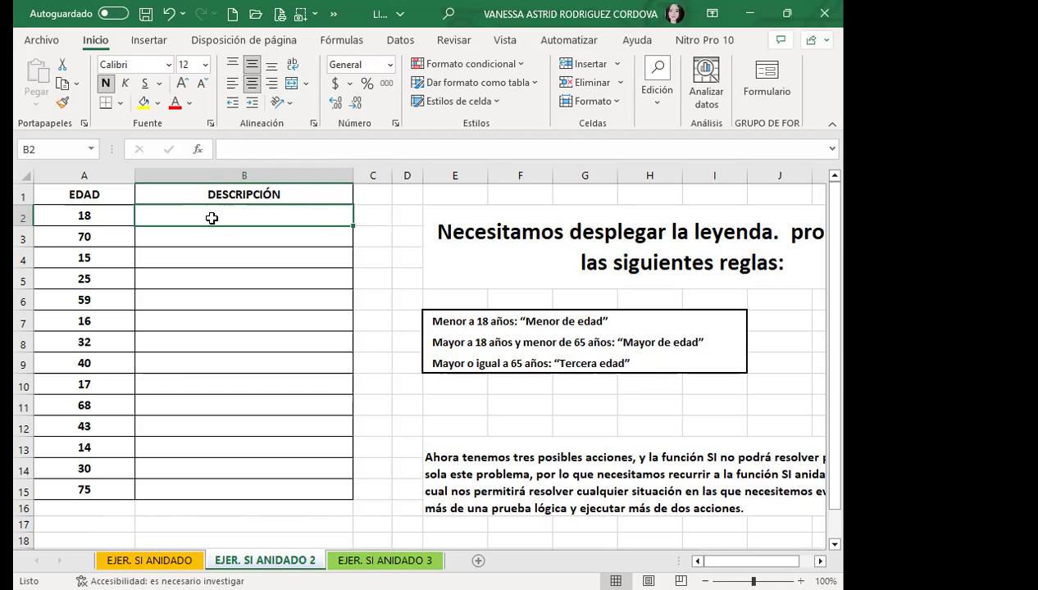
Start the B2 formula as =SI( with A2 as the test reference
type("=")
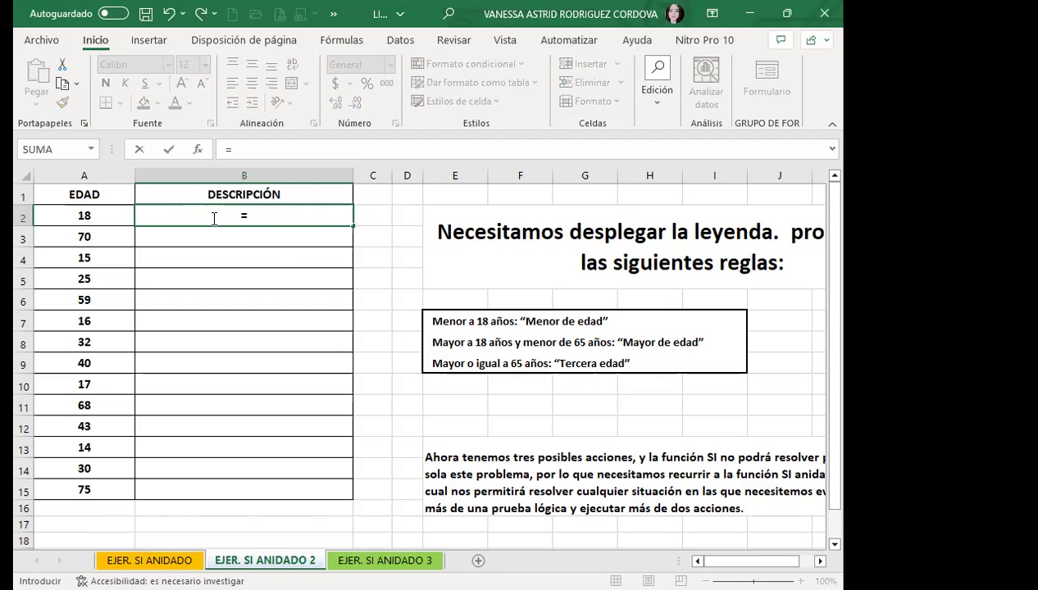
type("SI")
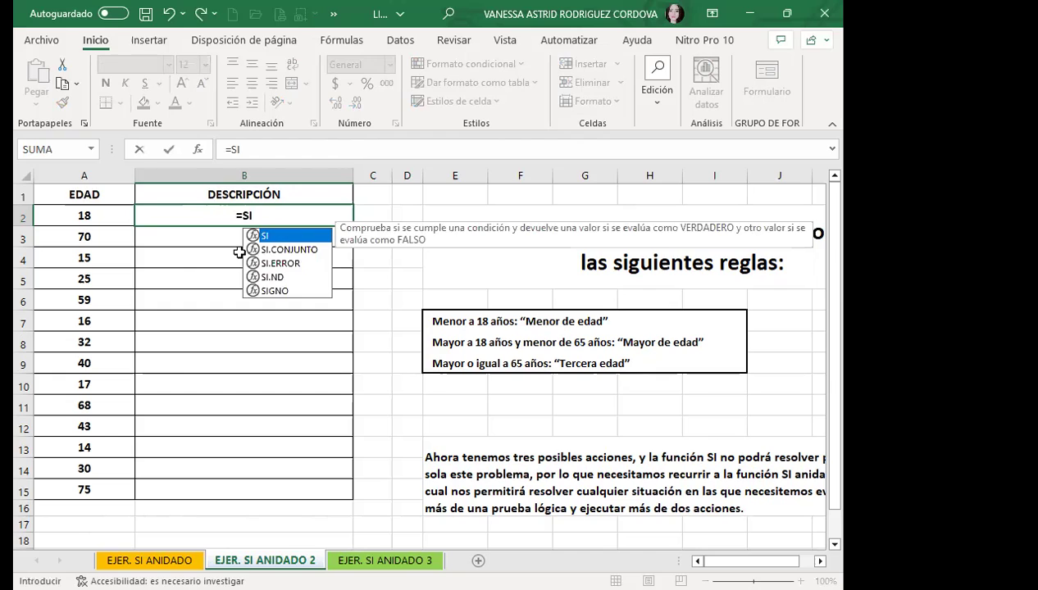
type("(")
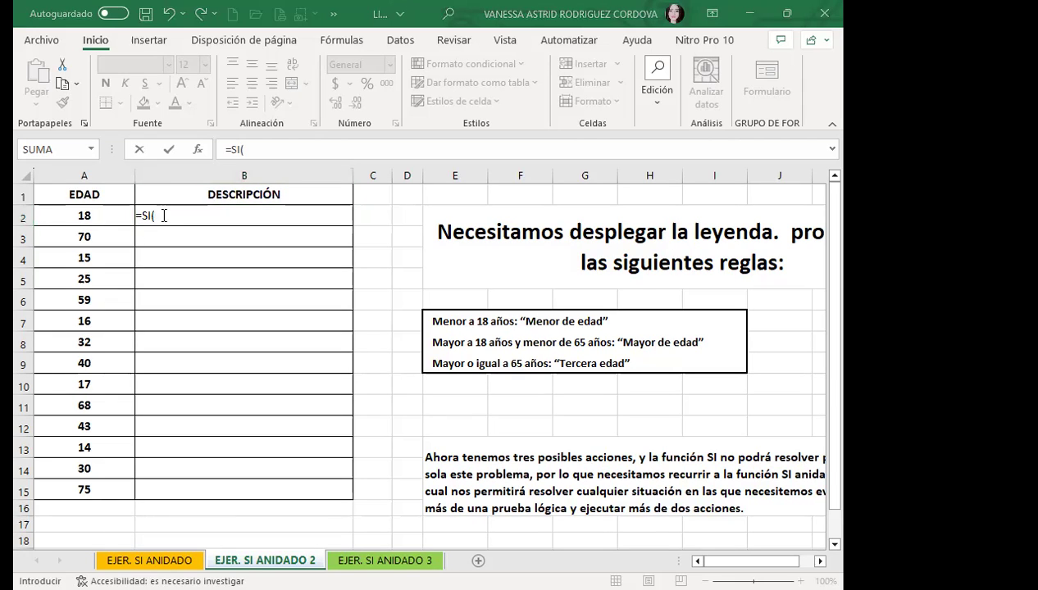
left_click(111, 210)
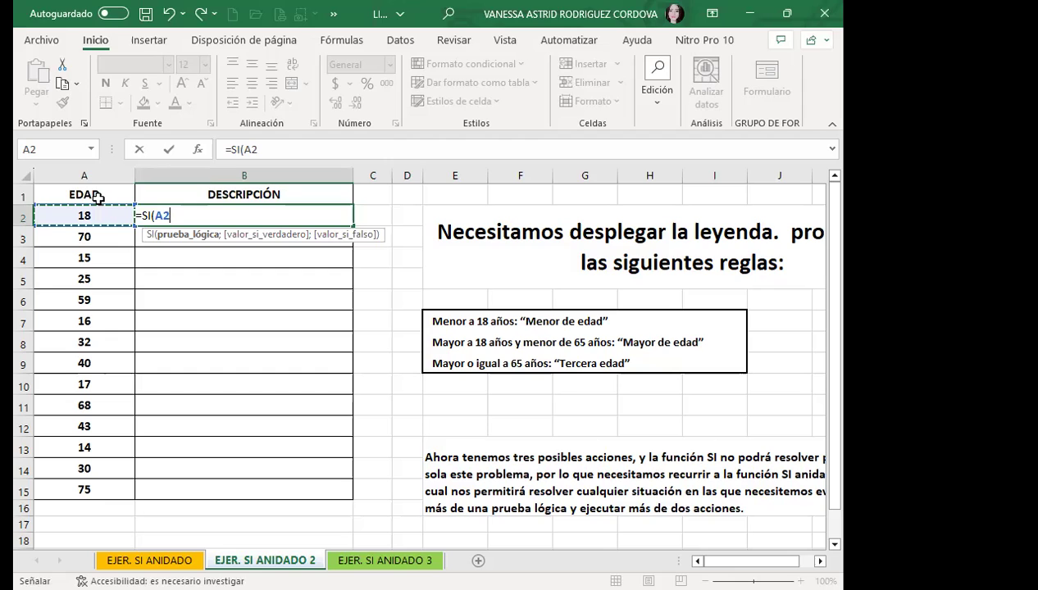
Complete the first test in B2's formula as A2>=65
type(">=")
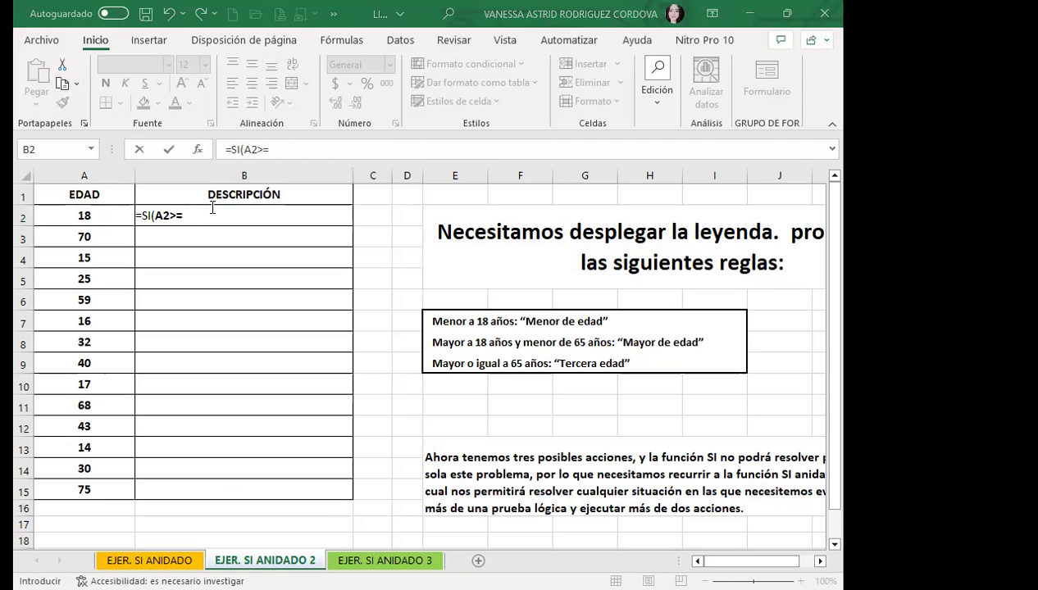
left_click(197, 215)
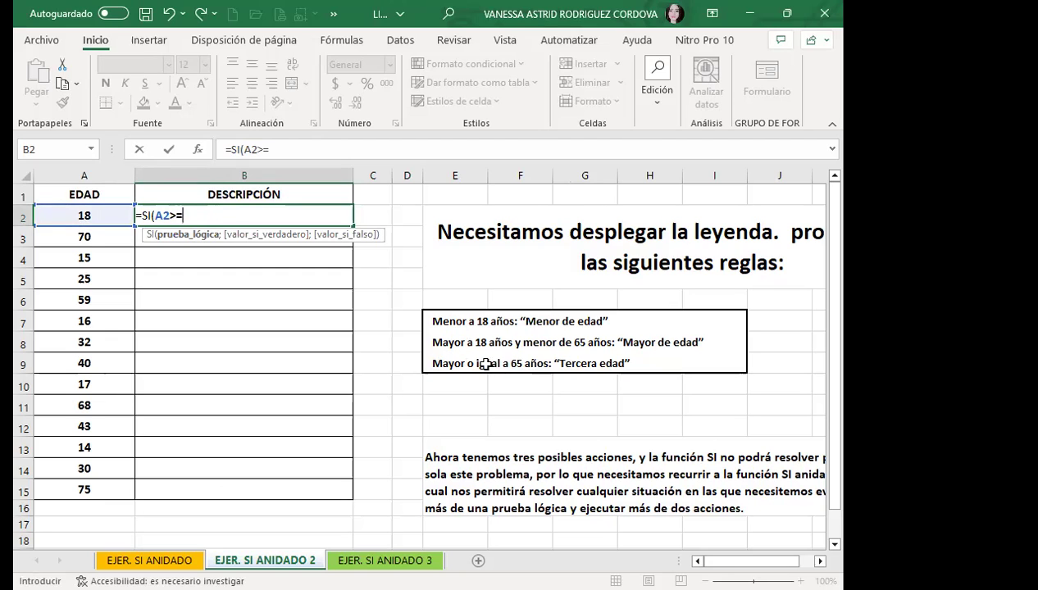
left_click(190, 215)
type("65")
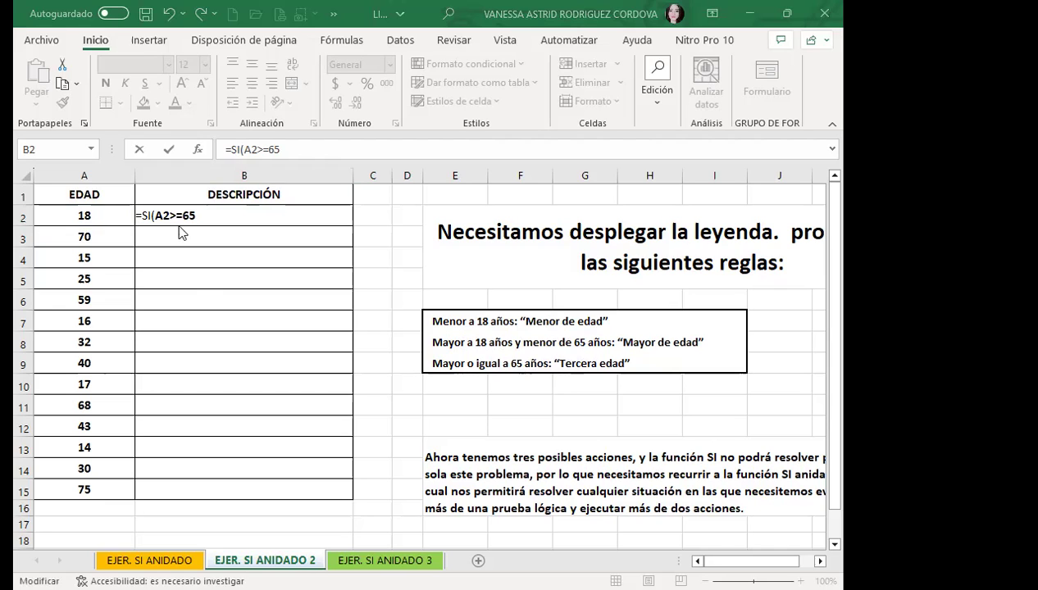
left_click(203, 215)
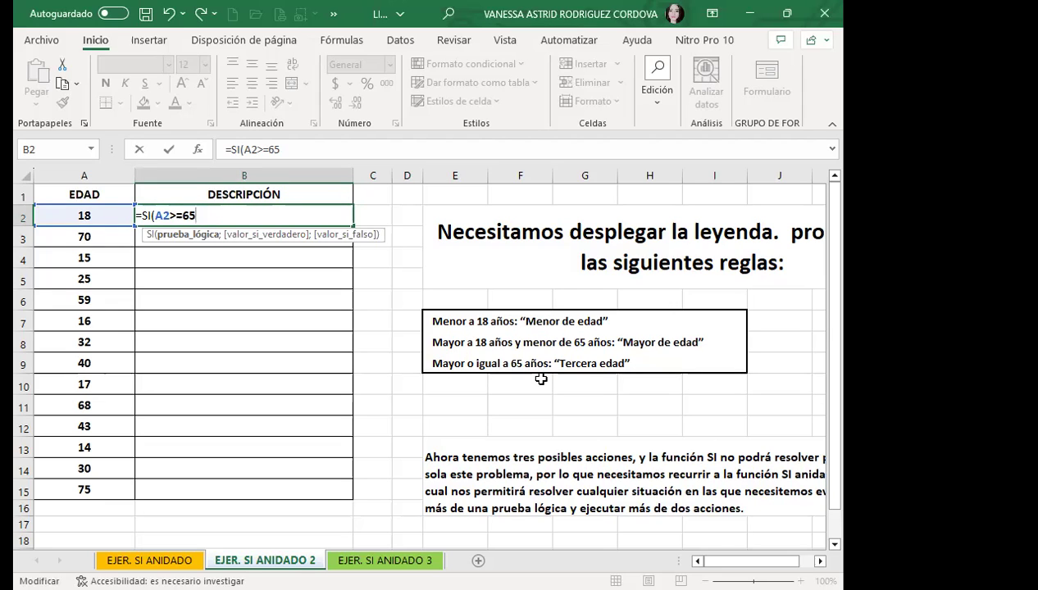
Add the "TERCERA EDAD" result and a nested SI(A2>=18;"MAYOR DE EDAD" test to B2
type(";\"")
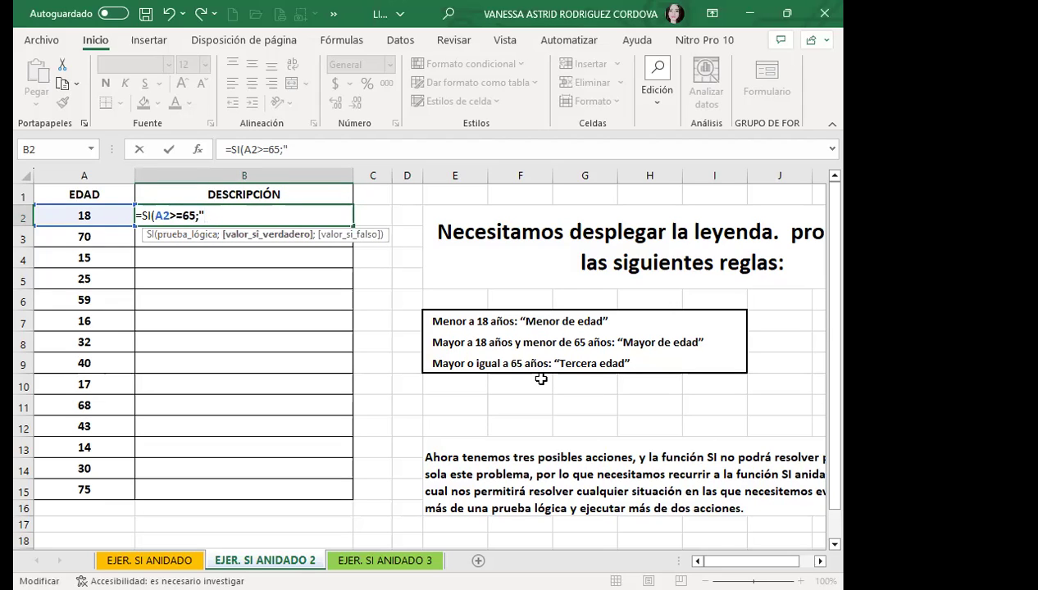
type("TERCERA")
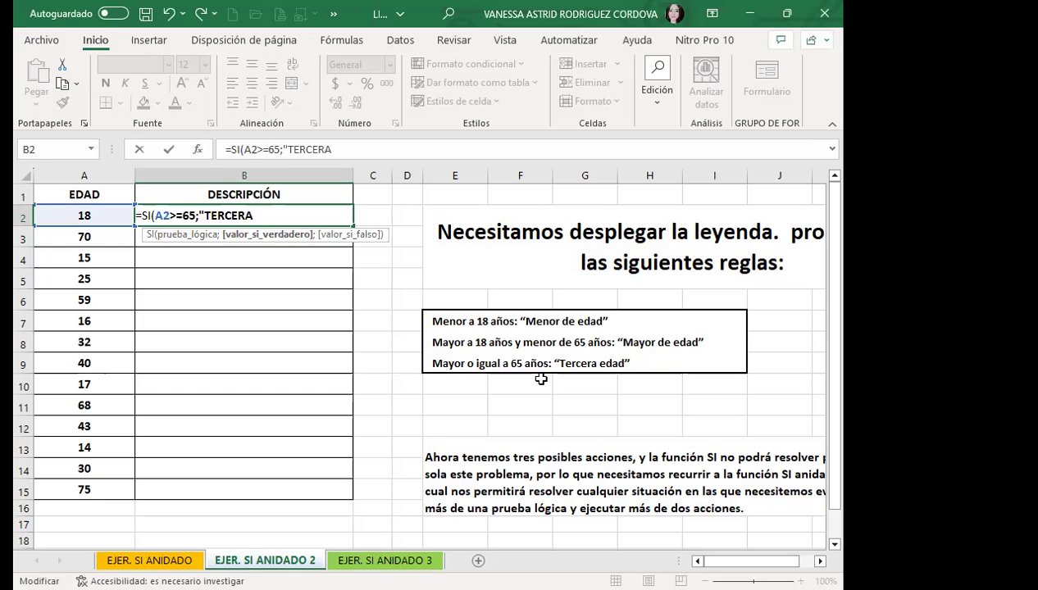
type(" EDAD\"")
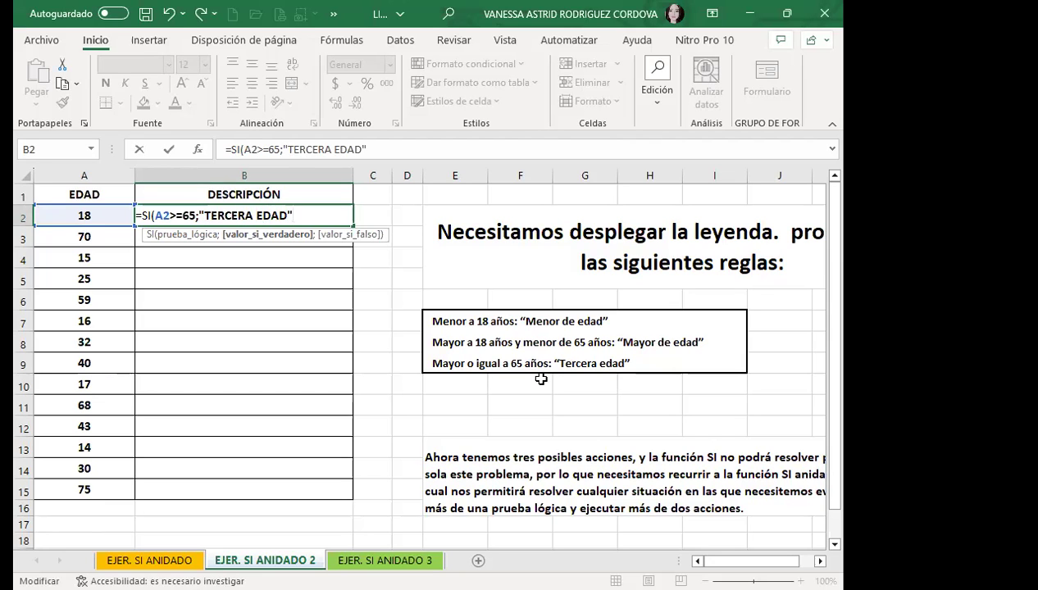
type(";SI")
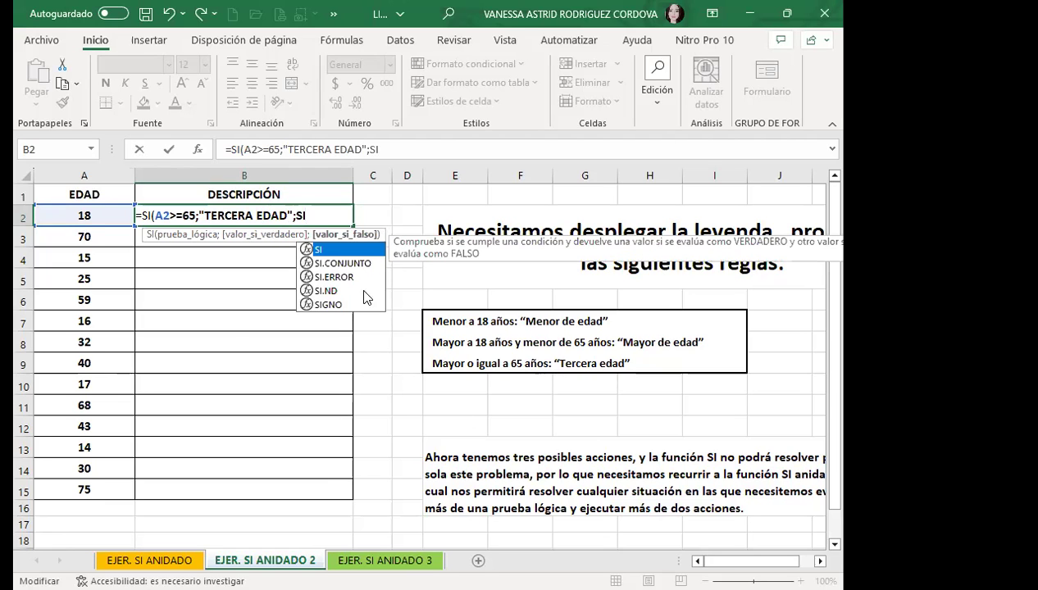
type("(")
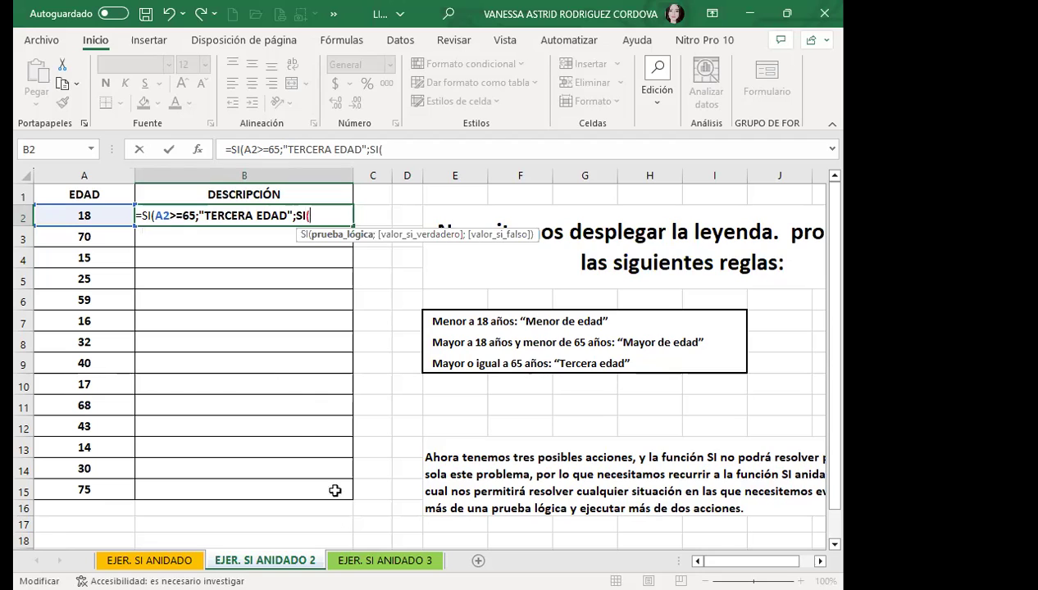
left_click(85, 215)
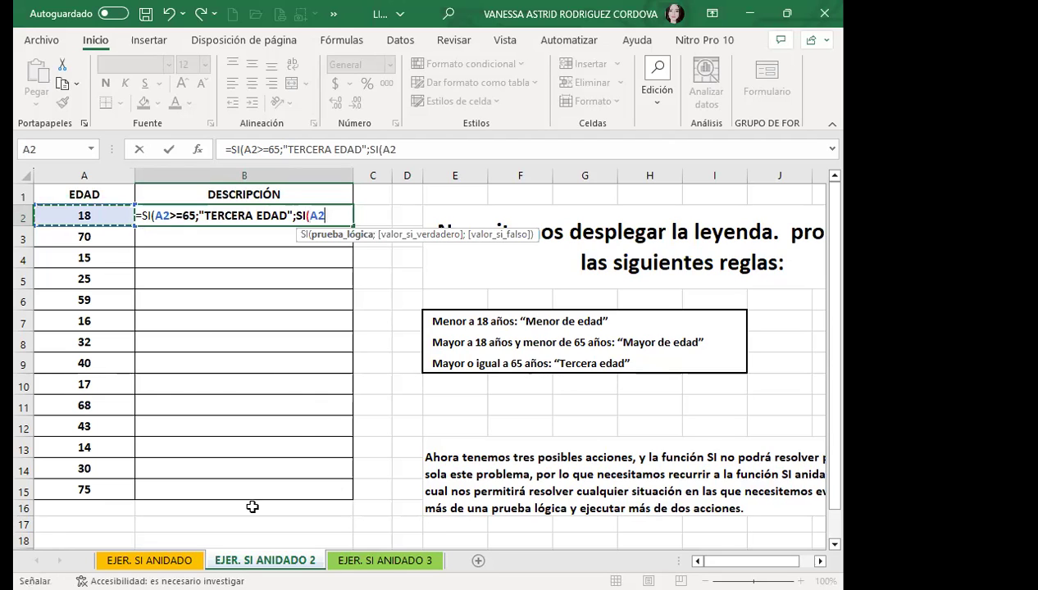
left_click(518, 252)
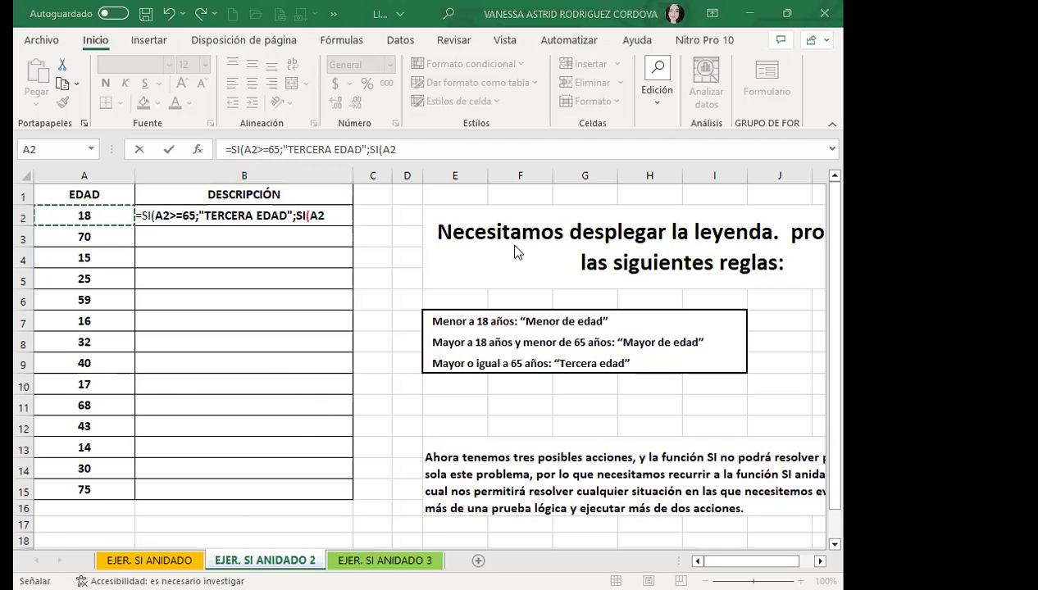
left_click(329, 215)
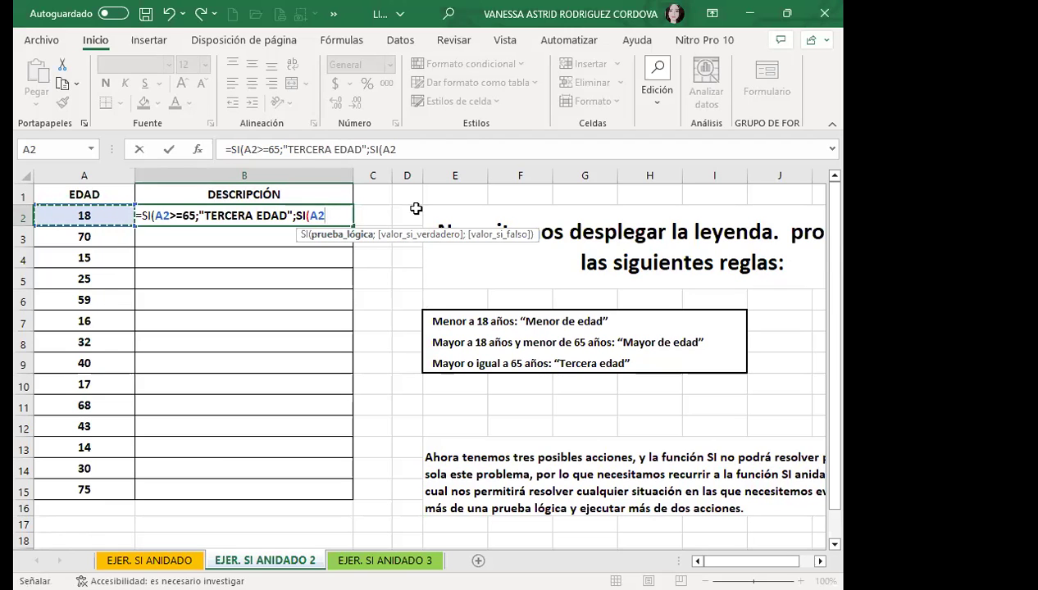
type(">")
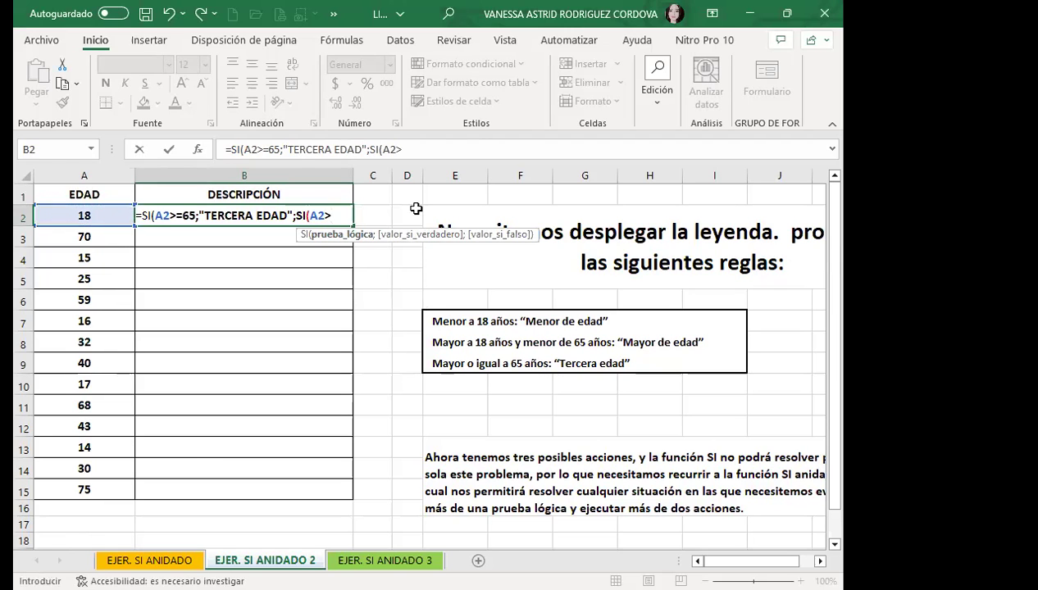
type("=")
type("18")
key("BackSpace")
key("BackSpace")
type("18")
type(";\"")
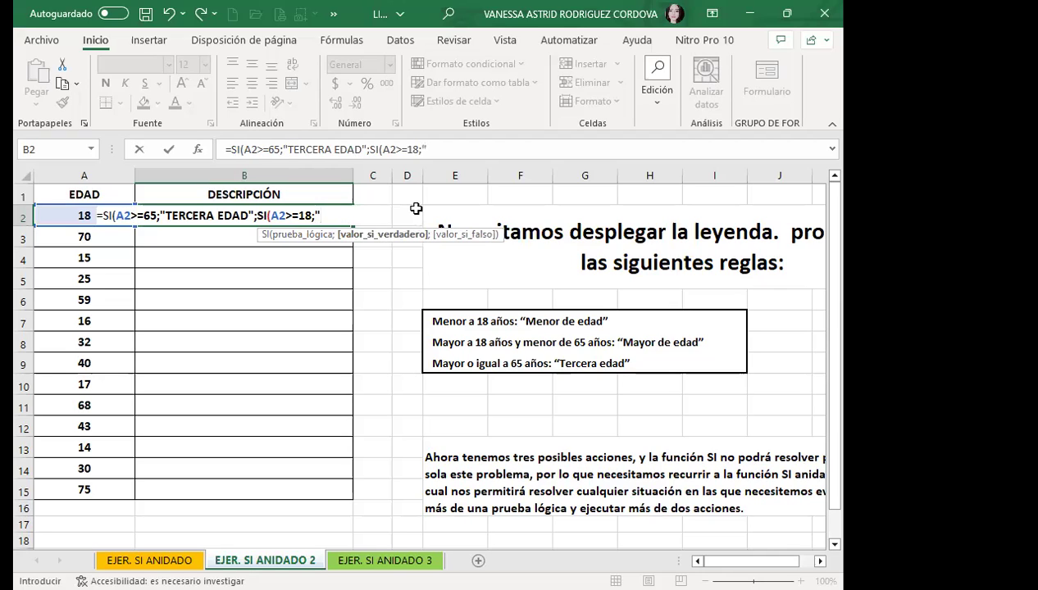
type("MAYOR DE EDAD")
key("BackSpace")
key("BackSpace")
key("BackSpace")
Close B2's formula with ;"MENOR DE EDAD")) and commit it
type("DAD")
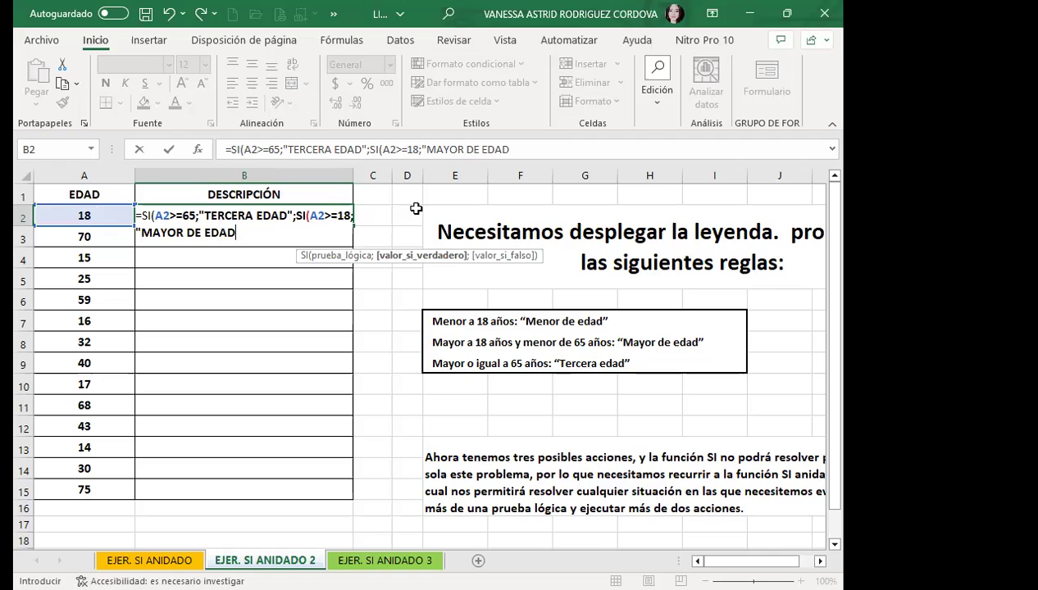
type("\"")
type(";")
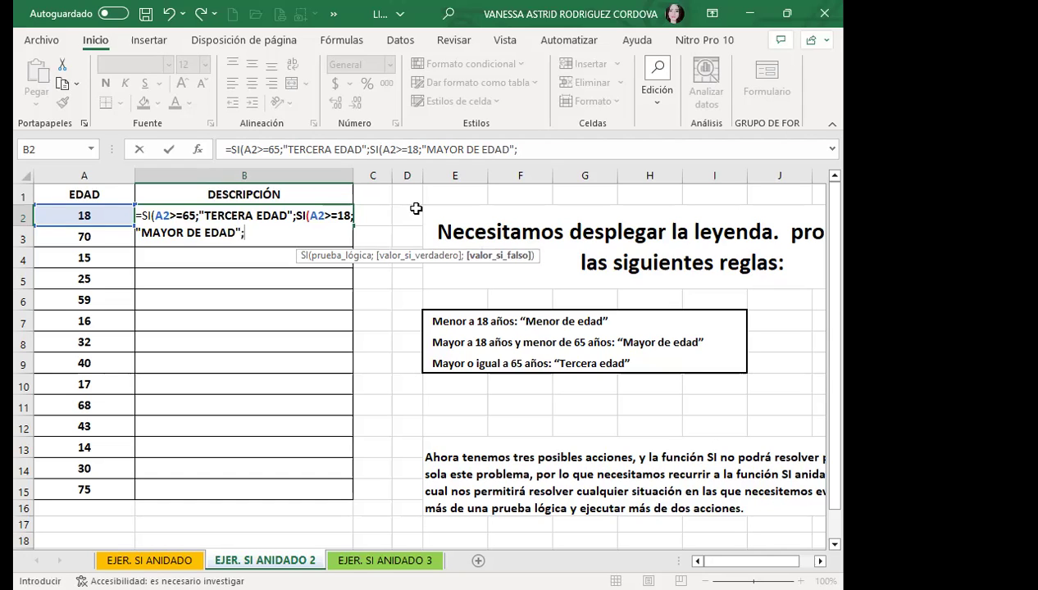
type("\"MENOR DE EDAD")
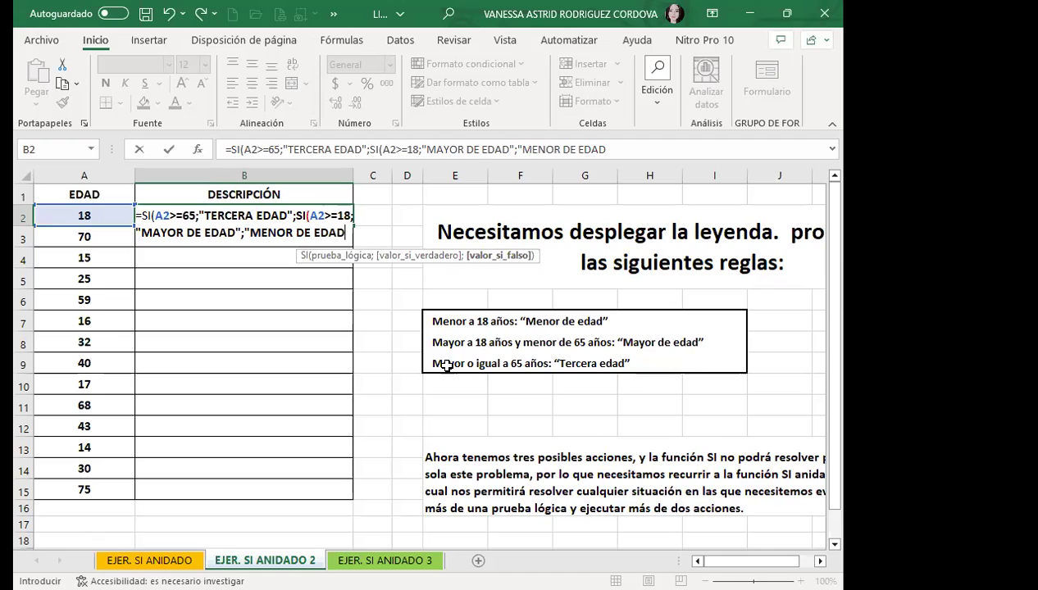
type("\"")
type(")")
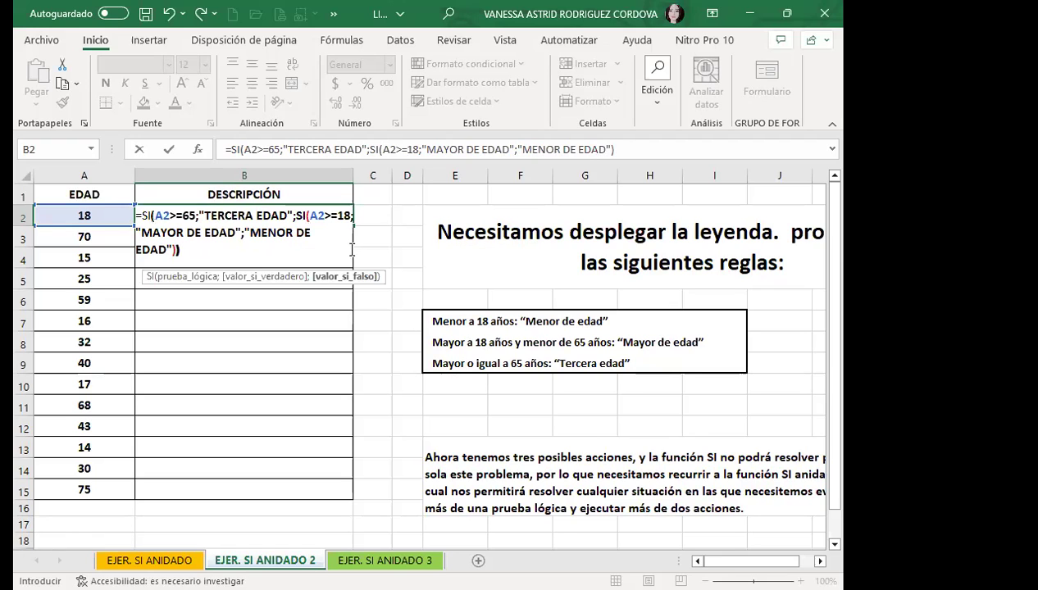
type(")")
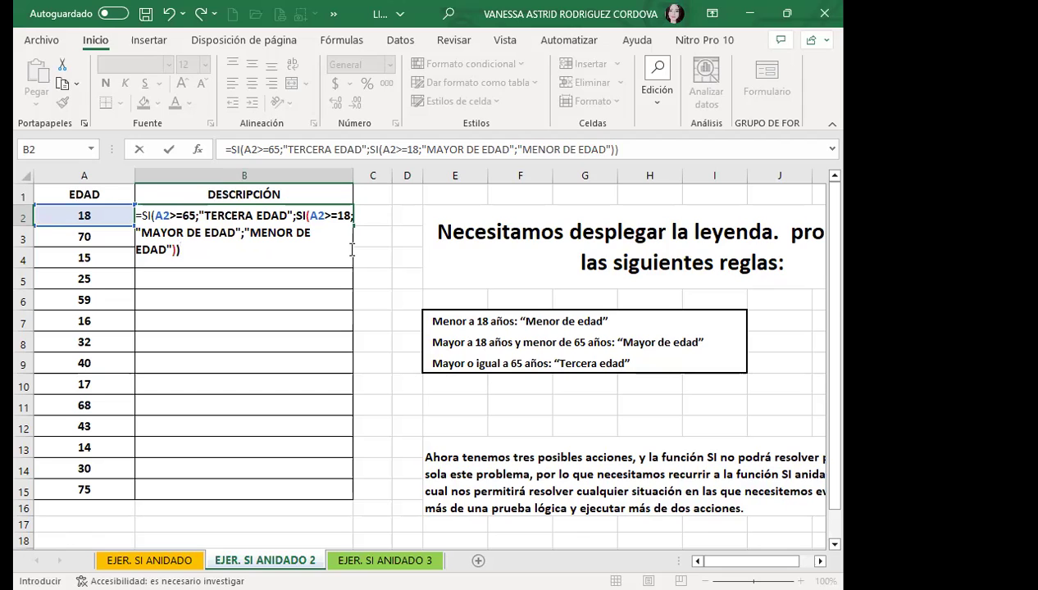
key("Return")
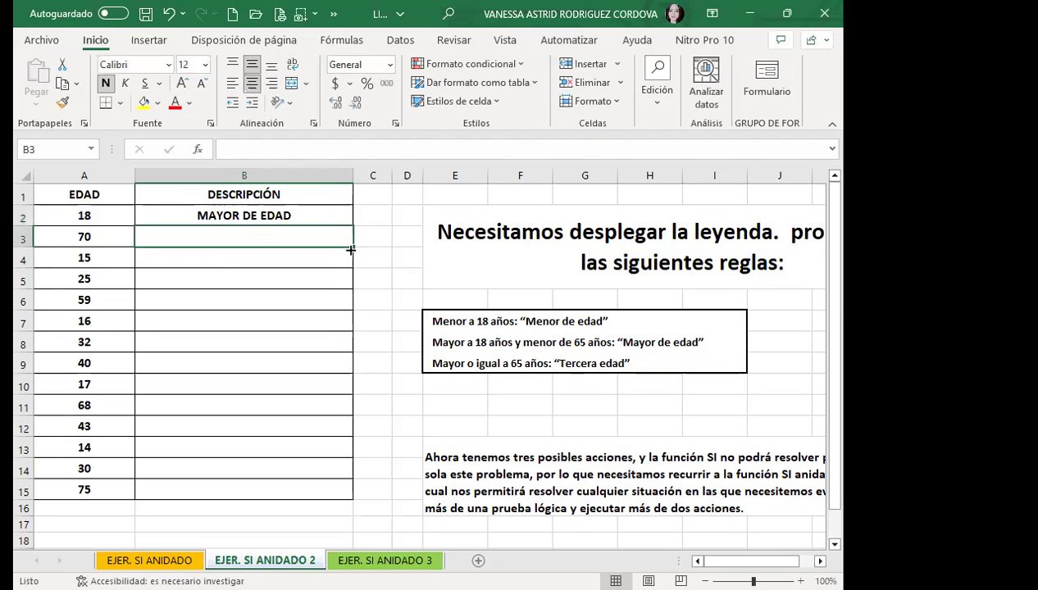
Fill the B2 formula down to B15
left_click(261, 210)
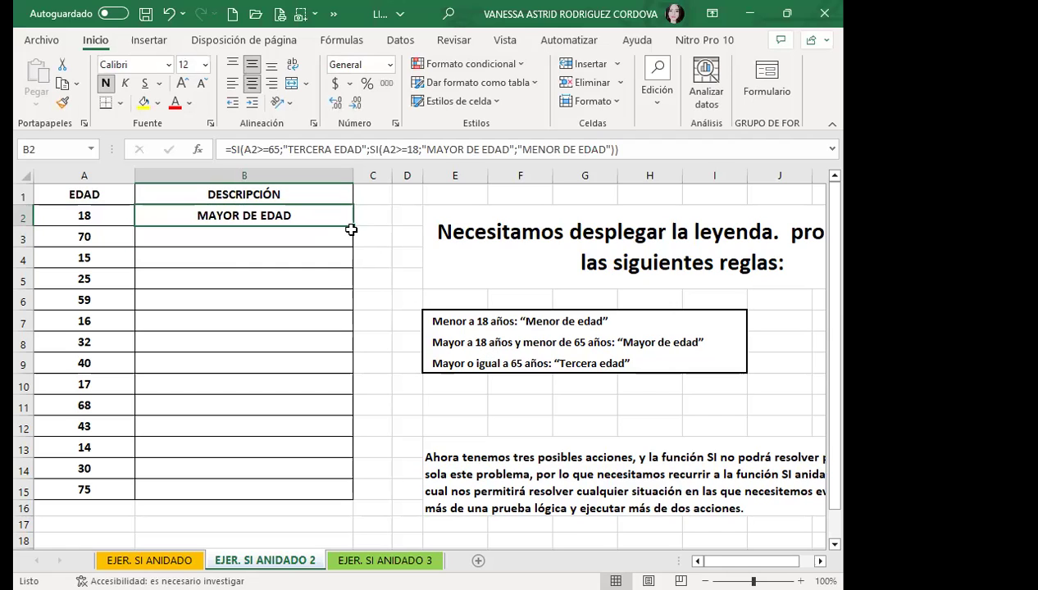
left_click_drag(351, 230, 308, 491)
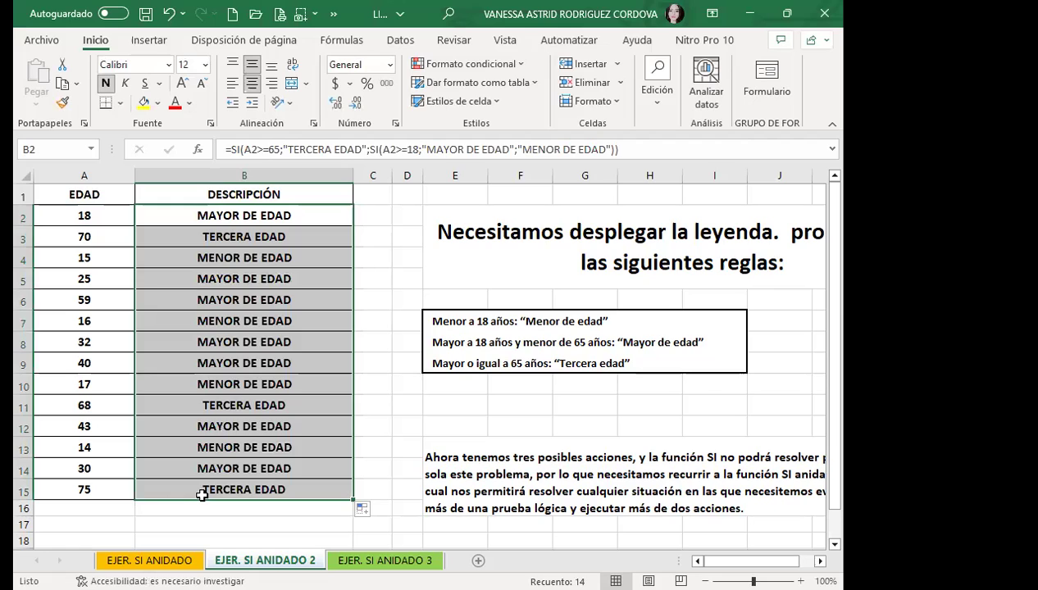
left_click(202, 496)
Verify the copied formulas in B7, B2, B3, B11, B15 and B4
left_click(190, 320)
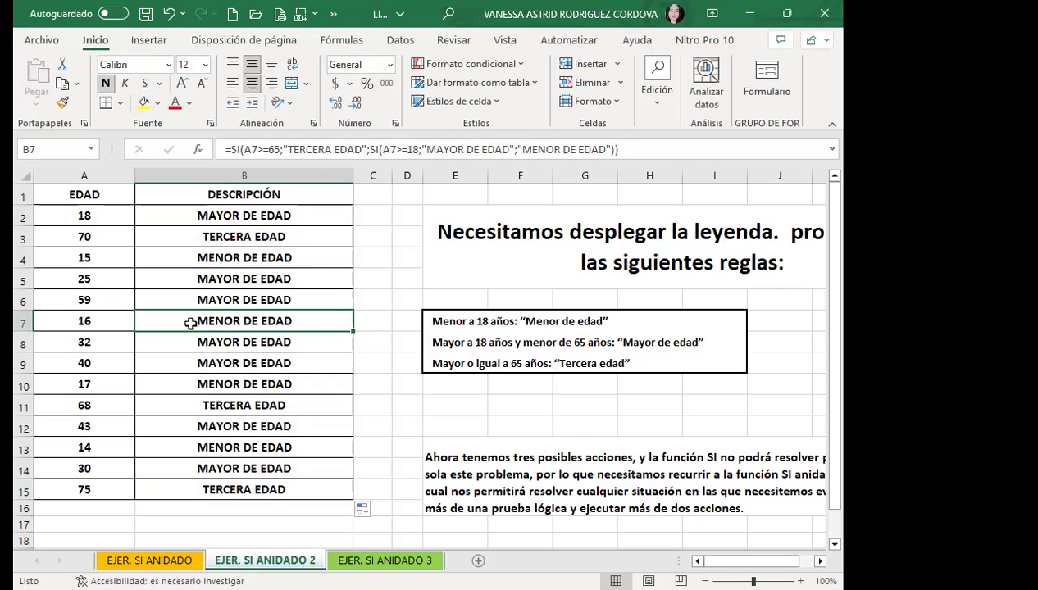
left_click(24, 258)
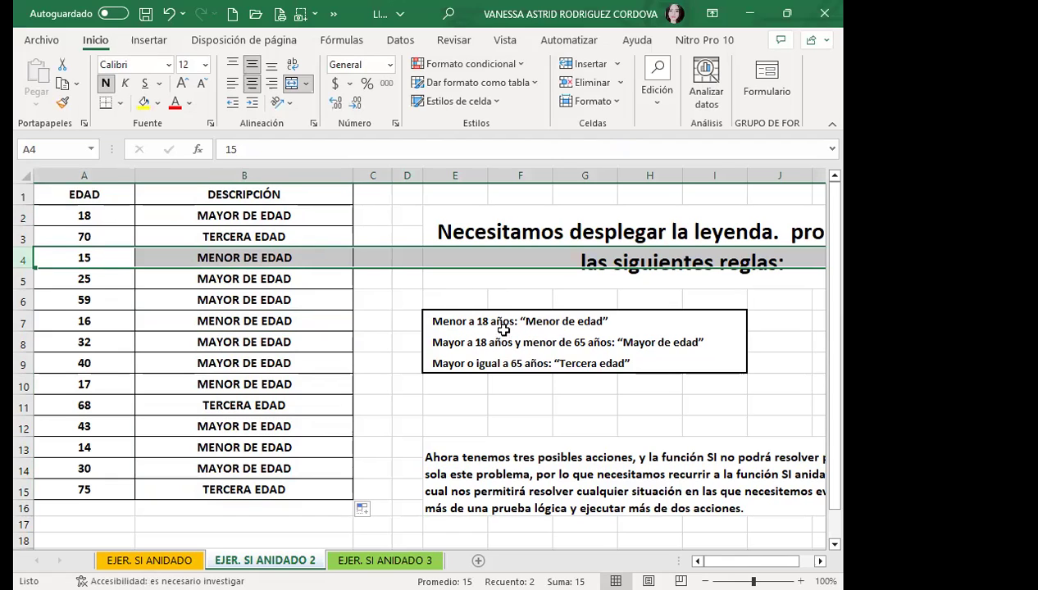
left_click(256, 218)
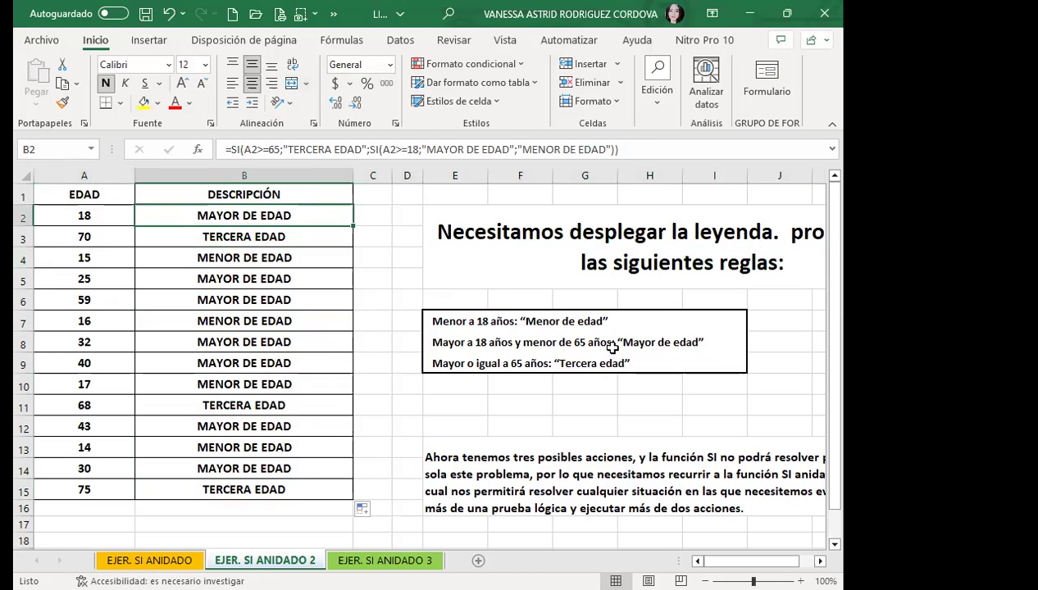
left_click(215, 237)
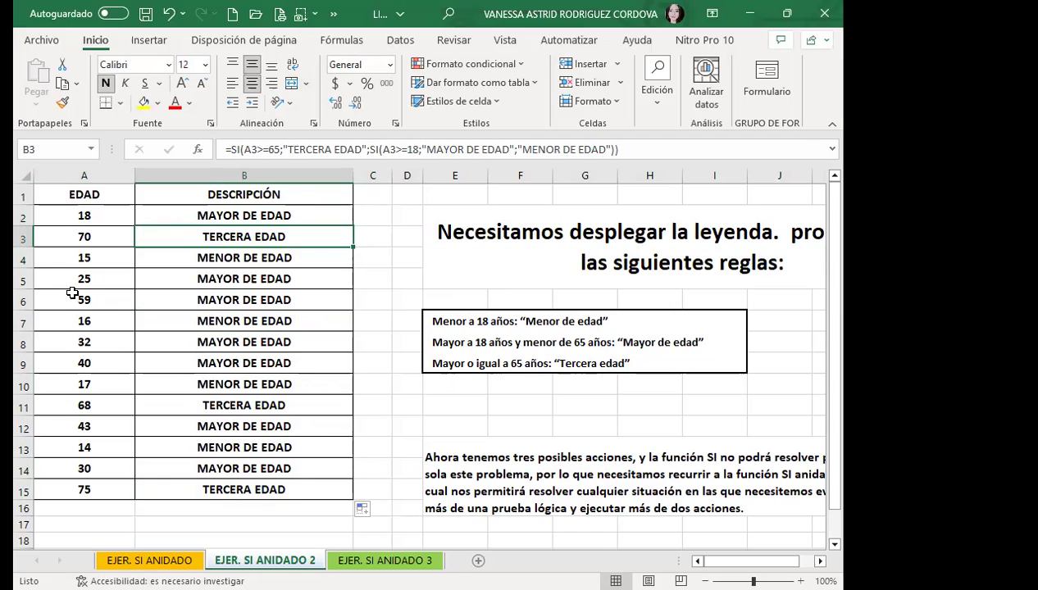
left_click(152, 406)
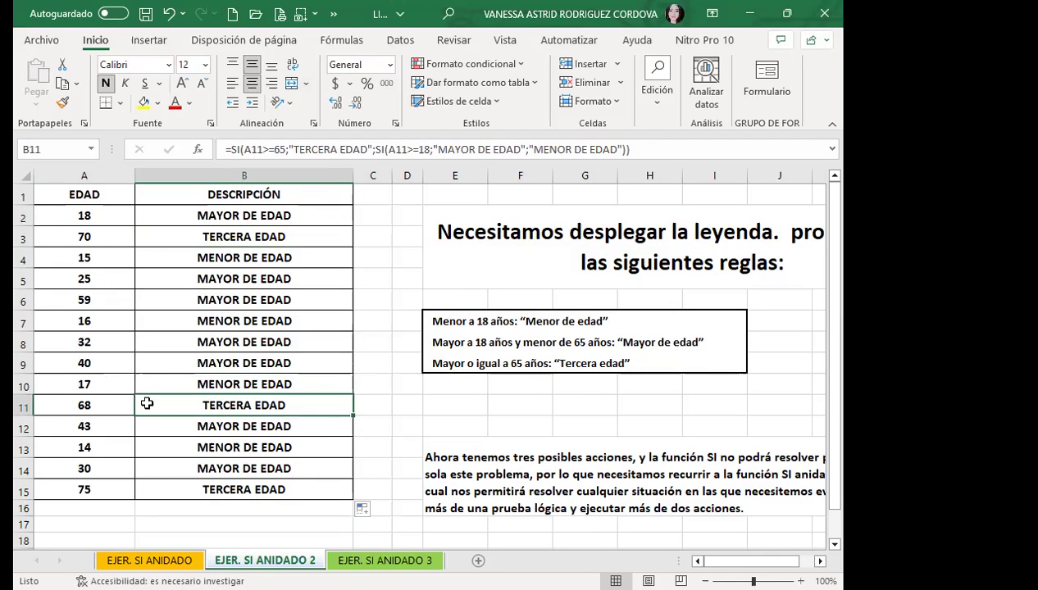
left_click(195, 489)
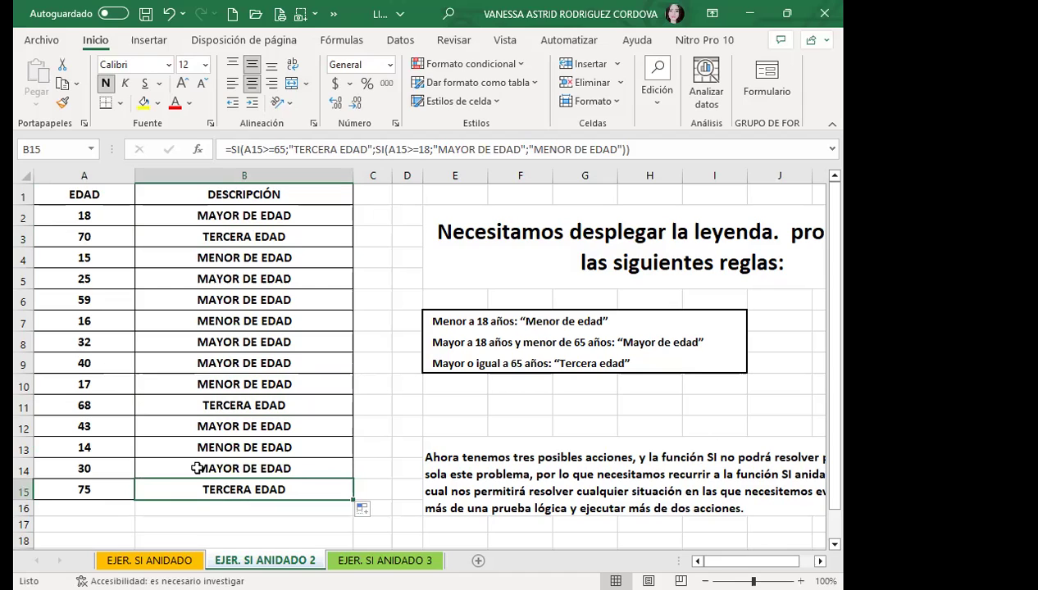
left_click(221, 265)
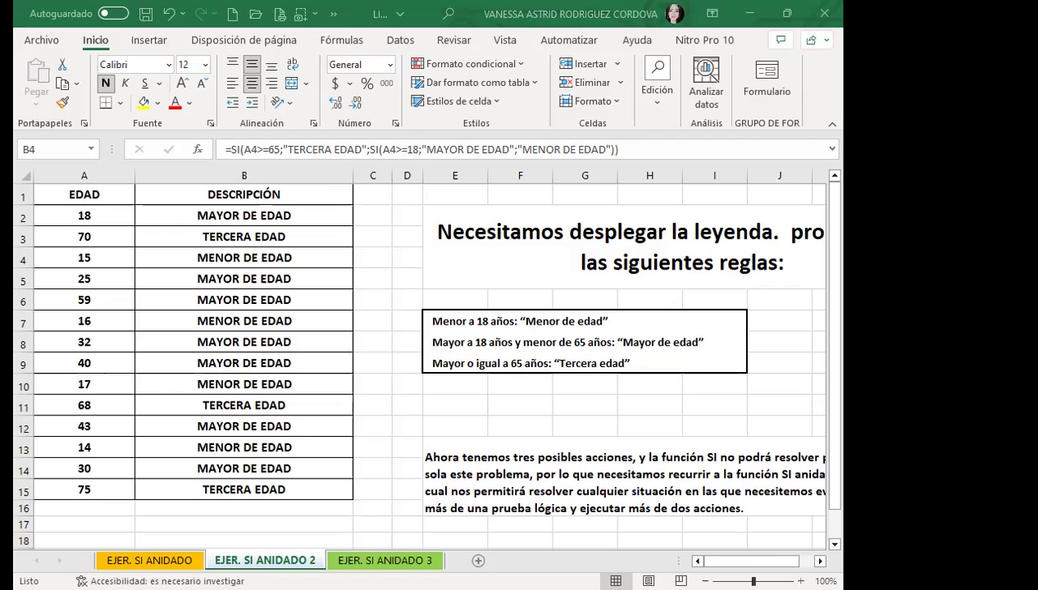
Paste the nested SI age formula into the DESCRIPCIÓN column through row 15
key("ctrl+v")
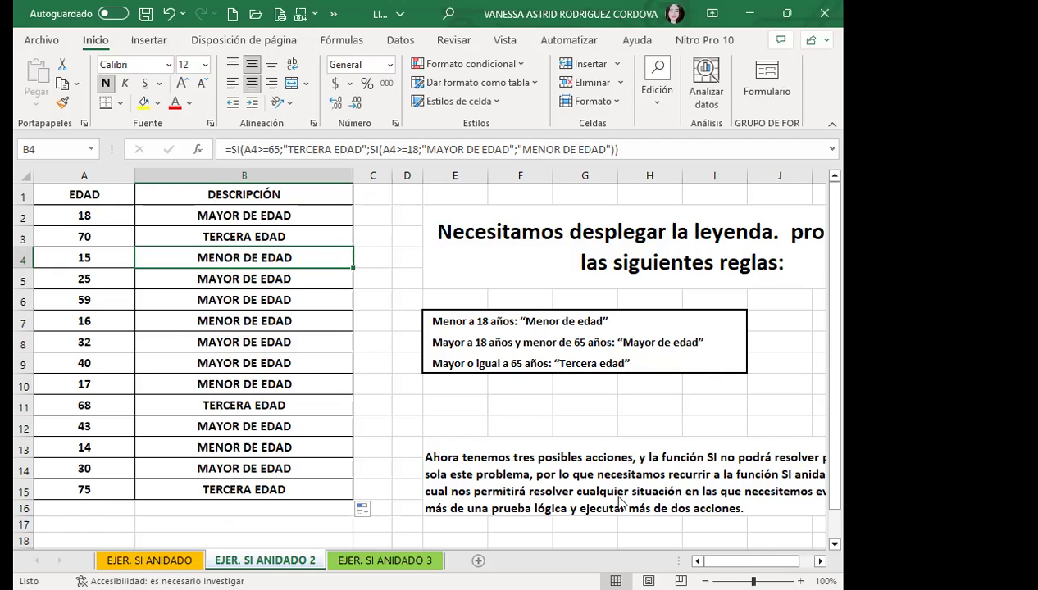
Switch to the EJER. SI ANIDADO 3 sheet and select HORARIO cell F2
key("ctrl+Page_Down")
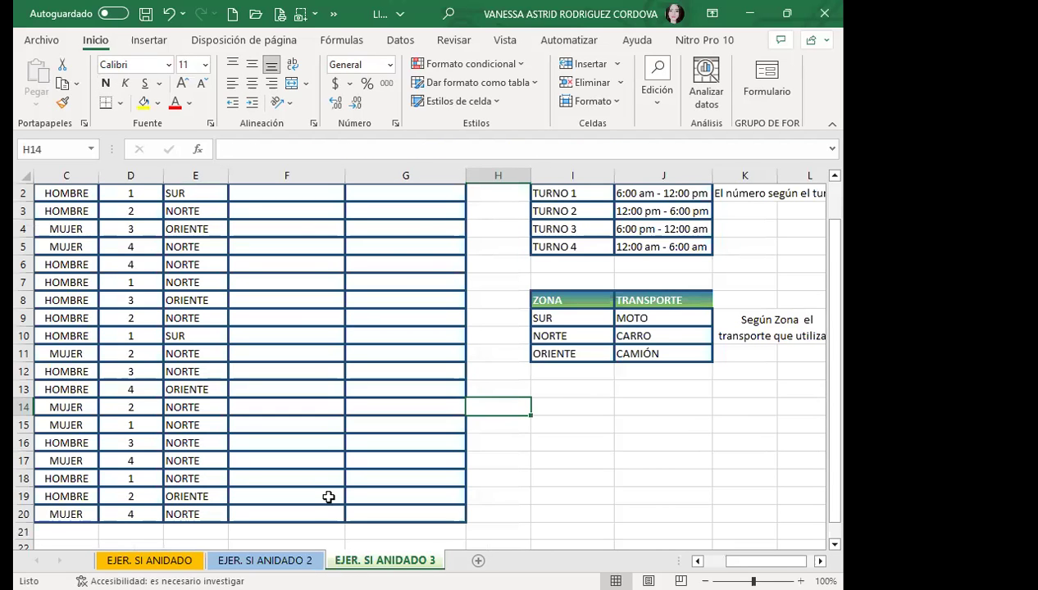
scroll(283, 273, "up", 1)
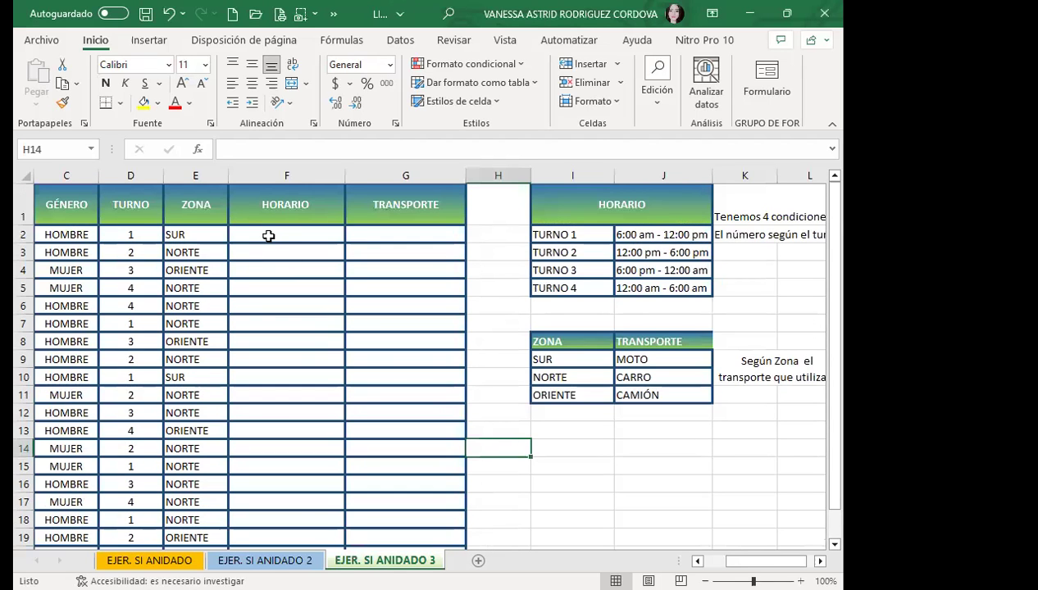
left_click(268, 236)
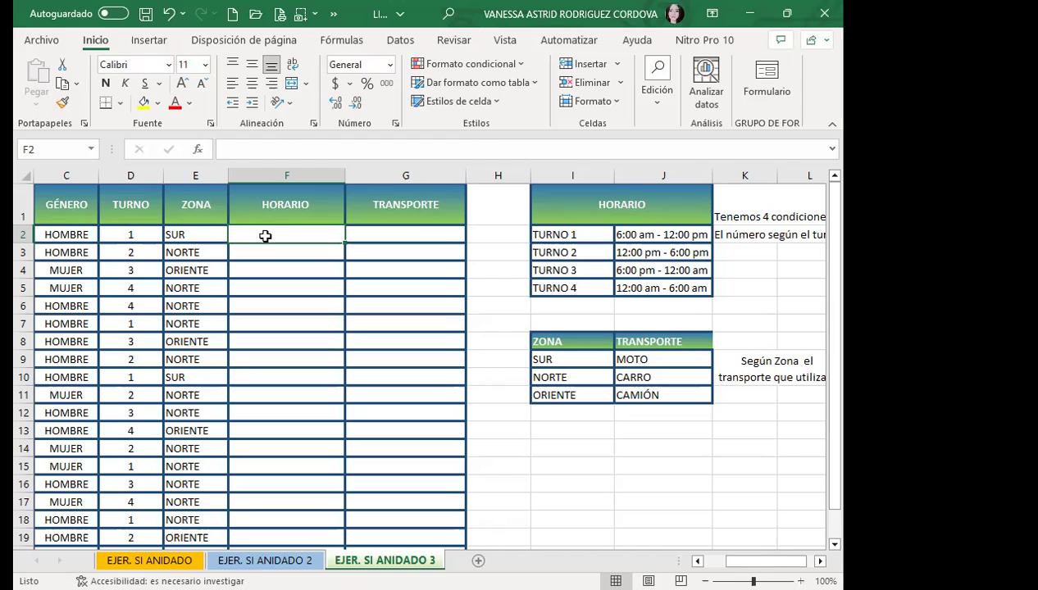
left_click(117, 237)
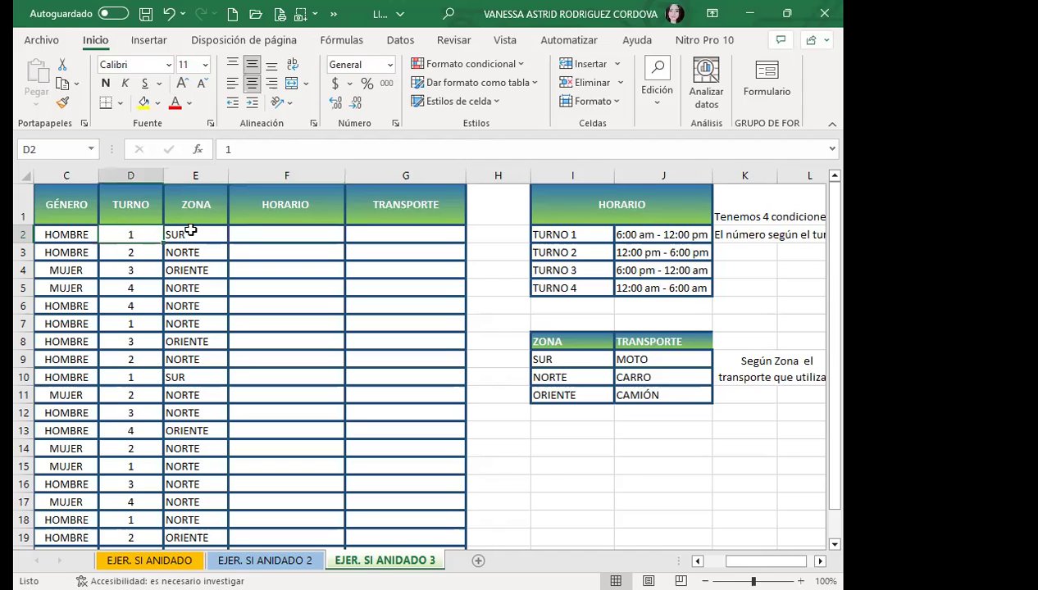
left_click(189, 229)
left_click(135, 234)
left_click(113, 252)
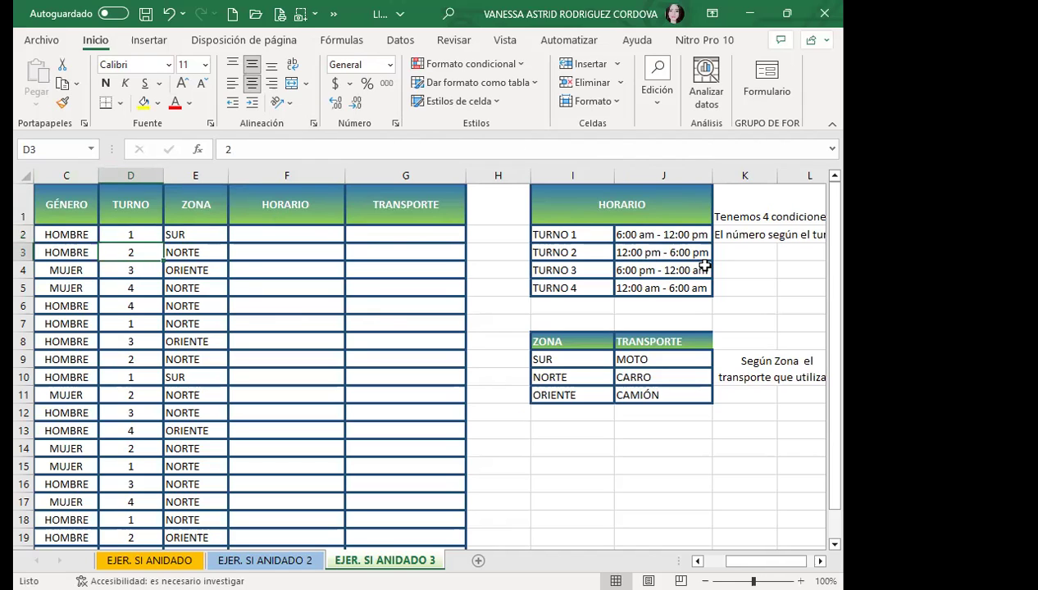
left_click(142, 270)
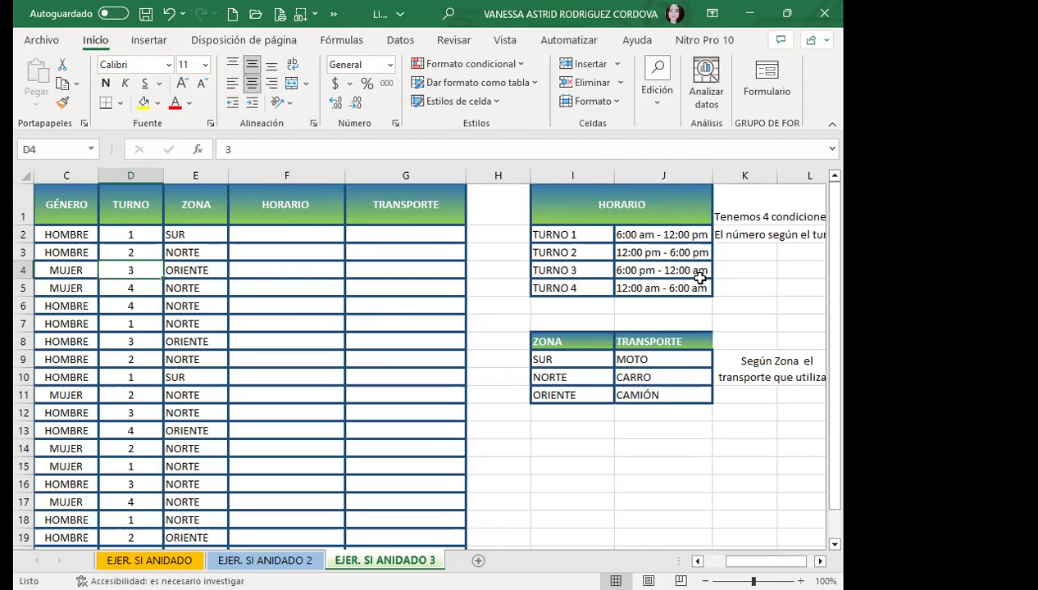
left_click(148, 290)
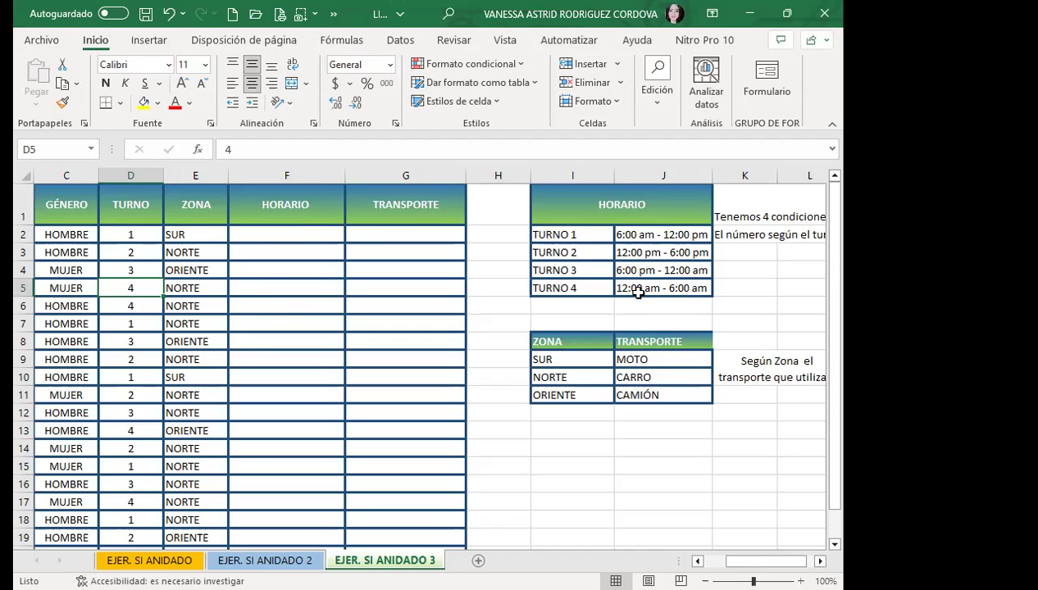
left_click(279, 239)
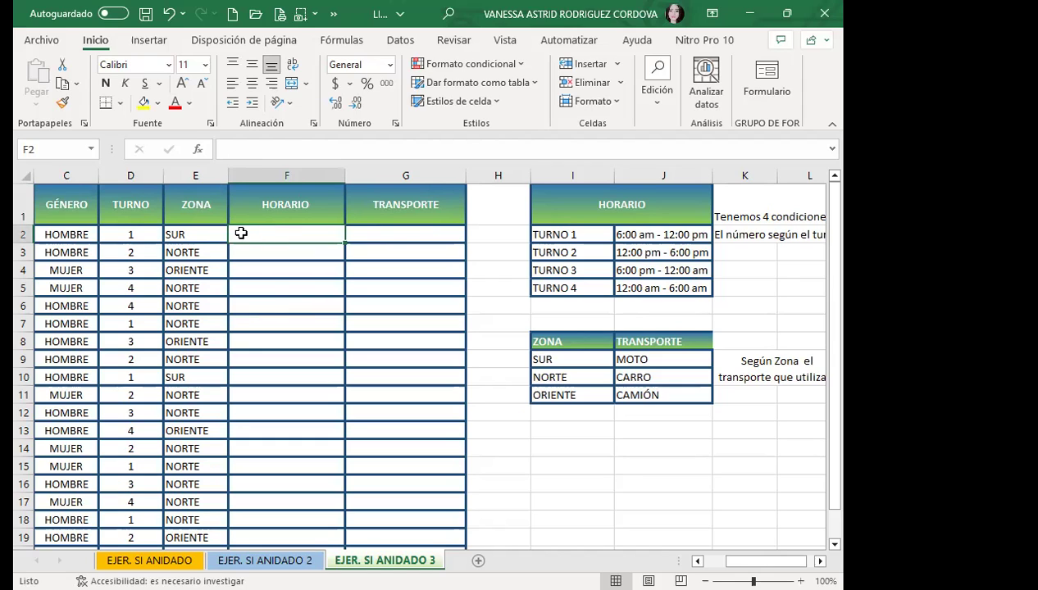
Enter =SI(D2=1; in F2 to test whether TURNO equals 1
type("=")
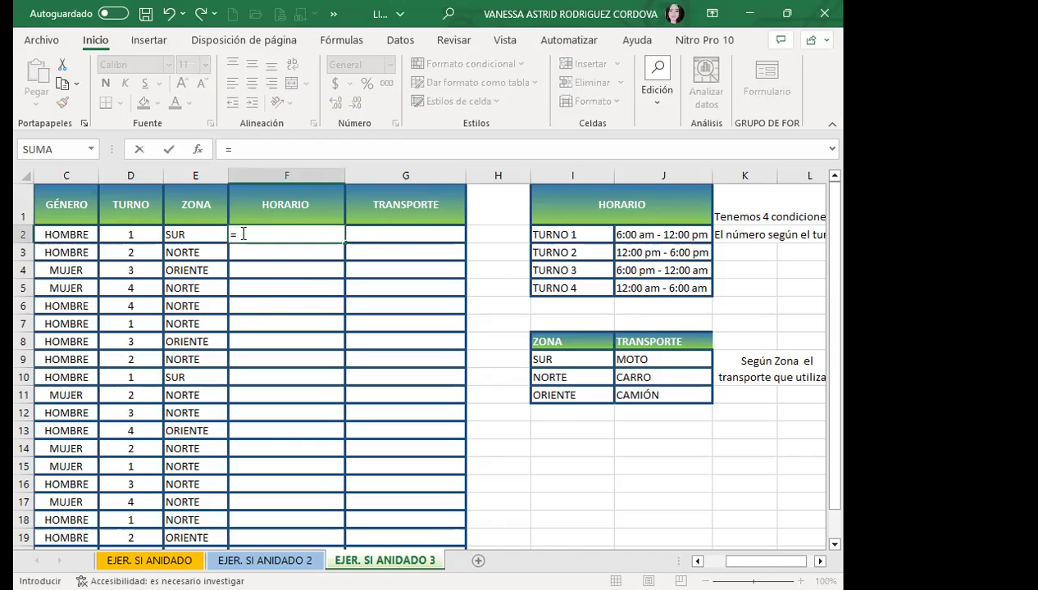
type("SI")
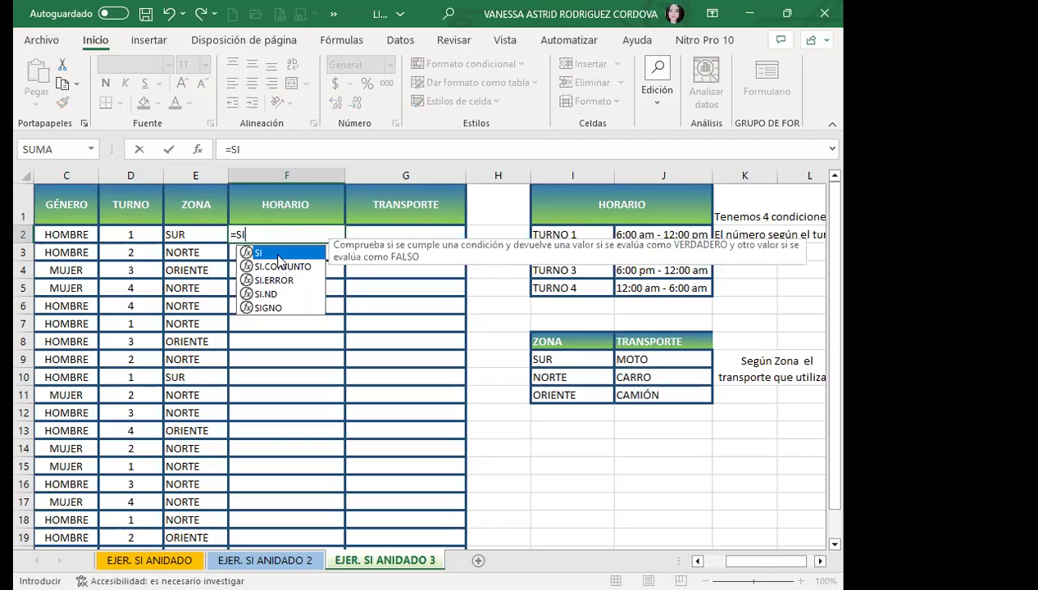
type("(")
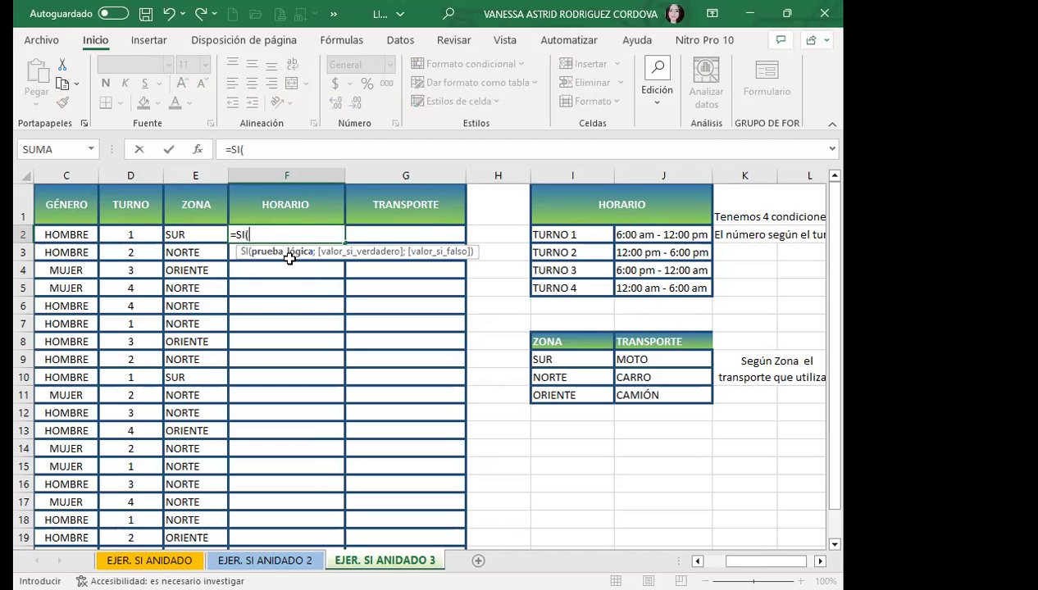
left_click(113, 232)
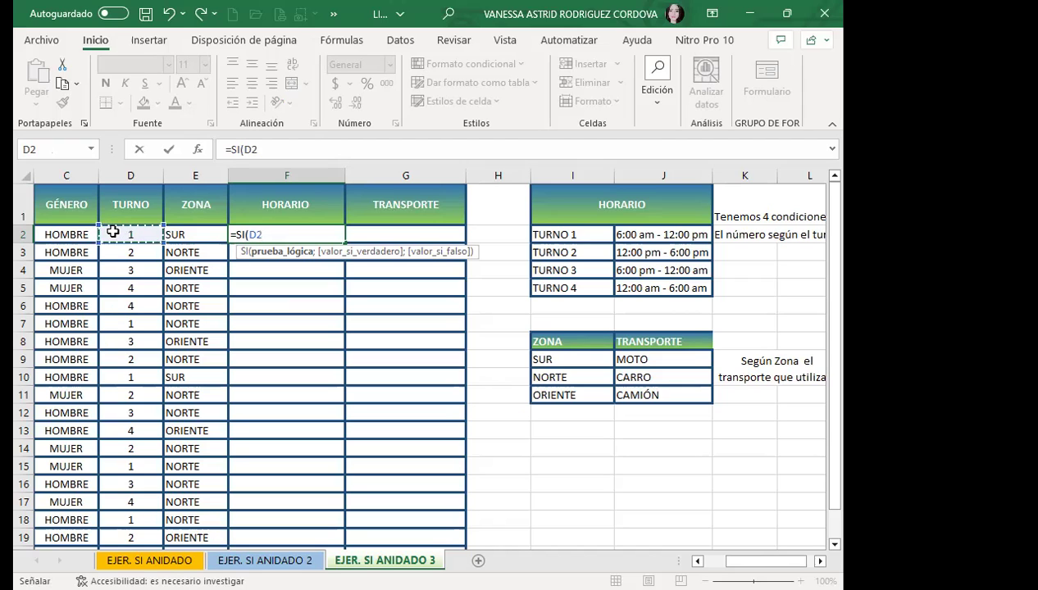
type("=")
type("1")
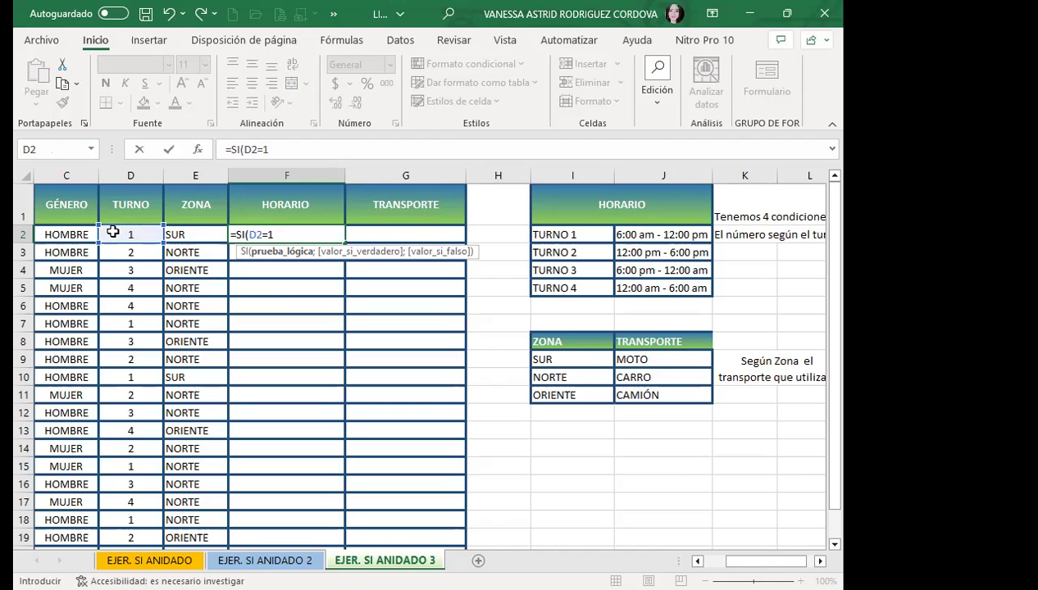
type(";")
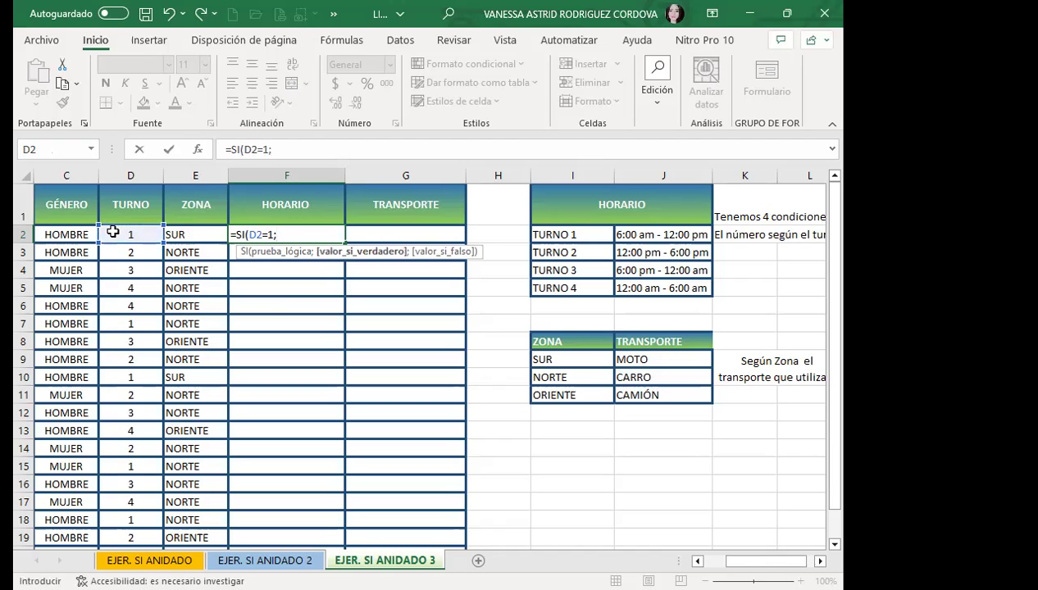
Make TURNO 1 return the absolute $J$2 time range, then begin a nested SI
left_click(640, 234)
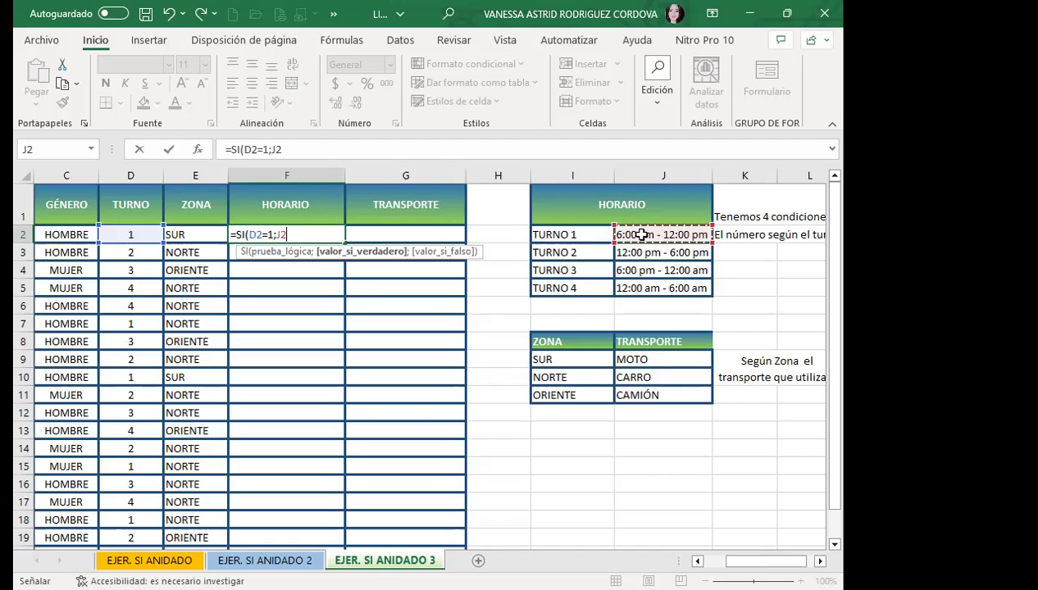
key("F4")
type("$J$2;")
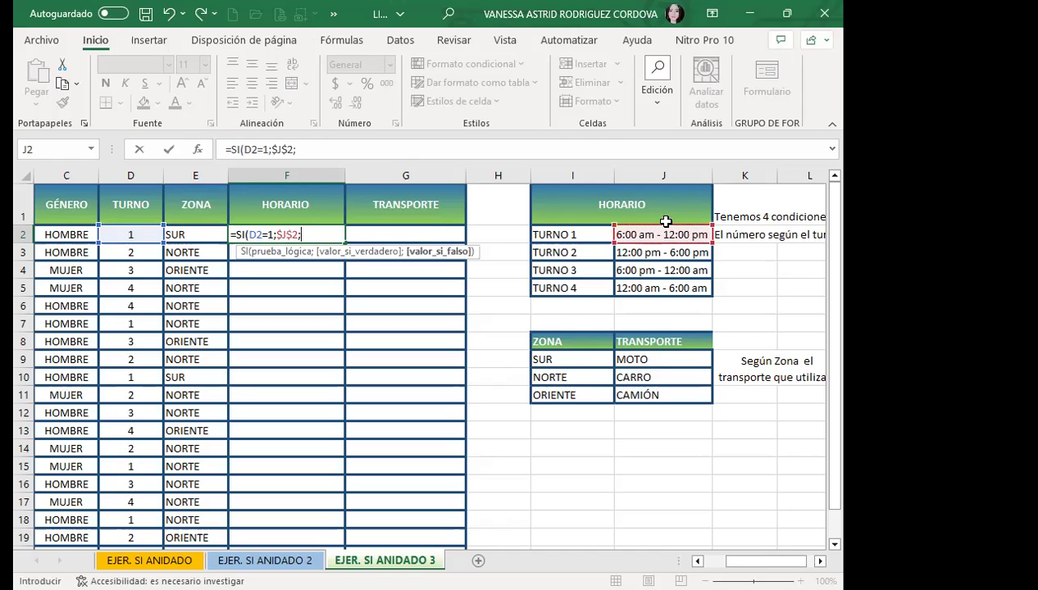
type("S")
type("I")
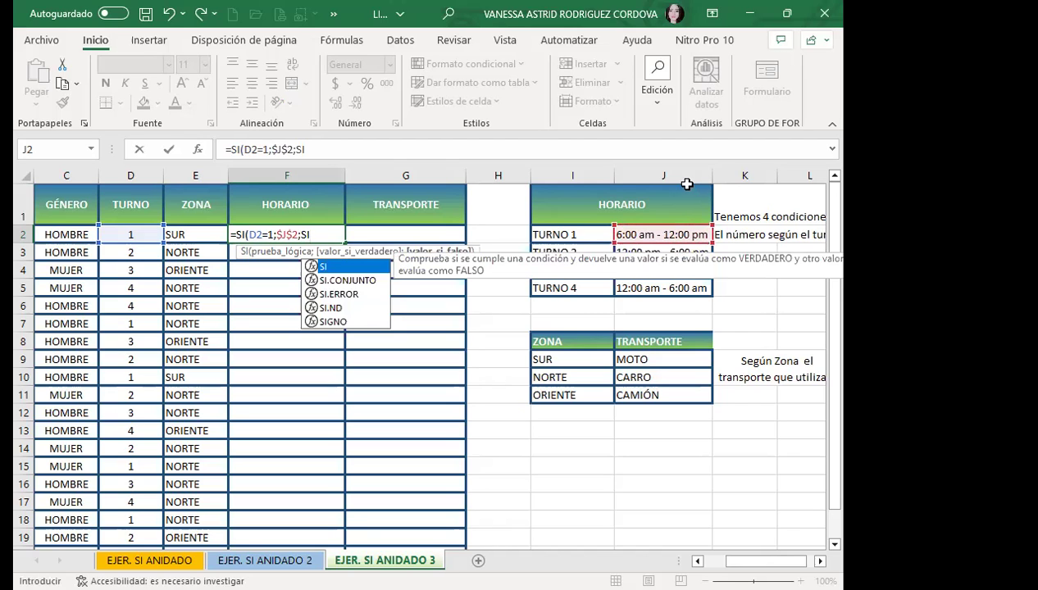
type("(")
Add the test D2=2 returning $J$3, then open a third nested SI
left_click(140, 232)
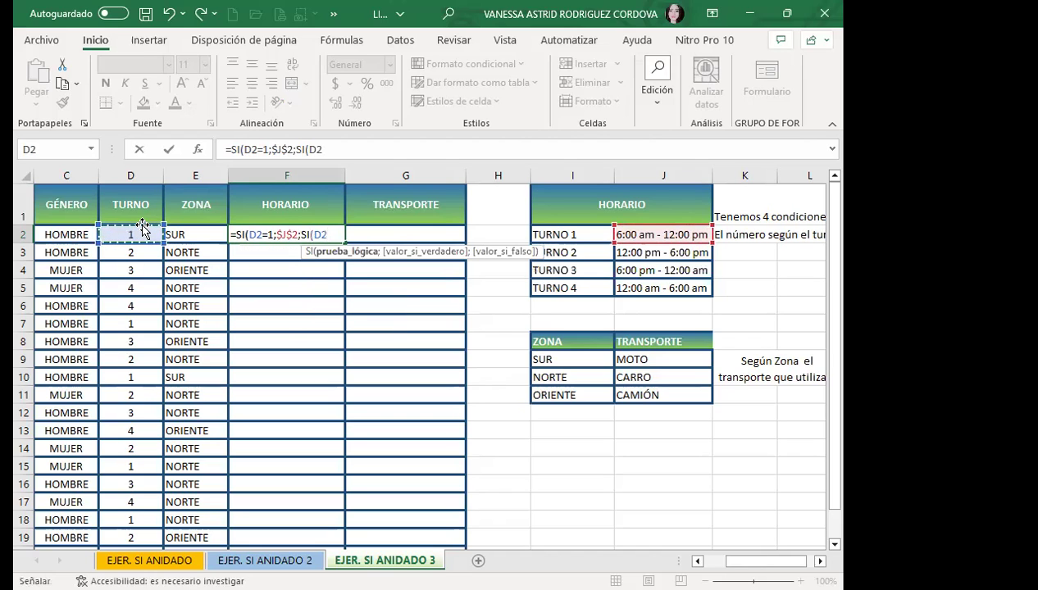
type("=")
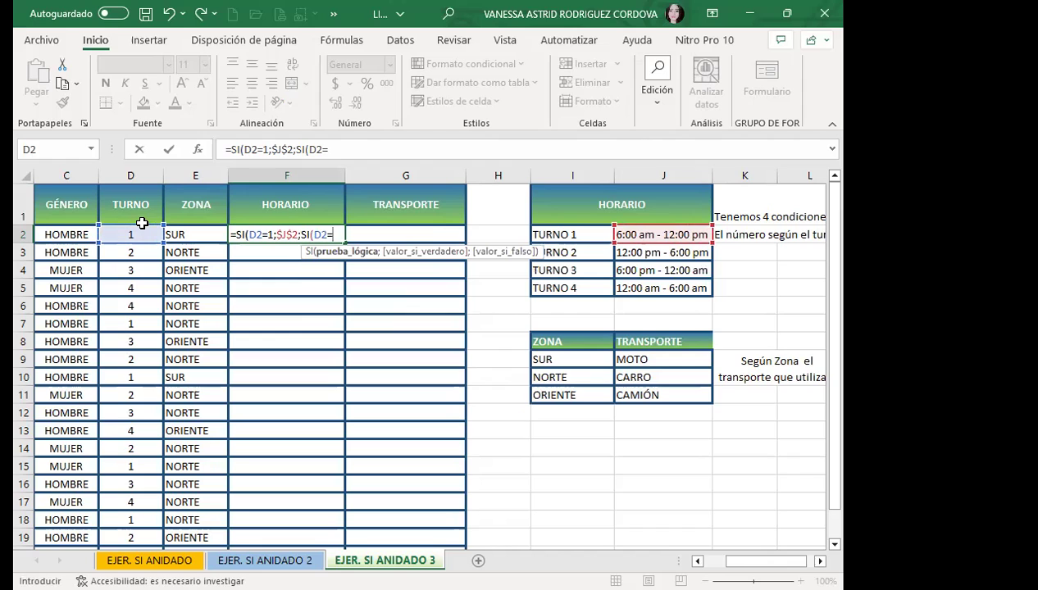
type("2")
type(";")
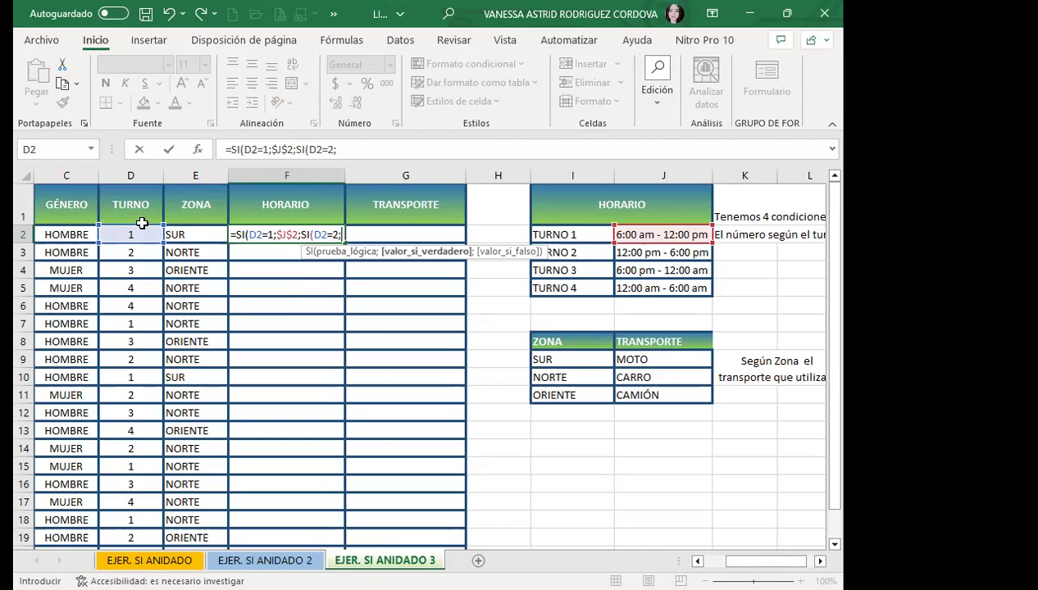
left_click(650, 252)
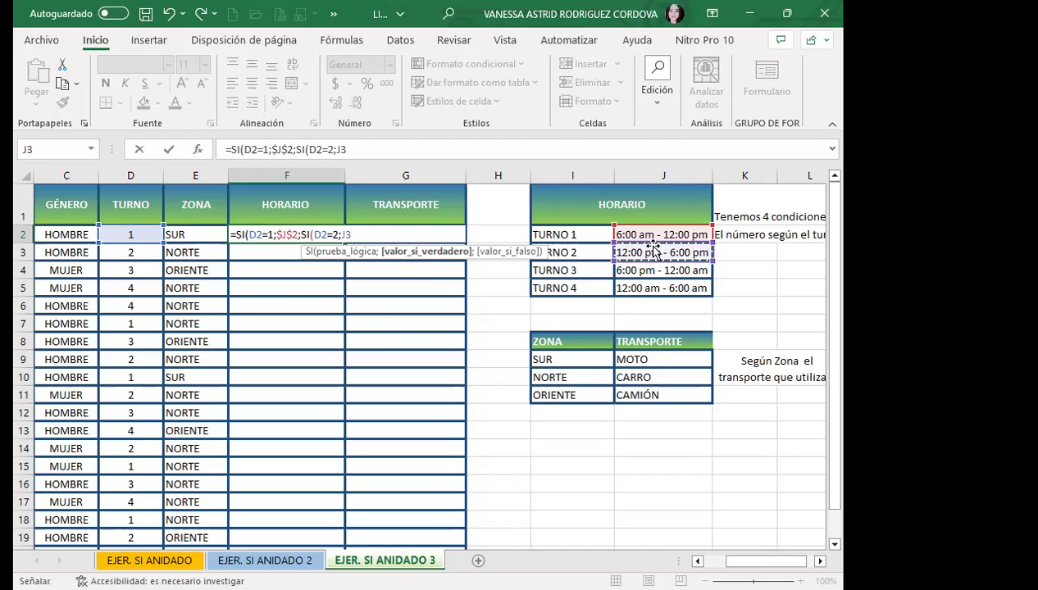
key("F4")
type("$J$3;")
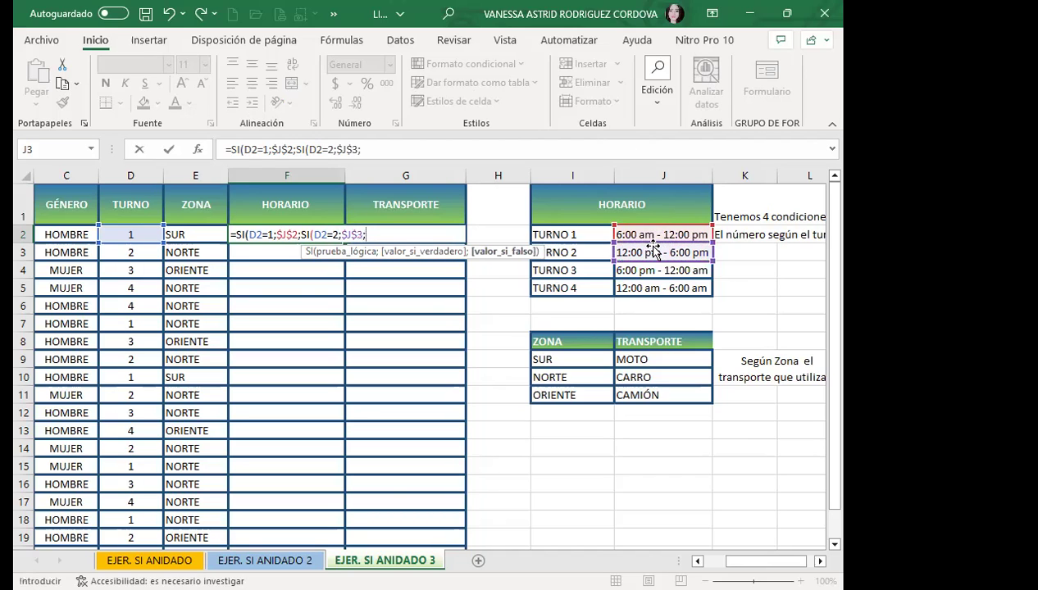
type("SI")
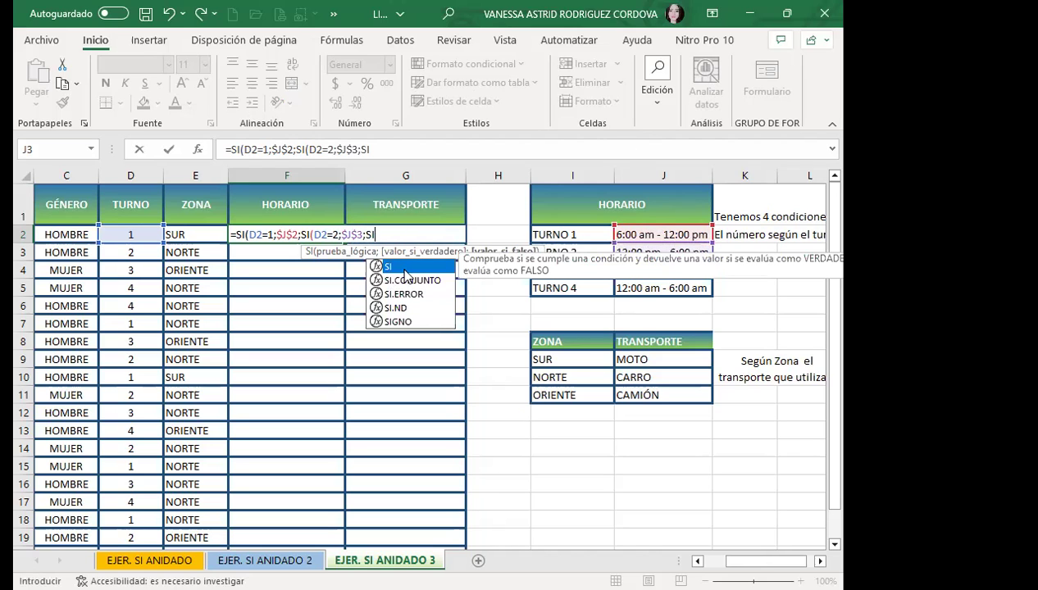
type("(")
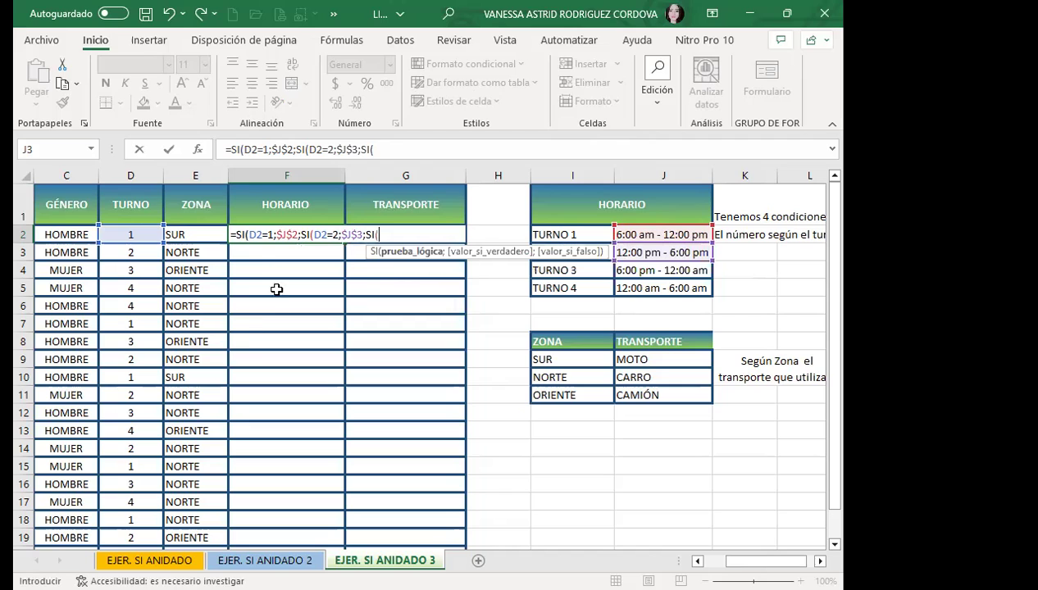
Add the condition D2=3 returning the absolute $J$4 range (6:00 pm - 12:00 am)
left_click(122, 235)
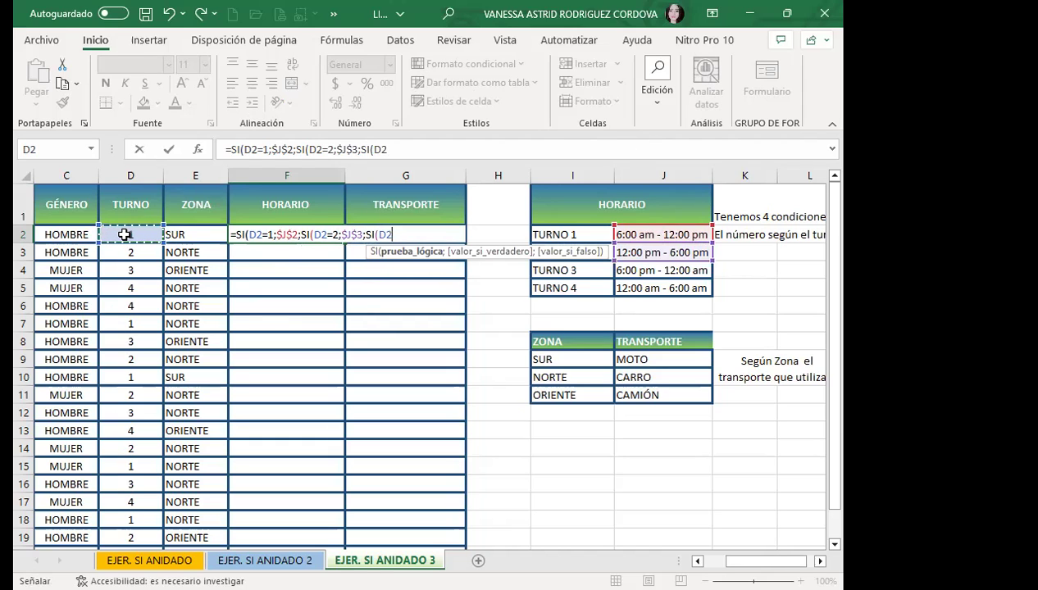
type("=")
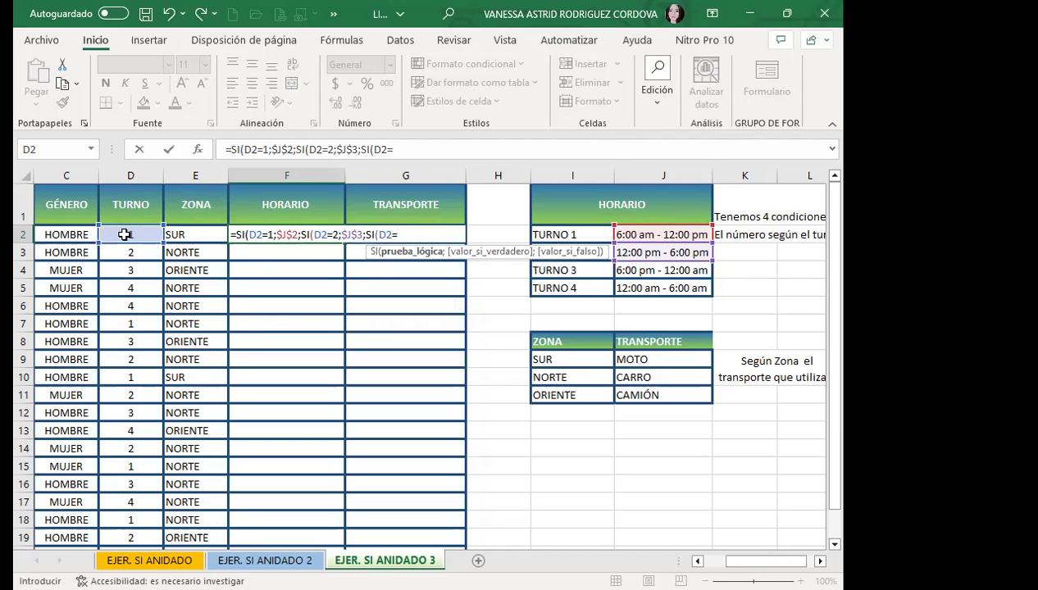
type("3")
type(";")
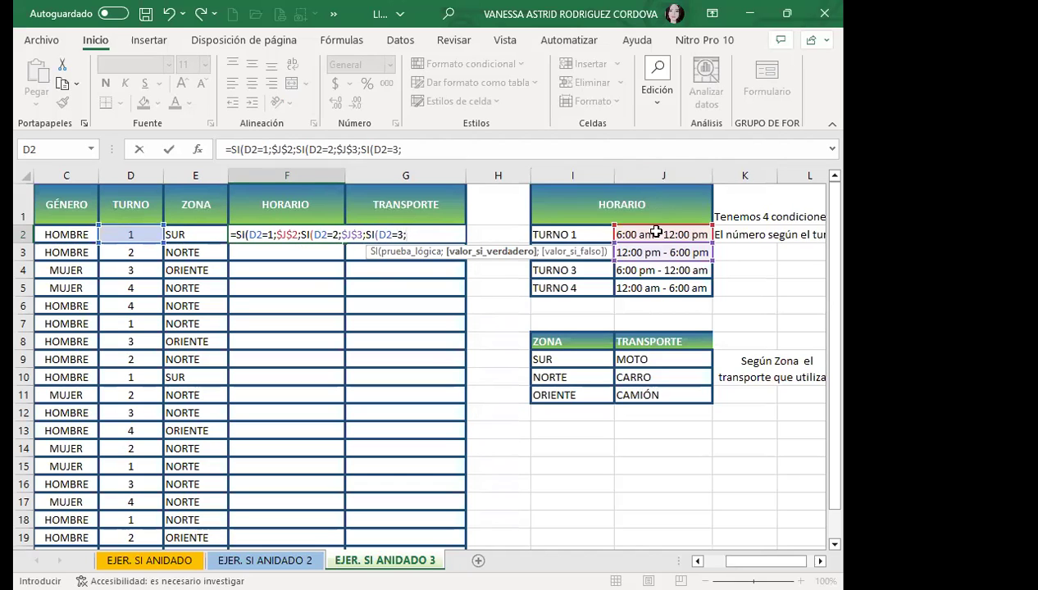
left_click(649, 265)
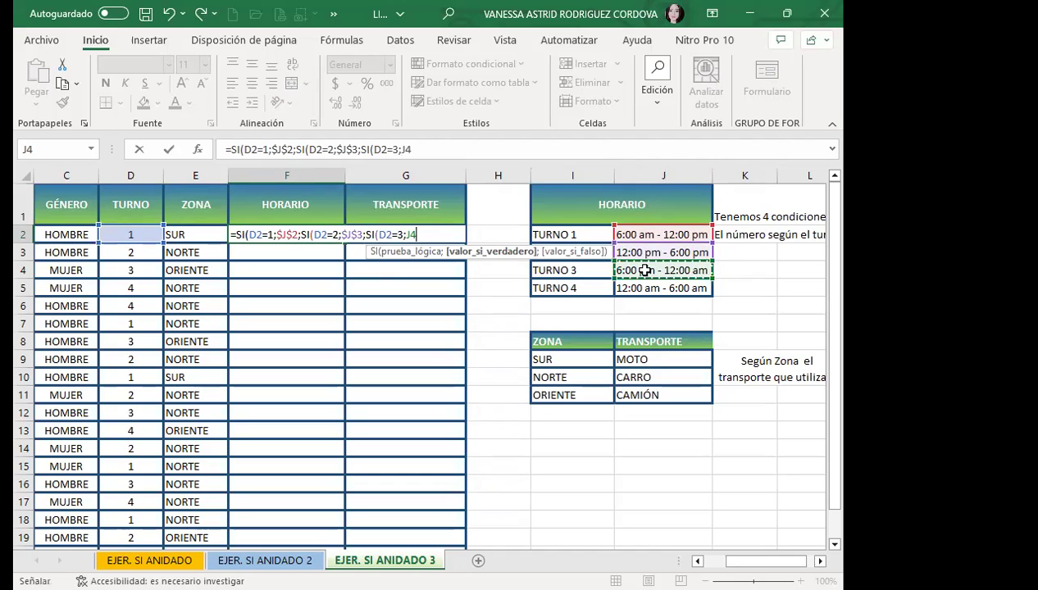
key("F4")
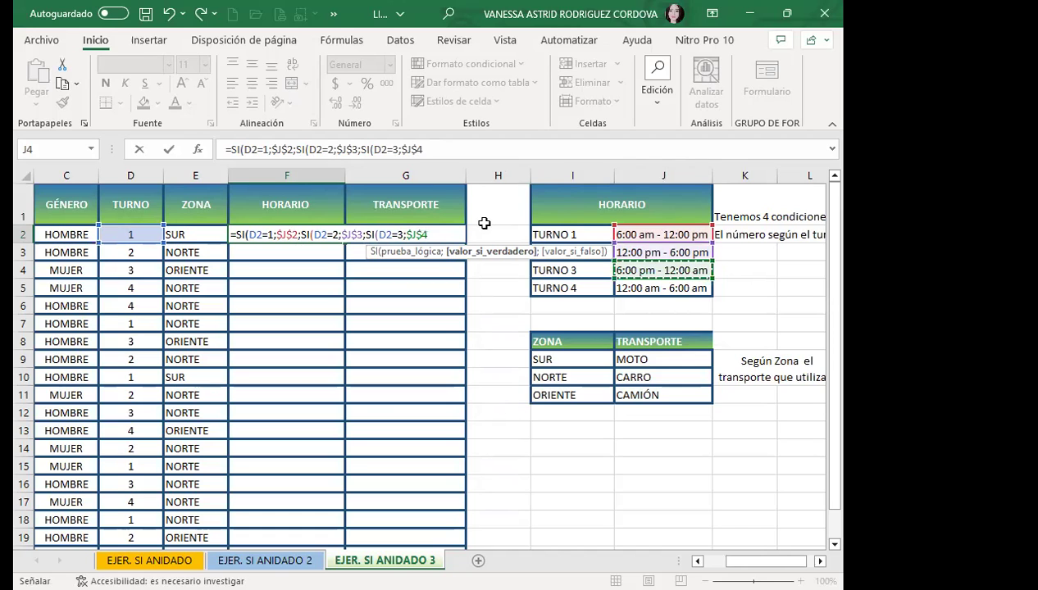
type(";")
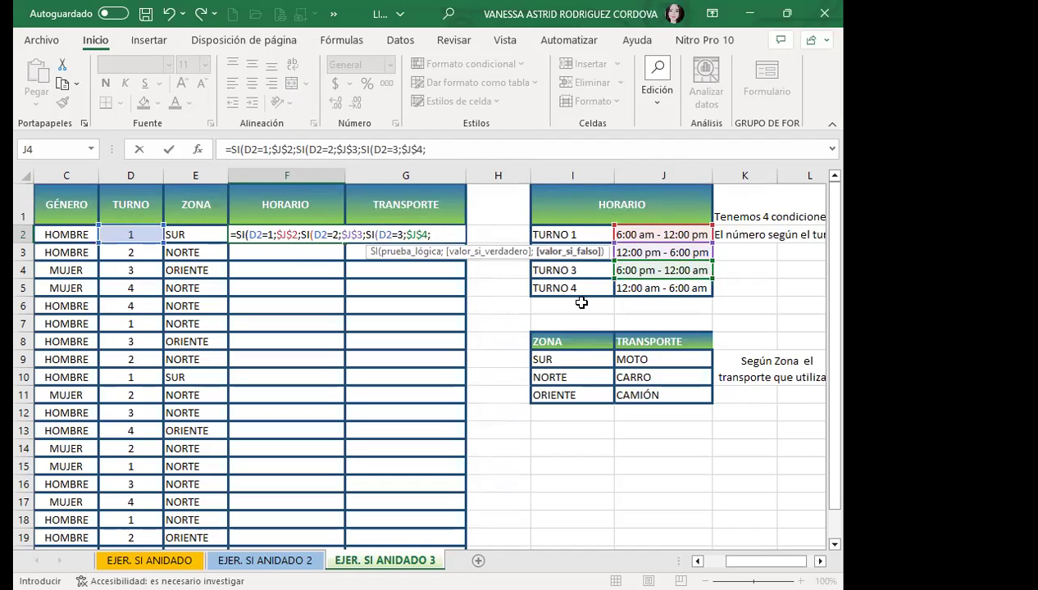
End the F2 formula with $J$5 as the TURNO 4 fallback and close the parentheses
left_click(668, 290)
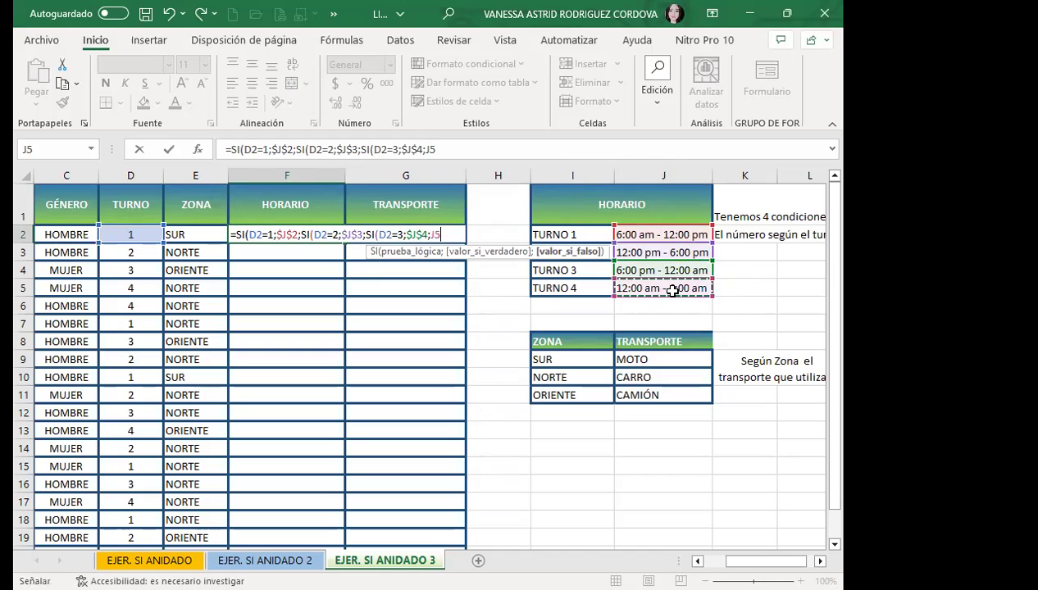
key("F4")
type(")")
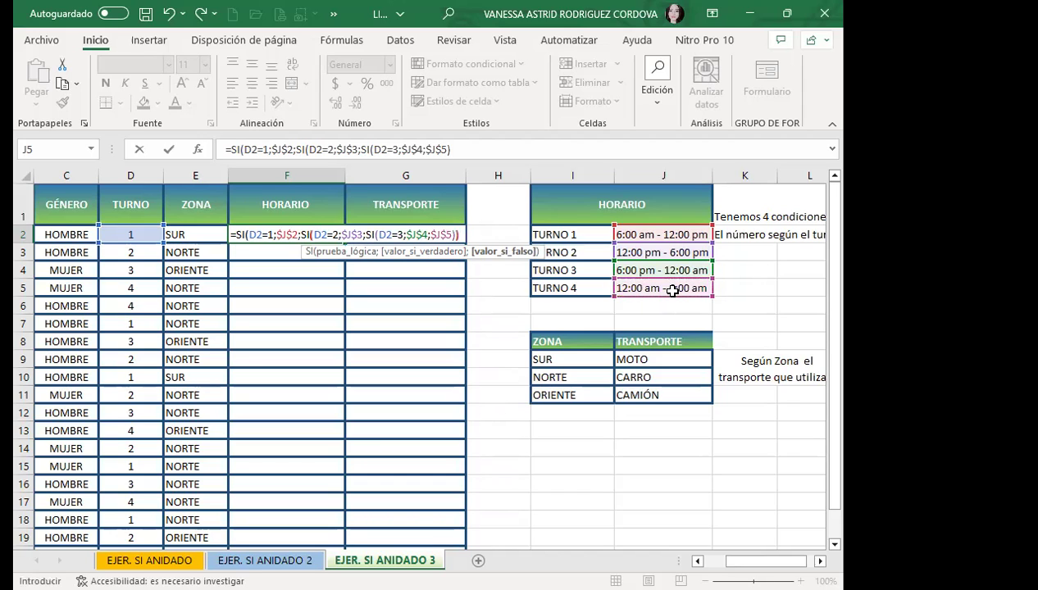
type(")")
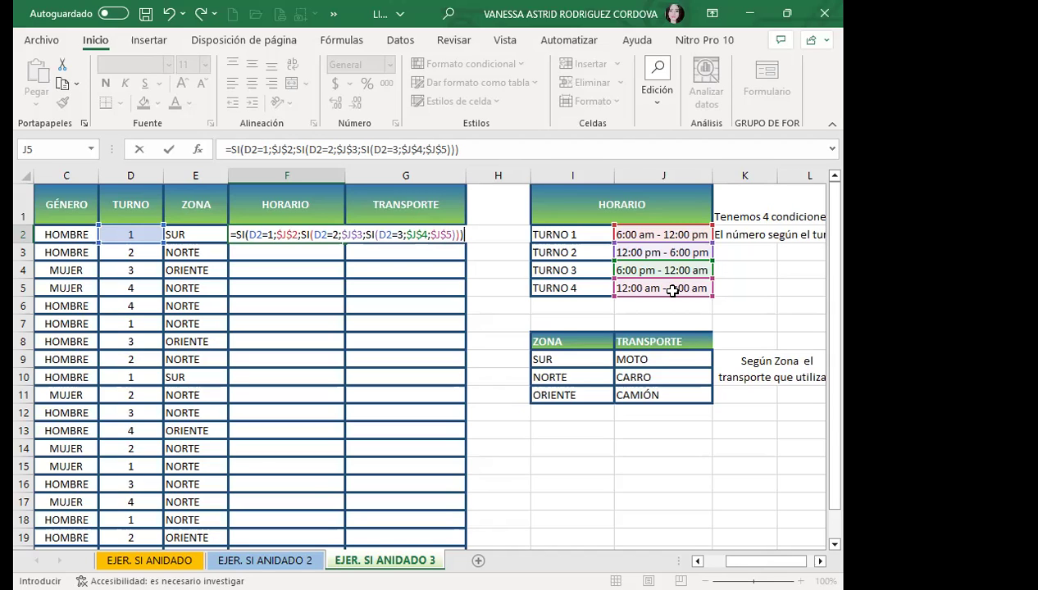
Confirm the F2 formula, fill it down the HORARIO column, and check it in F6
key("Return")
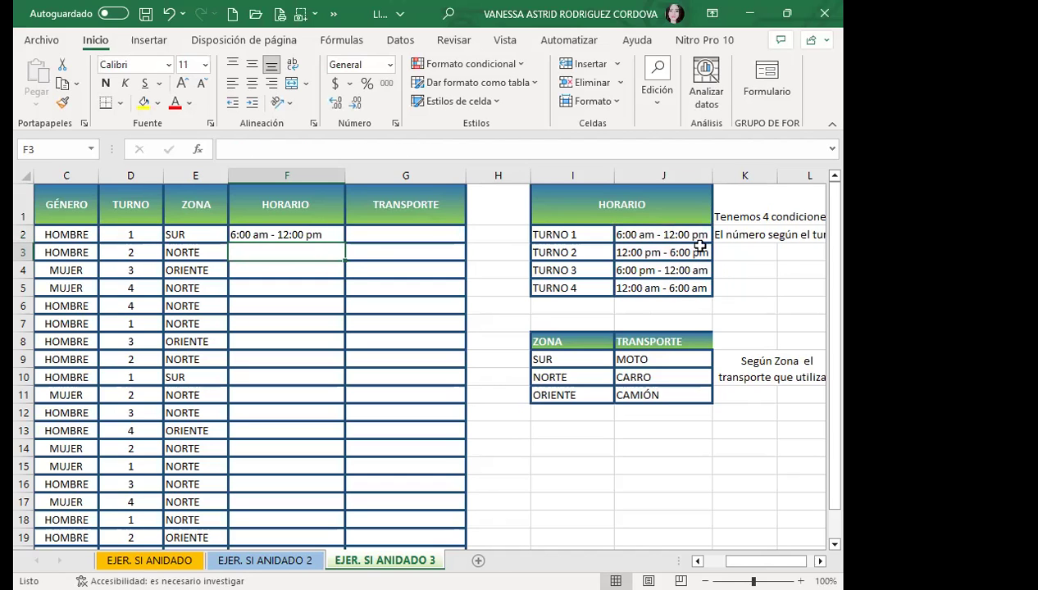
left_click(306, 236)
double_click(343, 242)
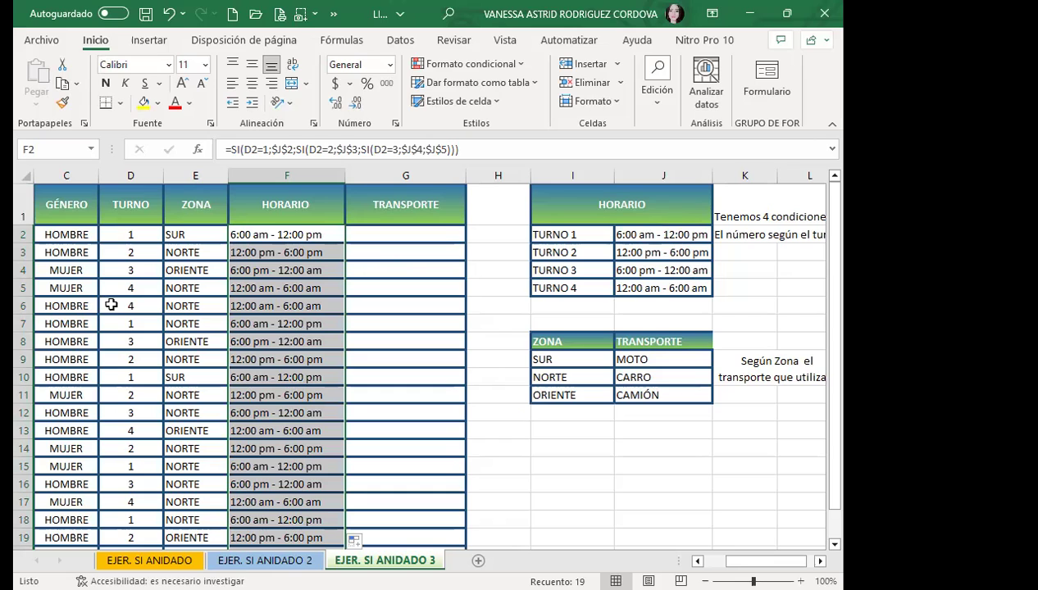
left_click(249, 302)
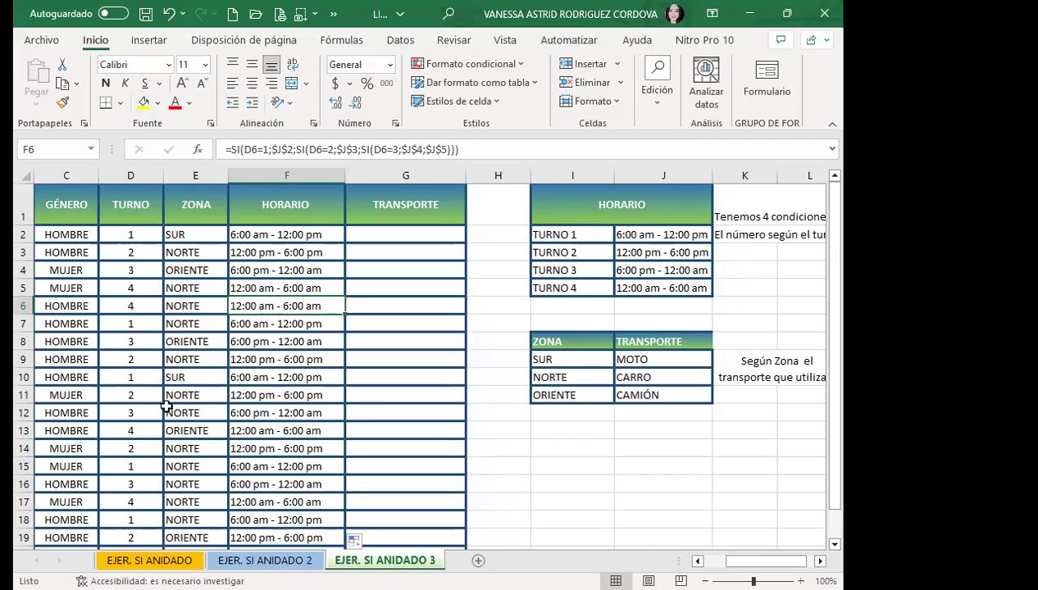
scroll(169, 405, "down", 1)
scroll(20, 399, "down", 1)
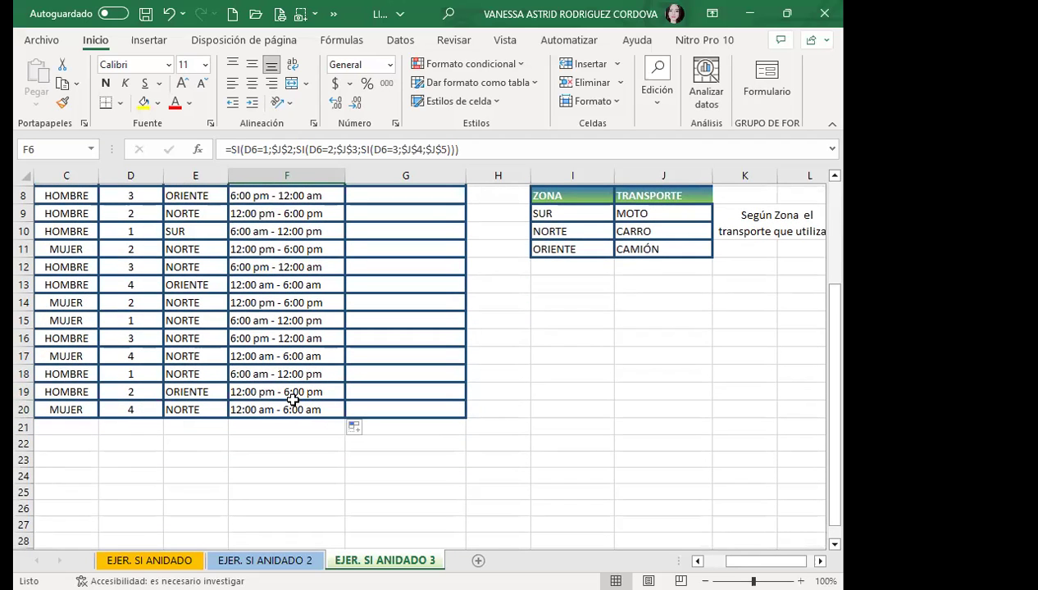
left_click_drag(779, 561, 757, 560)
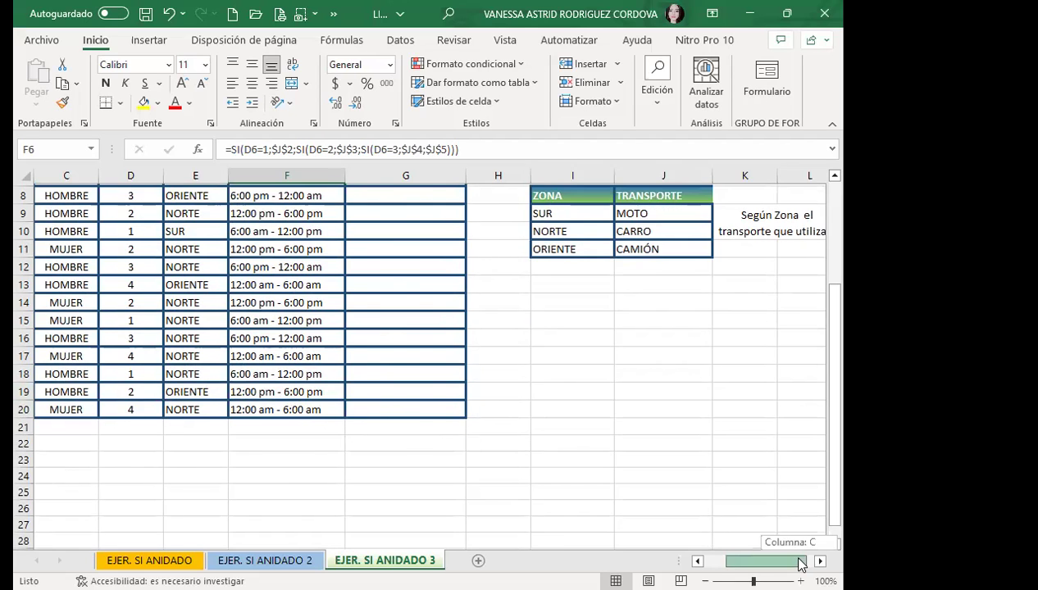
scroll(172, 410, "up", 3)
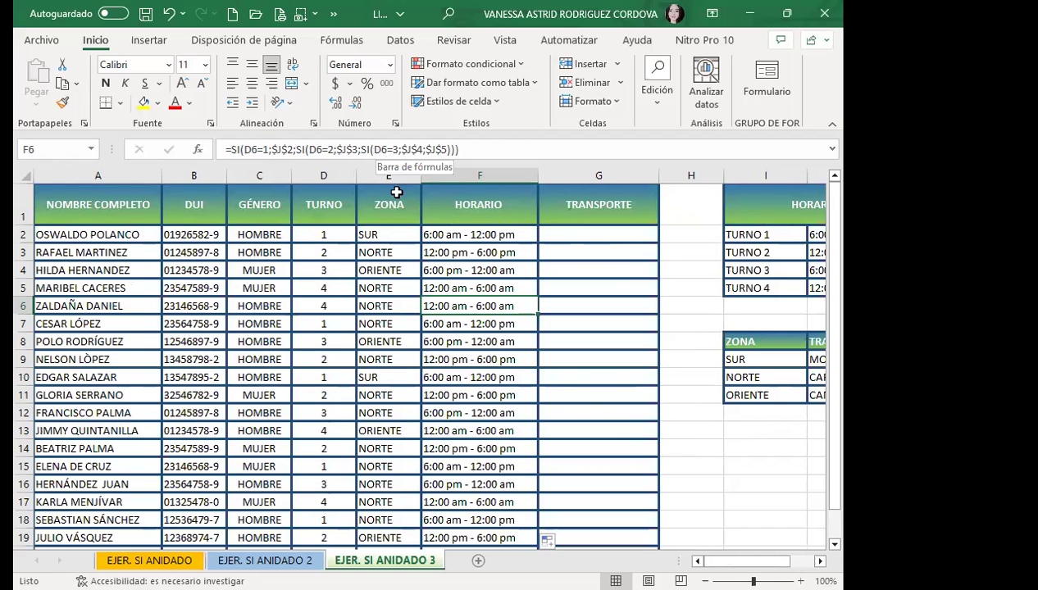
left_click_drag(742, 560, 763, 561)
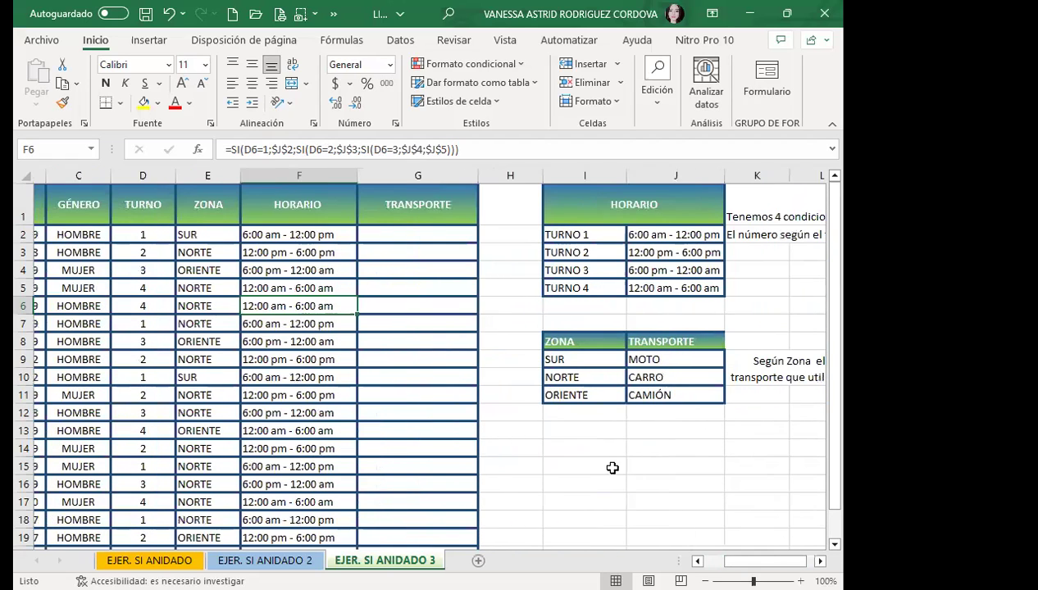
left_click(281, 235)
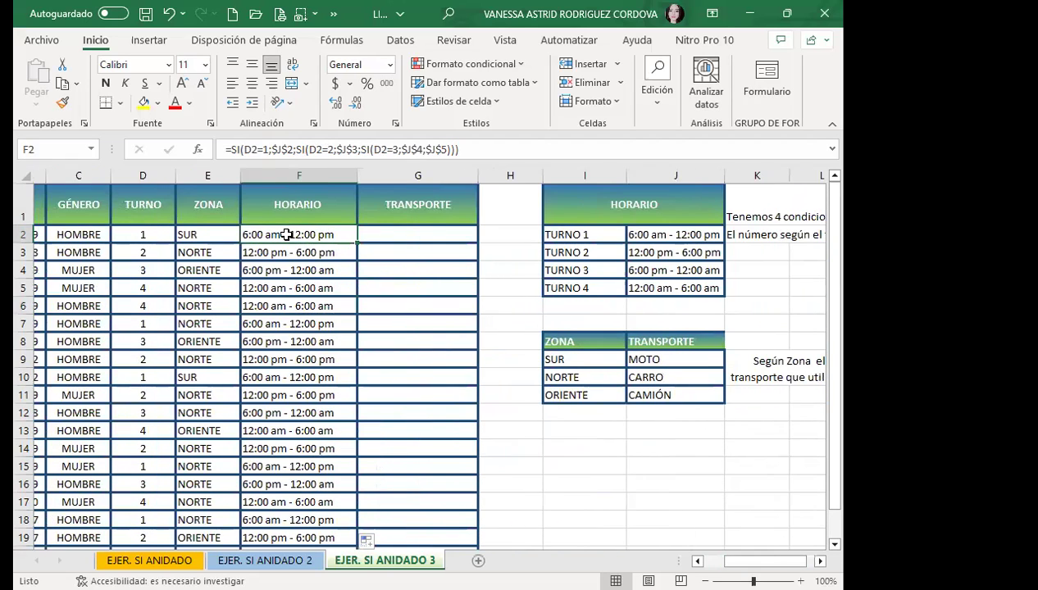
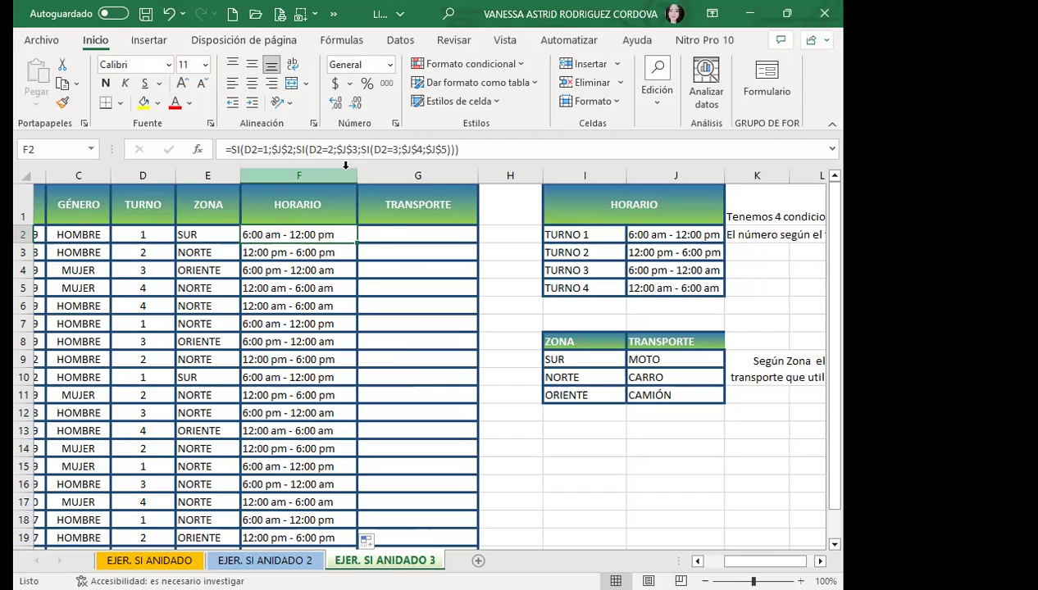
Select cell G2, the first empty TRANSPORTE cell
left_click(385, 235)
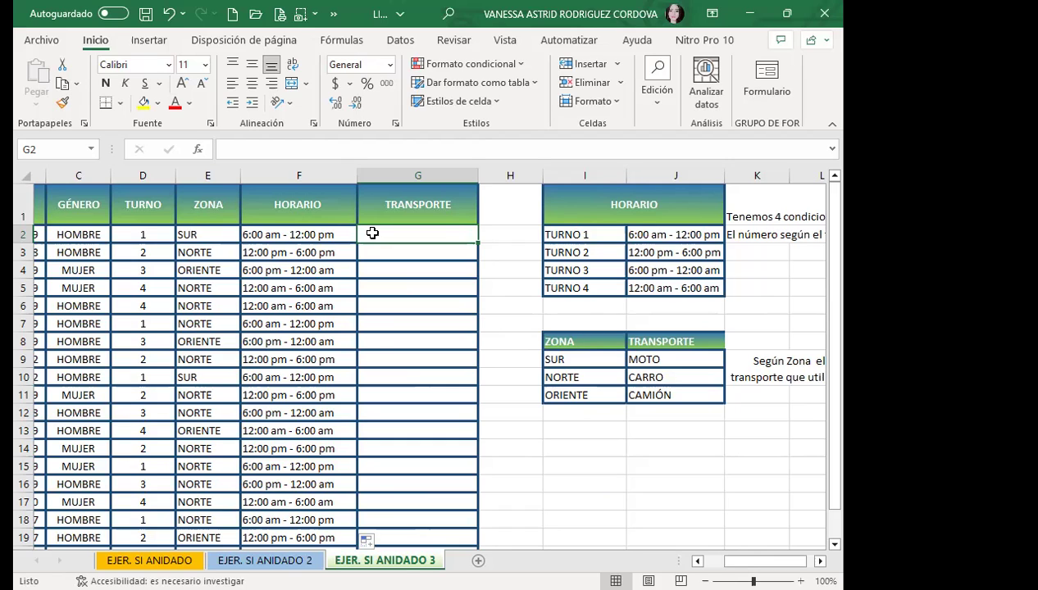
Begin G2's formula as =SI(E2=$I$9;$J$9; so SUR returns MOTO
type("=SI")
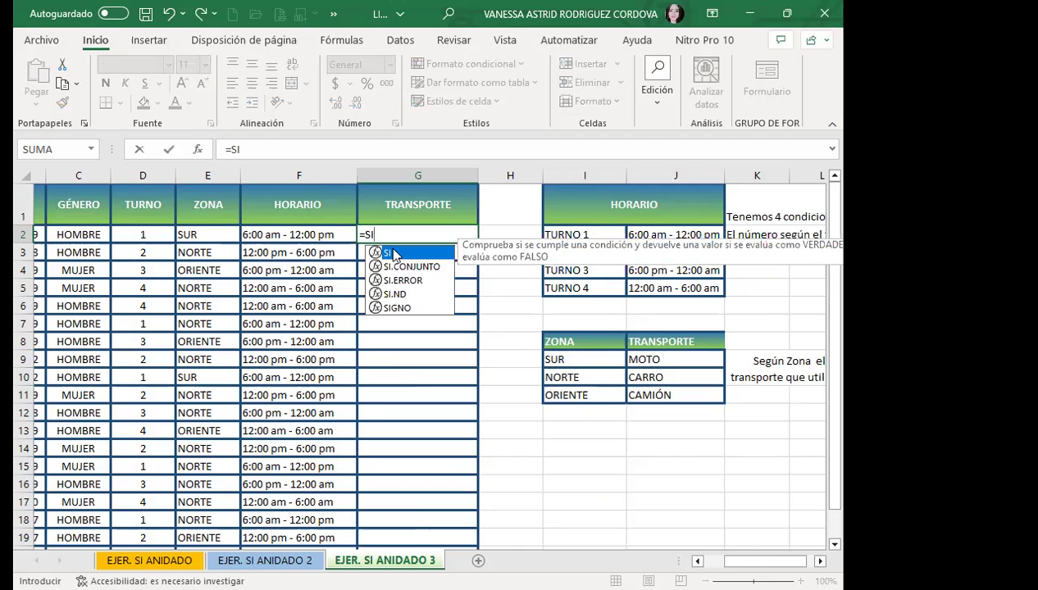
type("(")
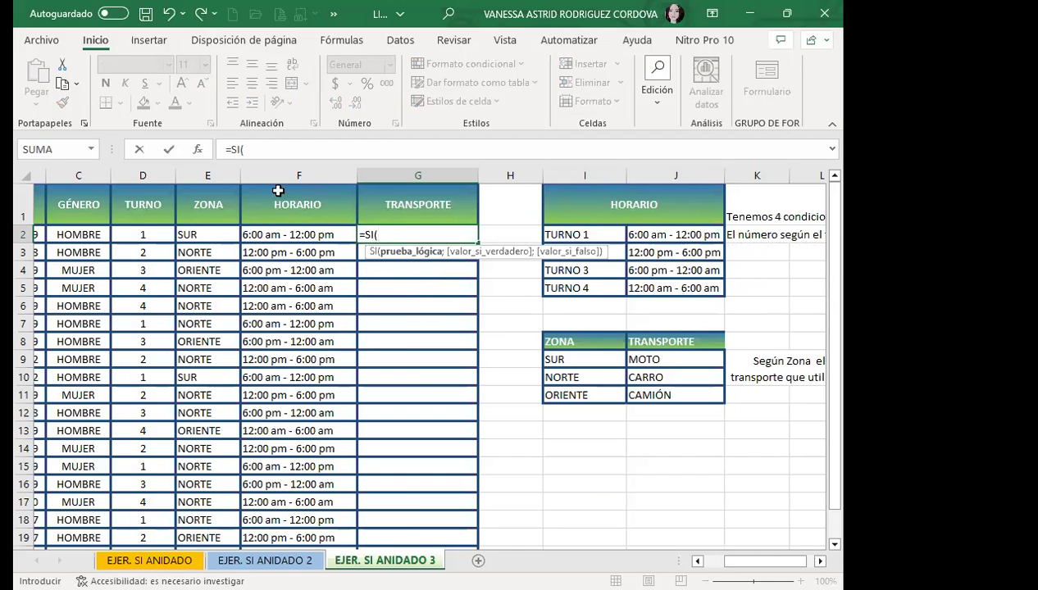
left_click(203, 234)
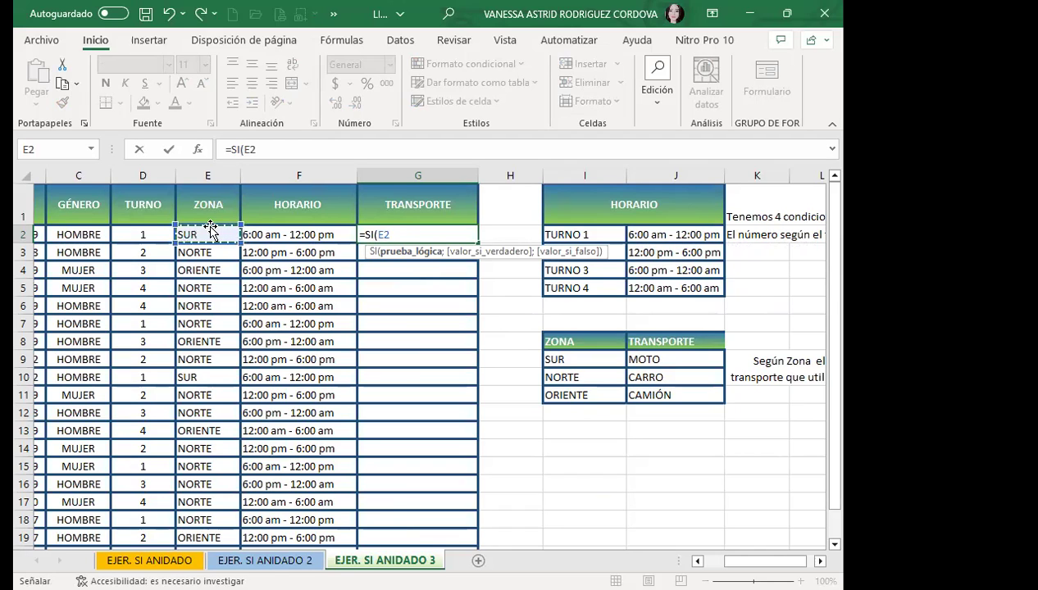
type("=")
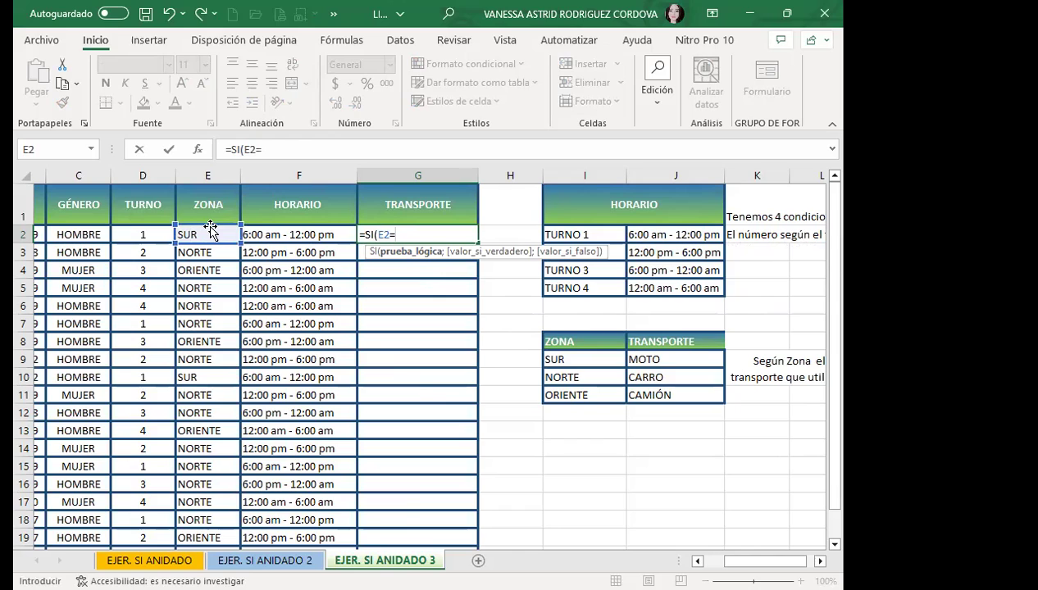
left_click(585, 360)
key("F4")
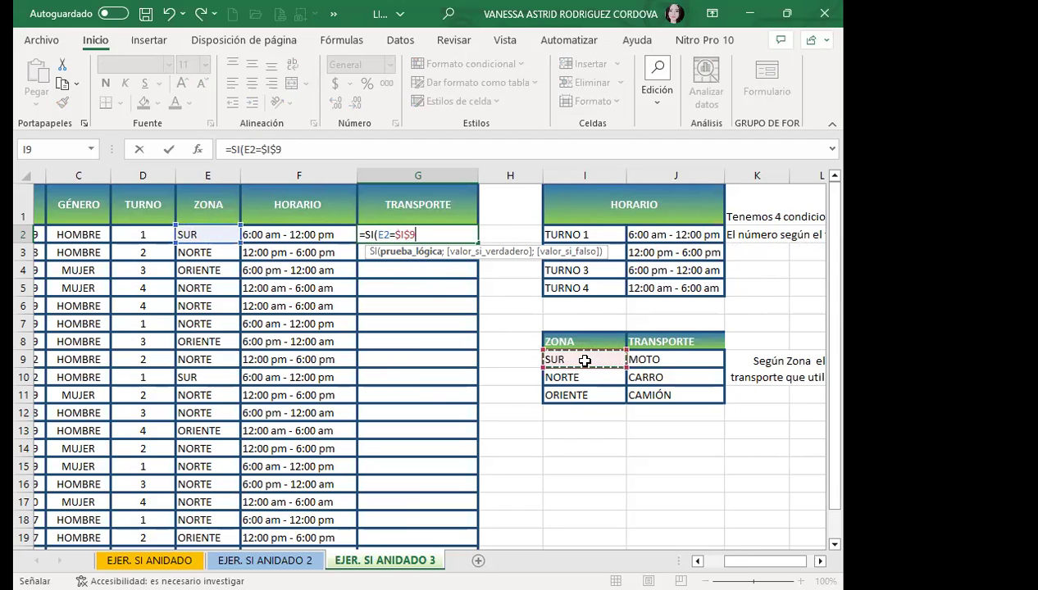
type(";")
left_click(698, 361)
key("F4")
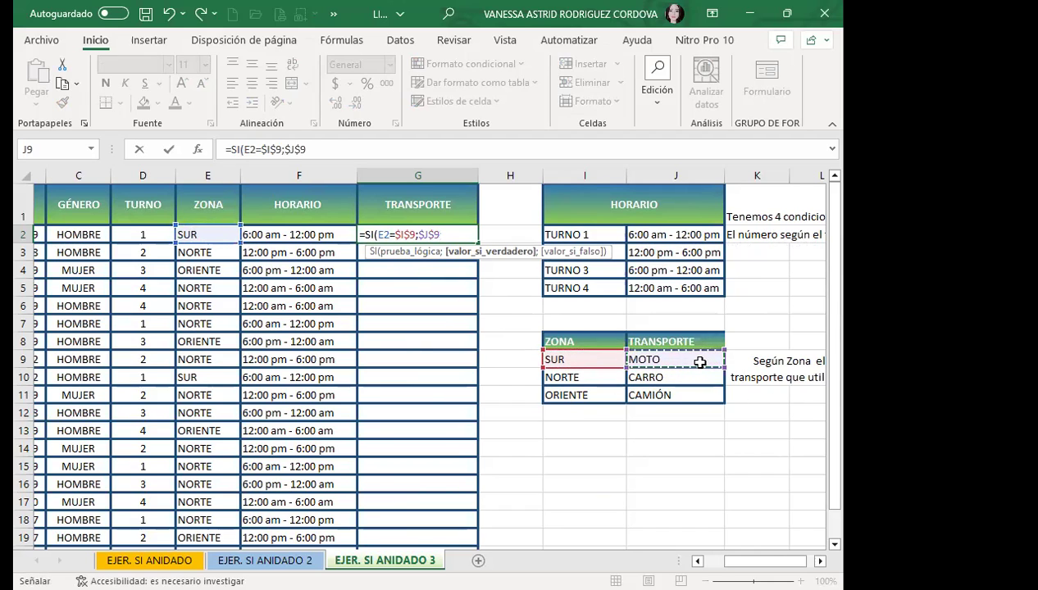
Add the nested SI(E2=$I$10;J10;J11 so NORTE returns CARRO, otherwise CAMIÓN
type(";SI")
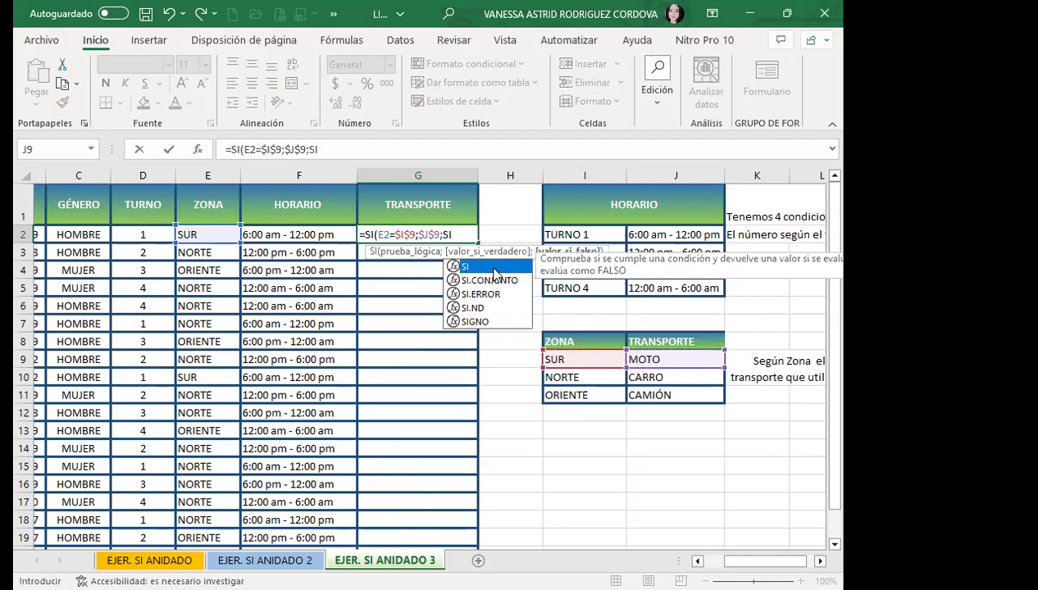
type("(")
left_click(207, 234)
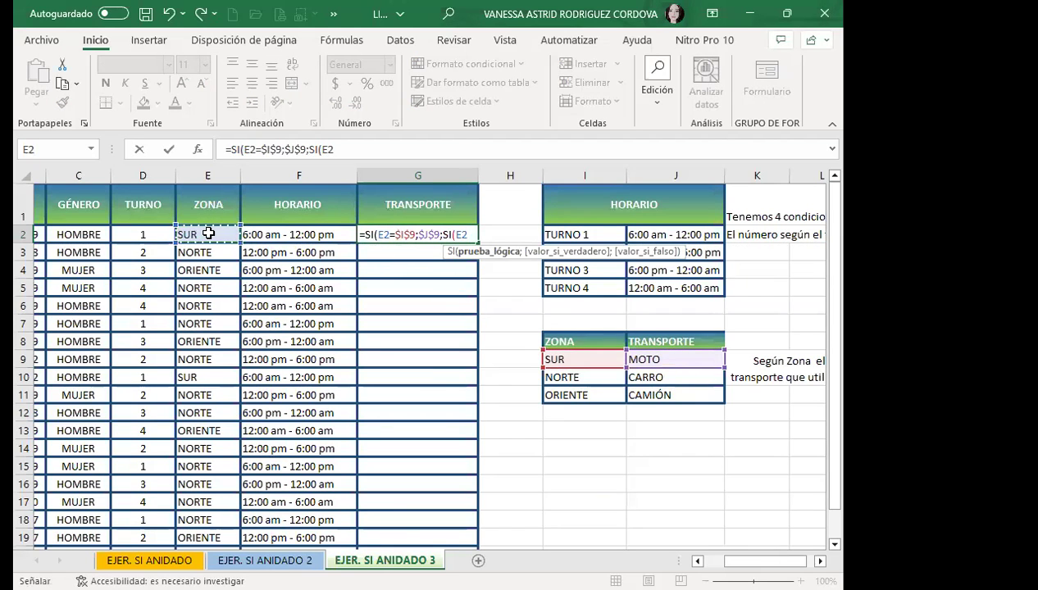
type("=")
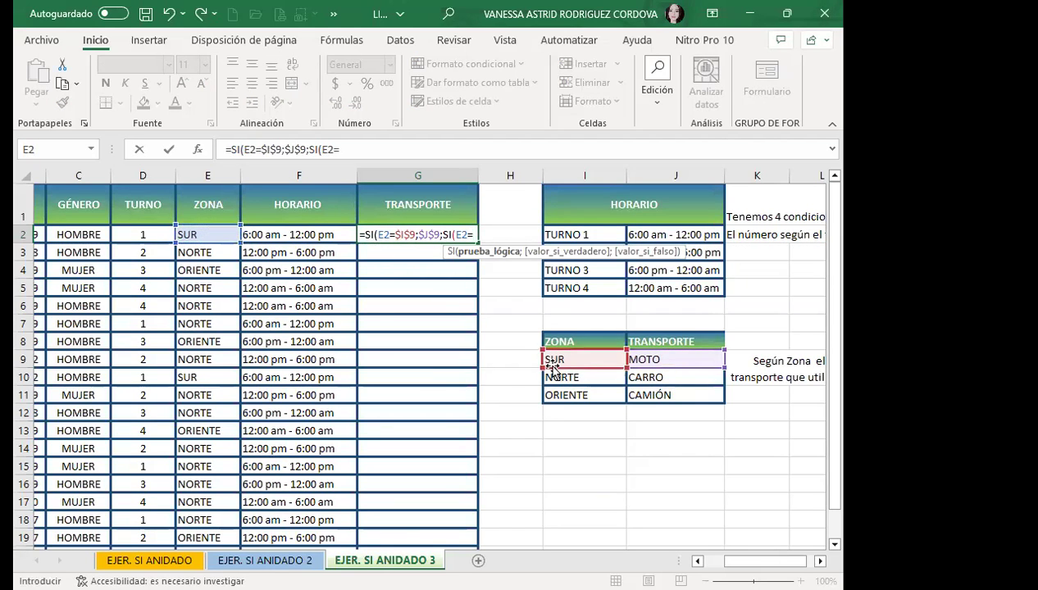
left_click(557, 377)
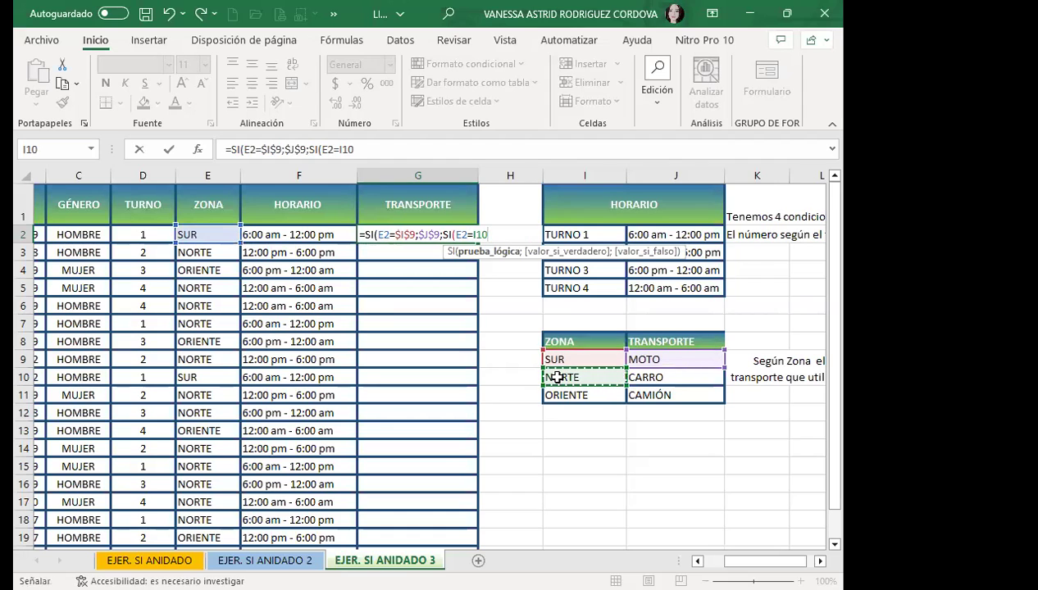
key("F4")
type("$I$10;")
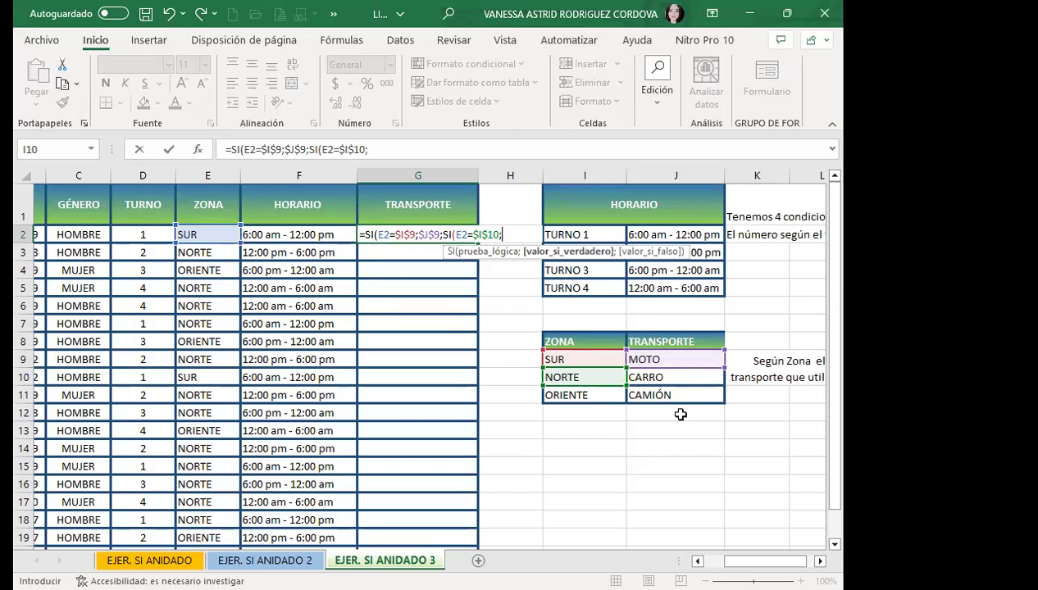
left_click(674, 377)
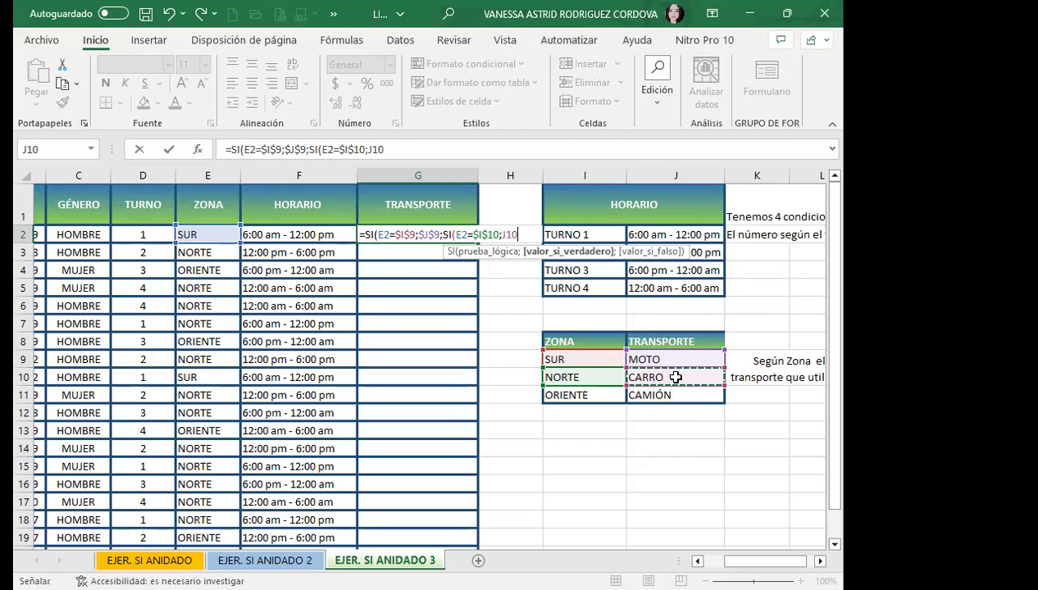
type(";")
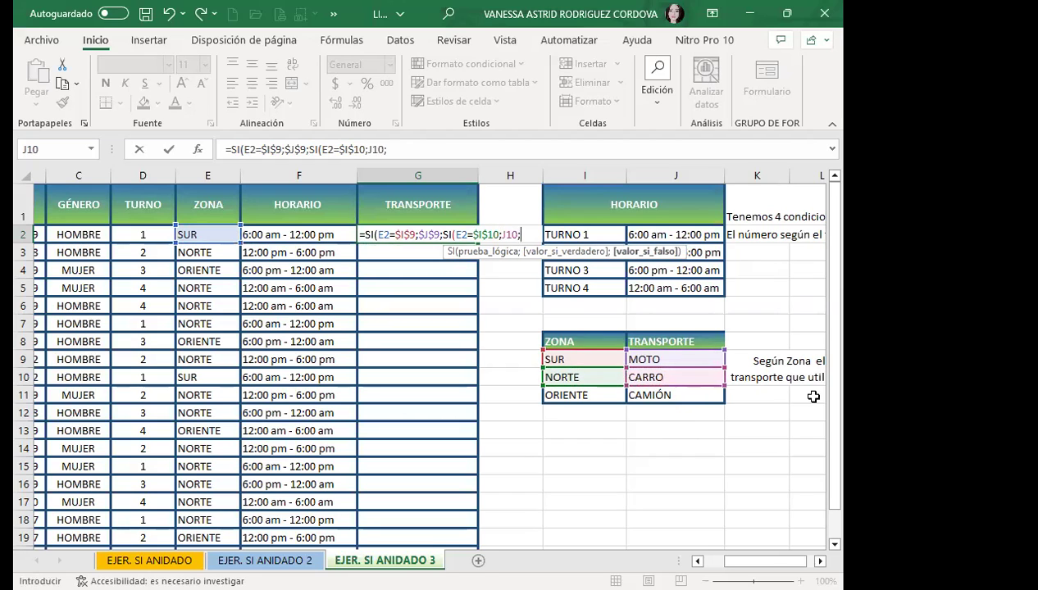
left_click(691, 394)
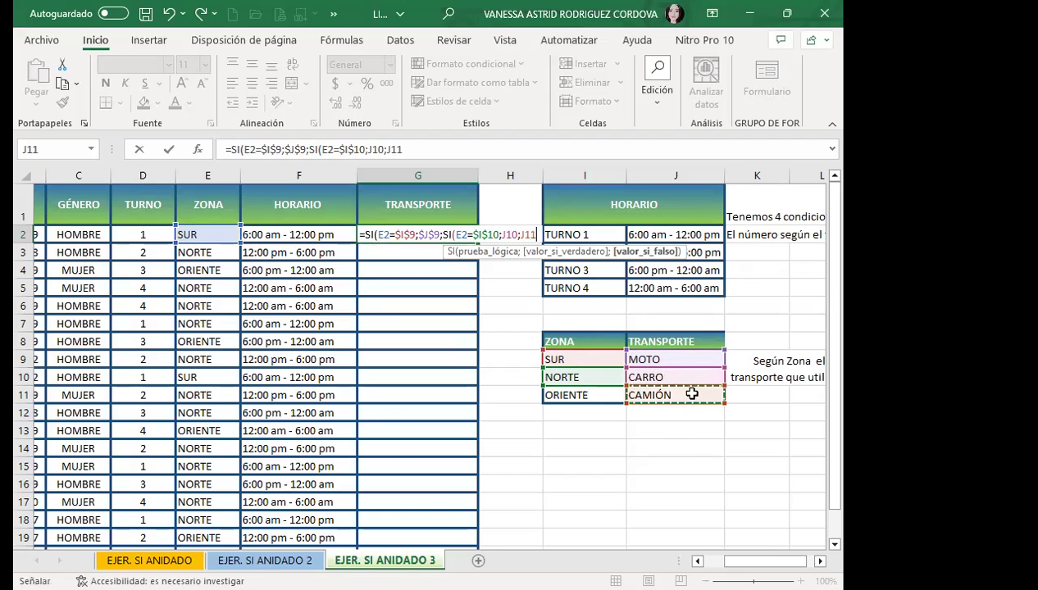
left_click(515, 236)
Make the J10 and J11 references absolute and close both SI functions with ))
key("F4")
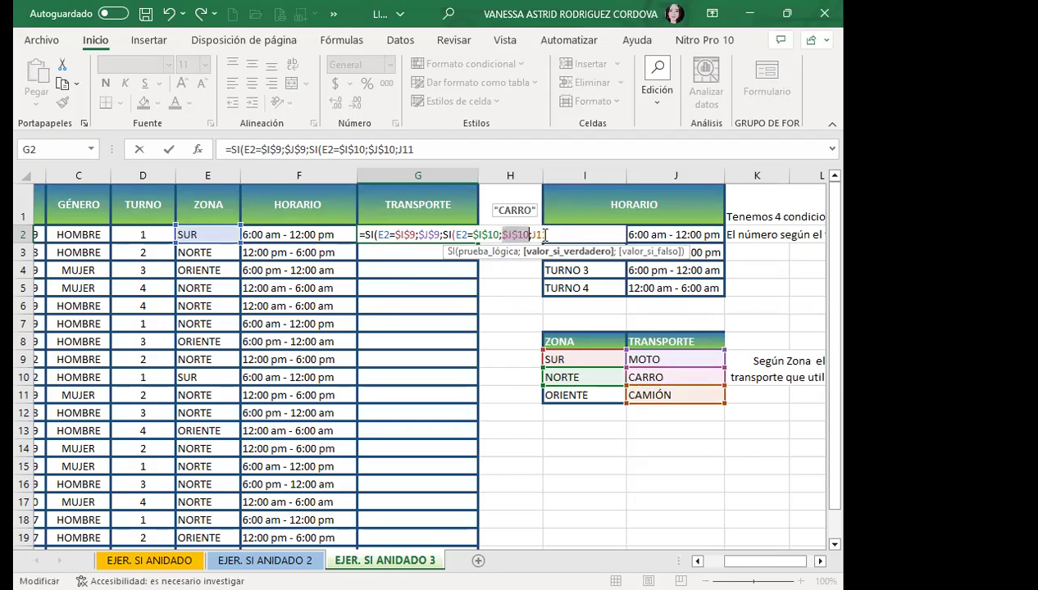
key("End")
key("F4")
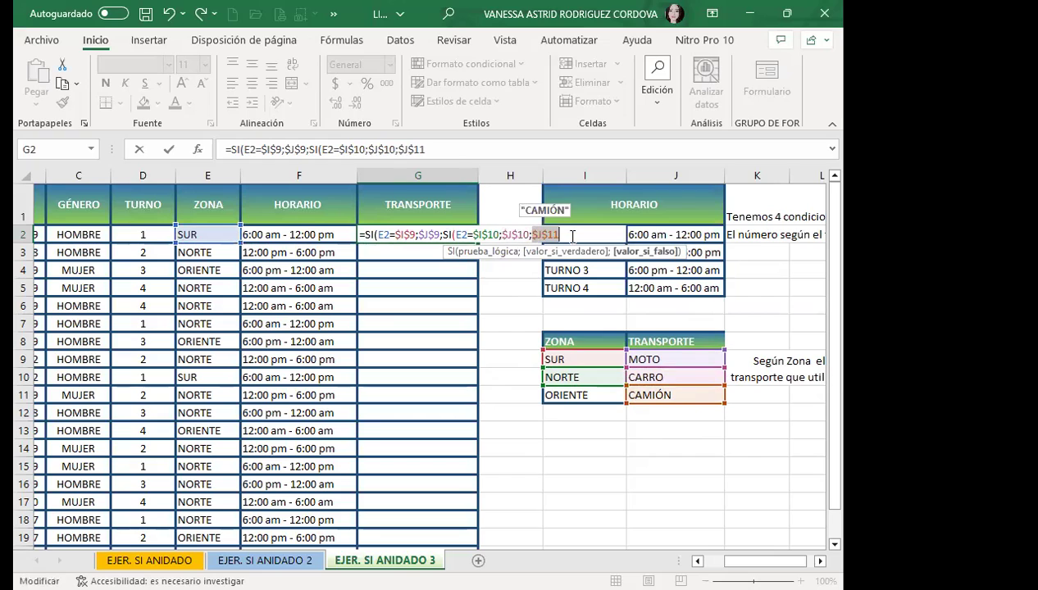
left_click(572, 236)
type(")")
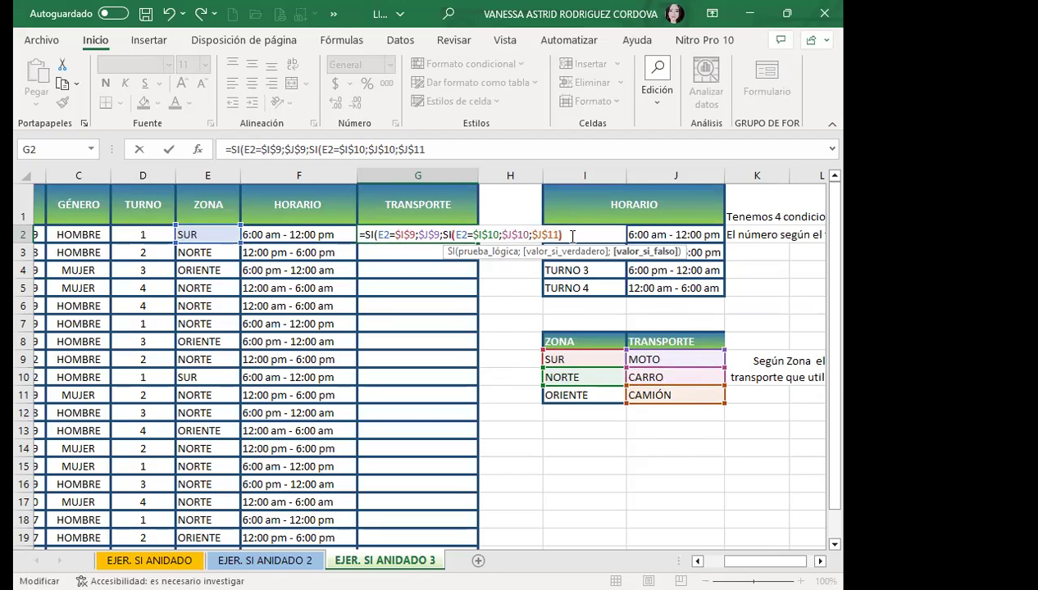
type(")")
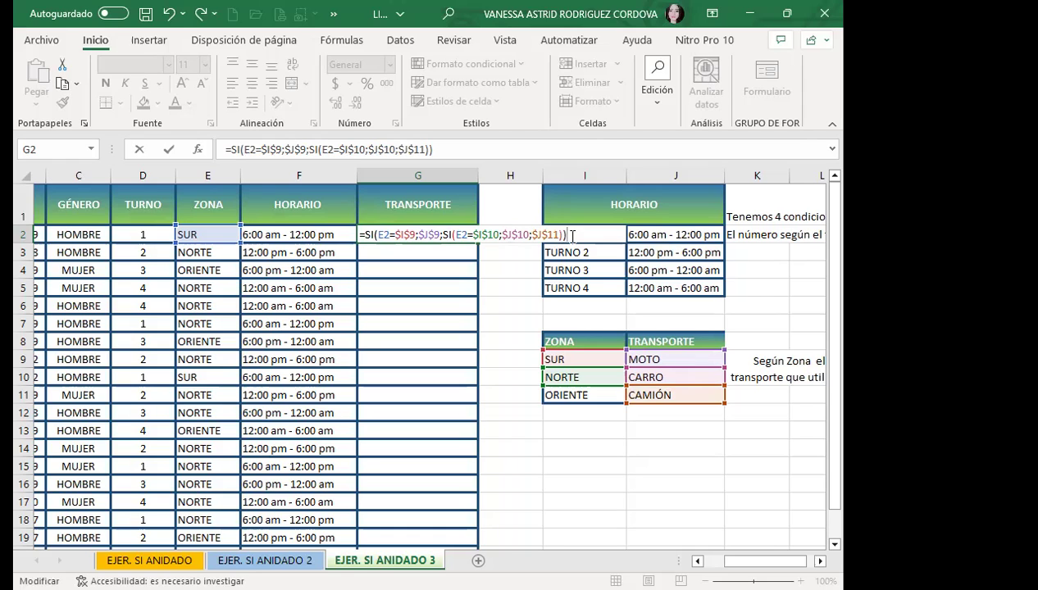
Enter G2's nested SI formula so it shows MOTO, then reselect G2
key("Return")
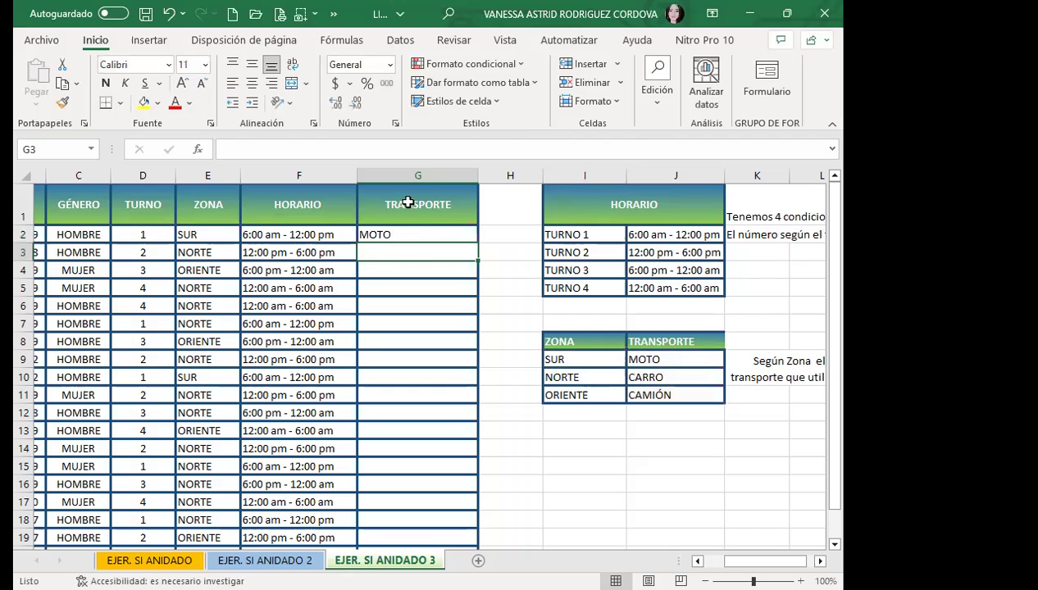
left_click(425, 237)
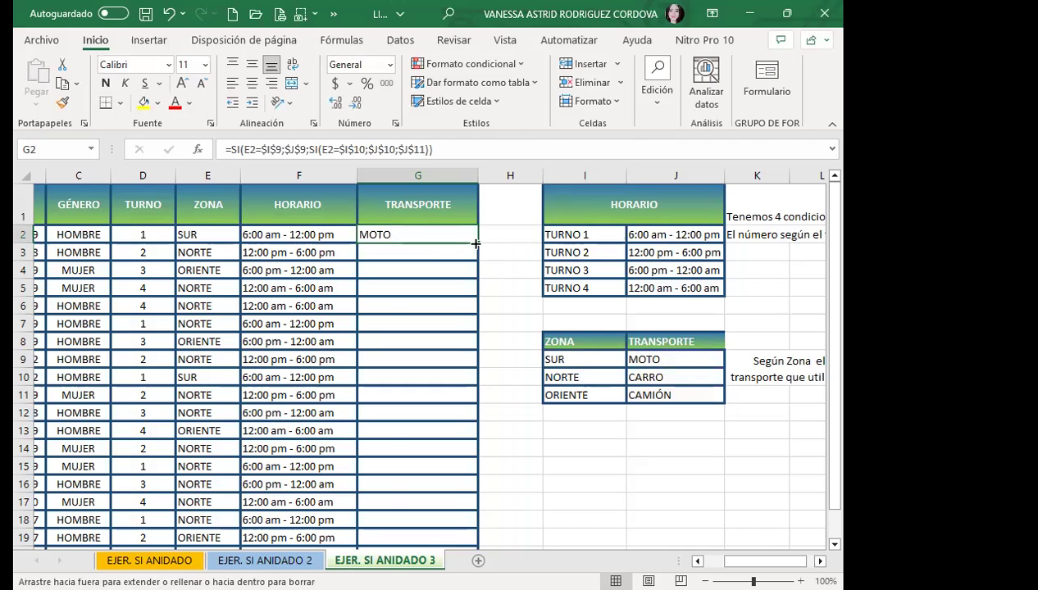
Fill G2's formula down to G20 so every TRANSPORTE row shows its vehicle
double_click(477, 243)
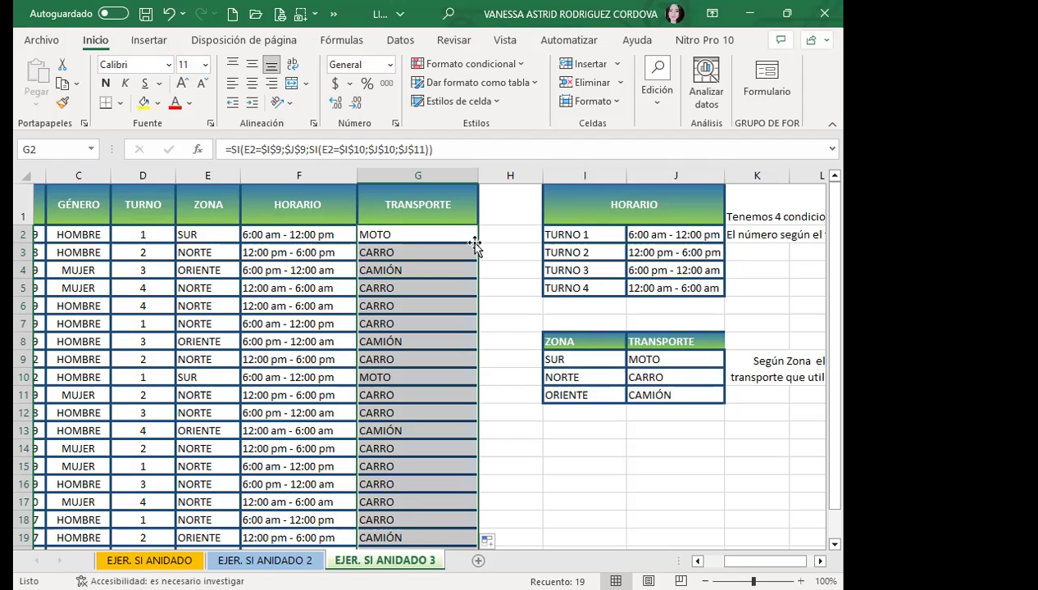
left_click(192, 232)
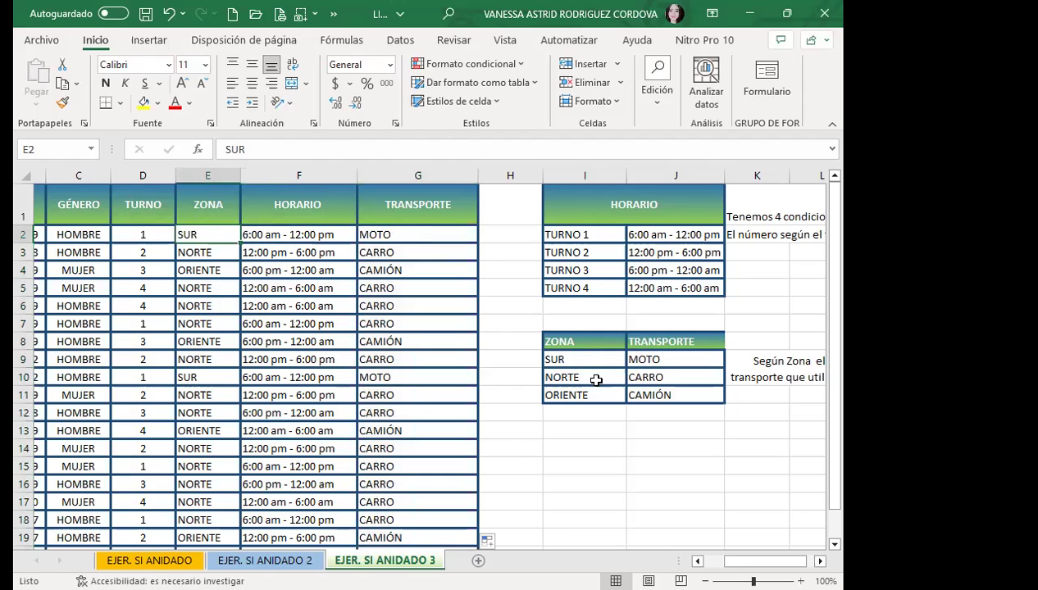
left_click(206, 253)
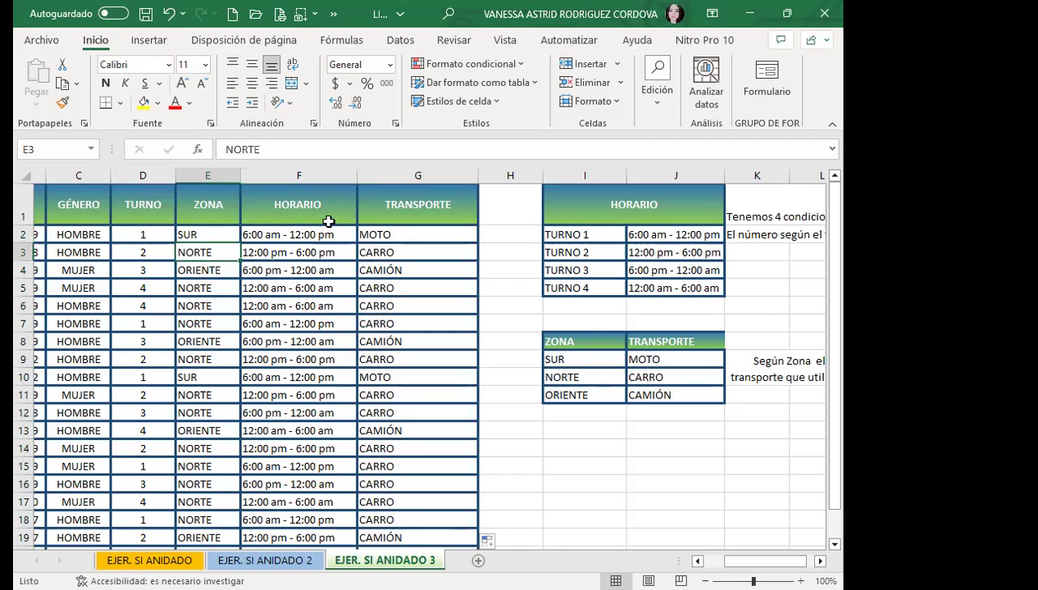
left_click(401, 254)
left_click(205, 266)
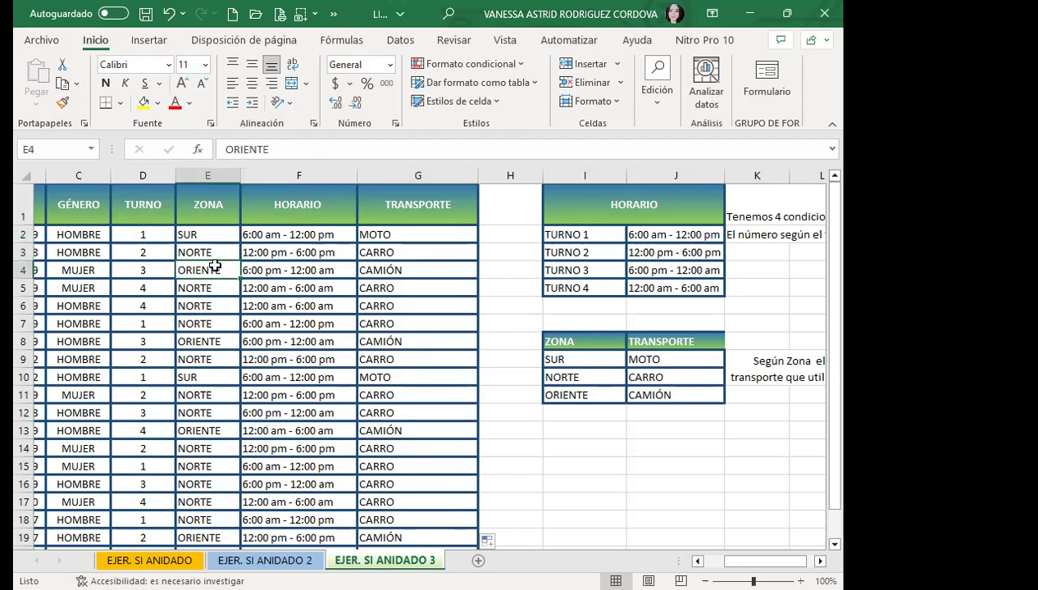
left_click(400, 270)
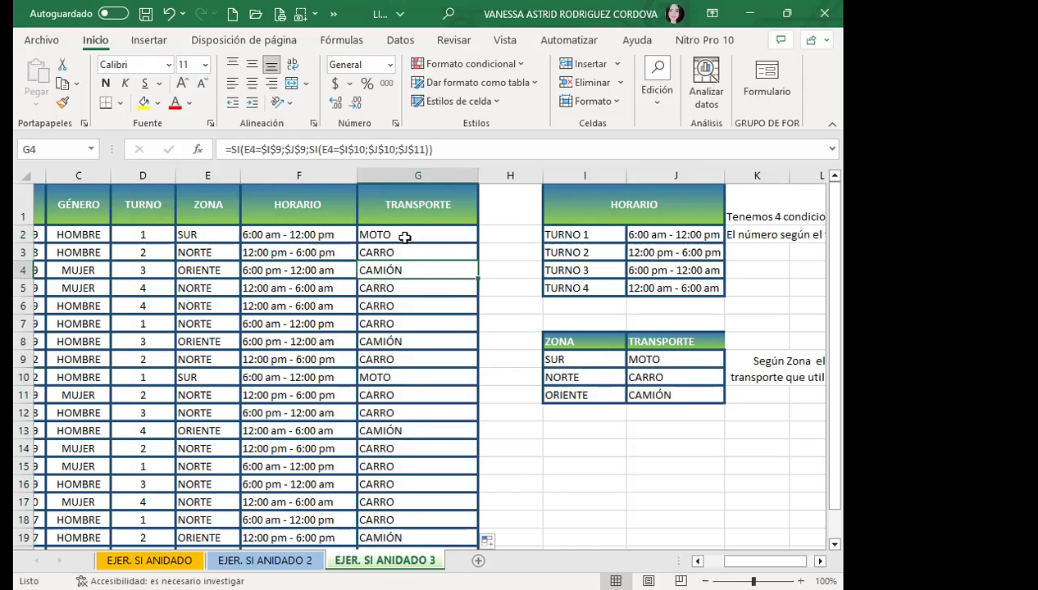
left_click_drag(400, 235, 418, 448)
scroll(418, 475, "down", 3)
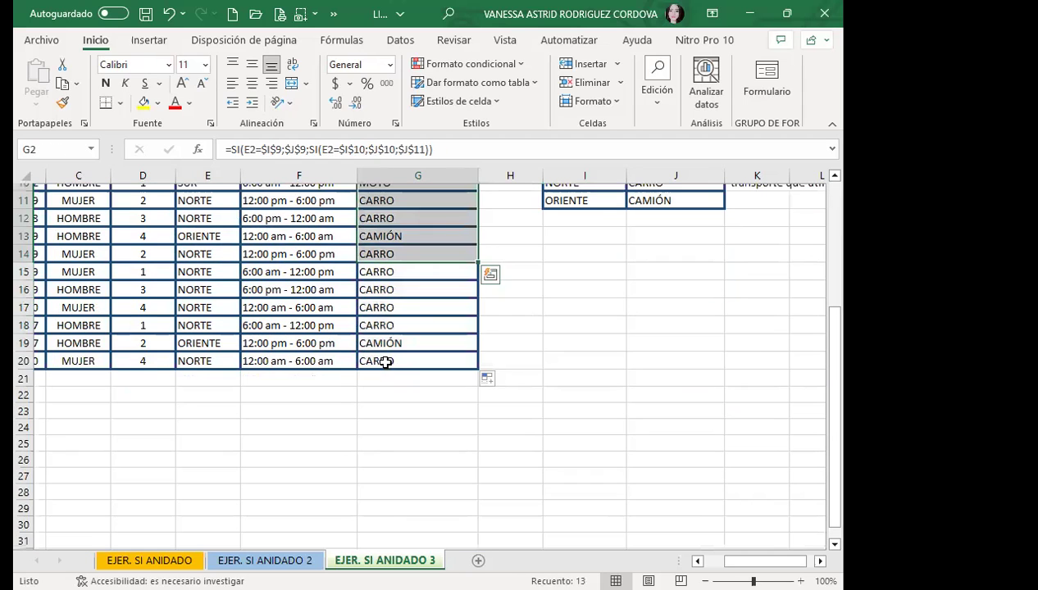
left_click(380, 361)
scroll(447, 366, "up", 3)
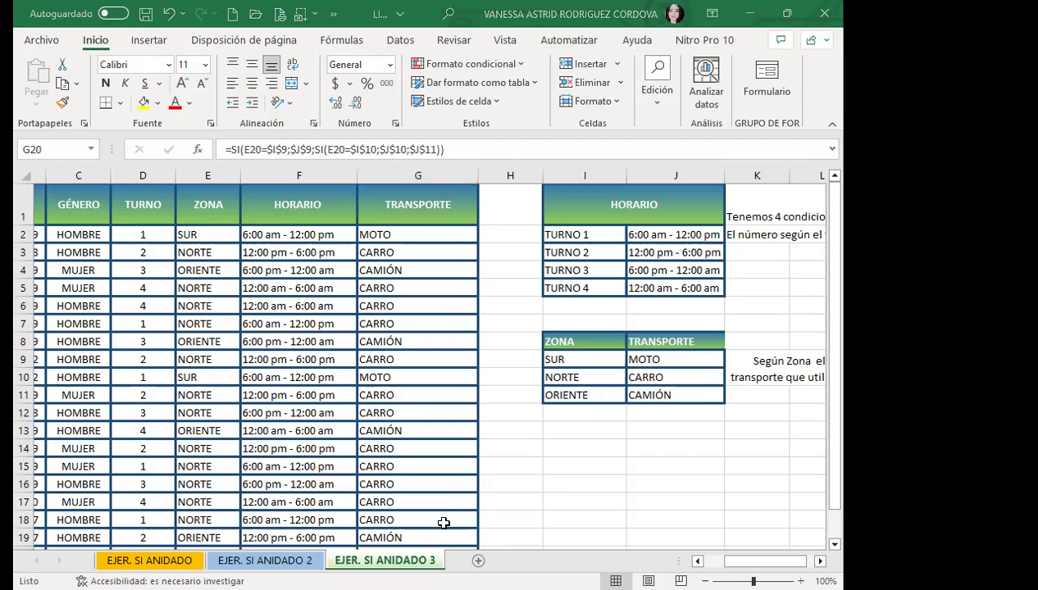
left_click(399, 249)
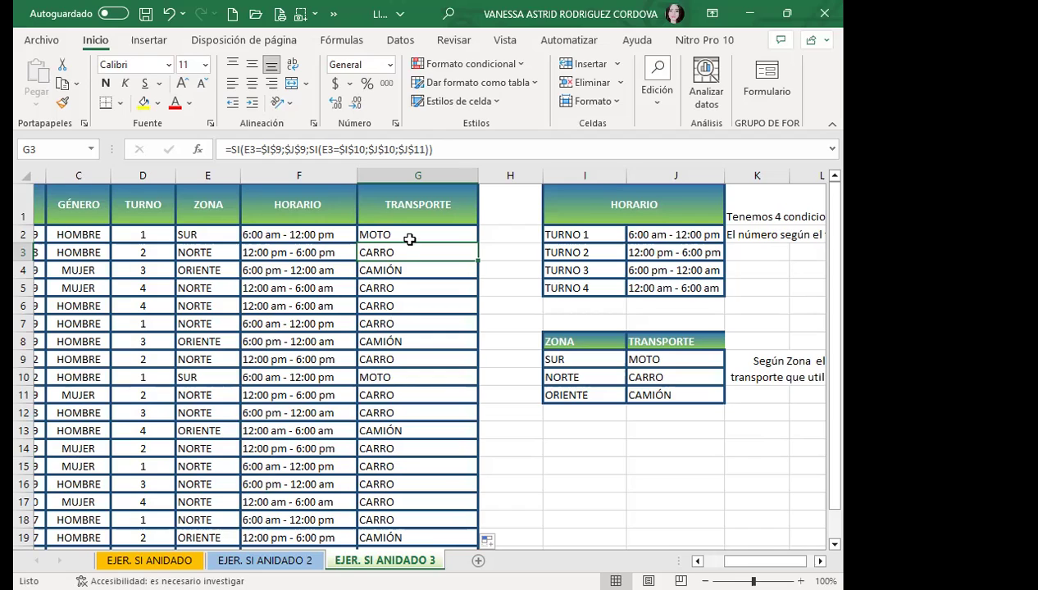
left_click(405, 235)
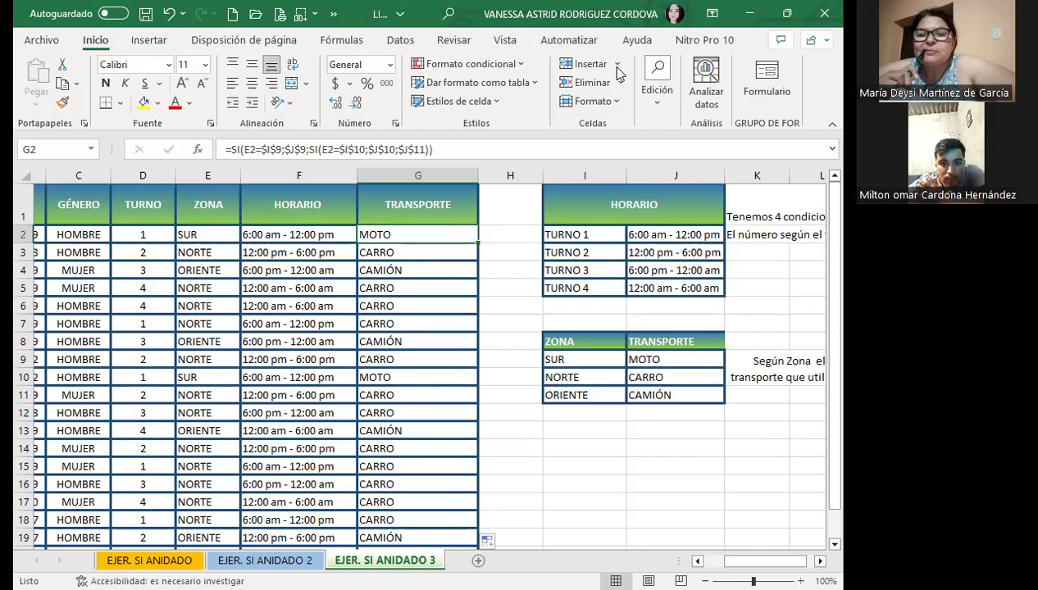
left_click(677, 359)
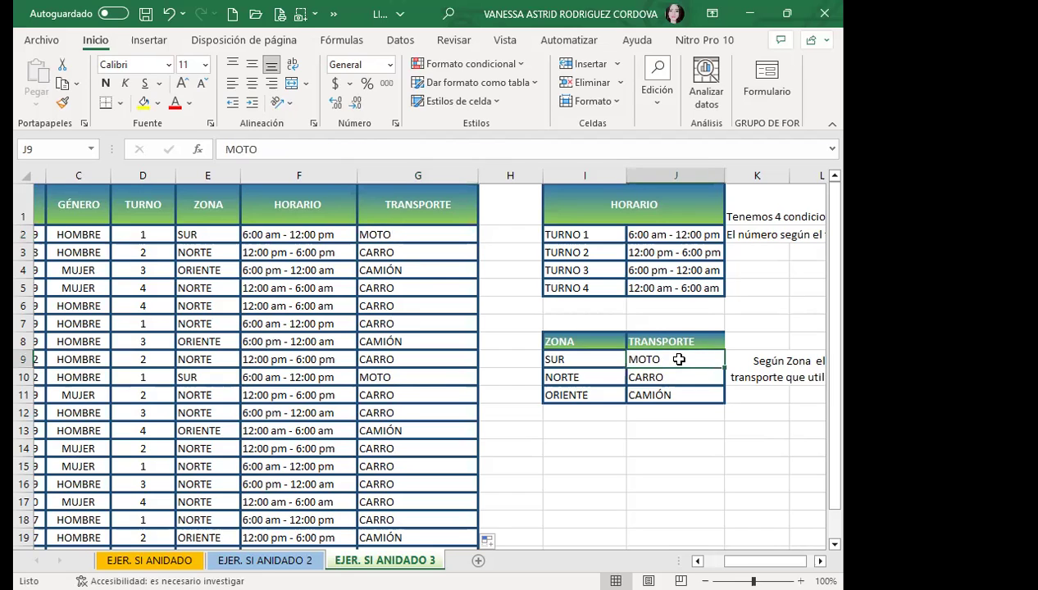
type("VANESSA")
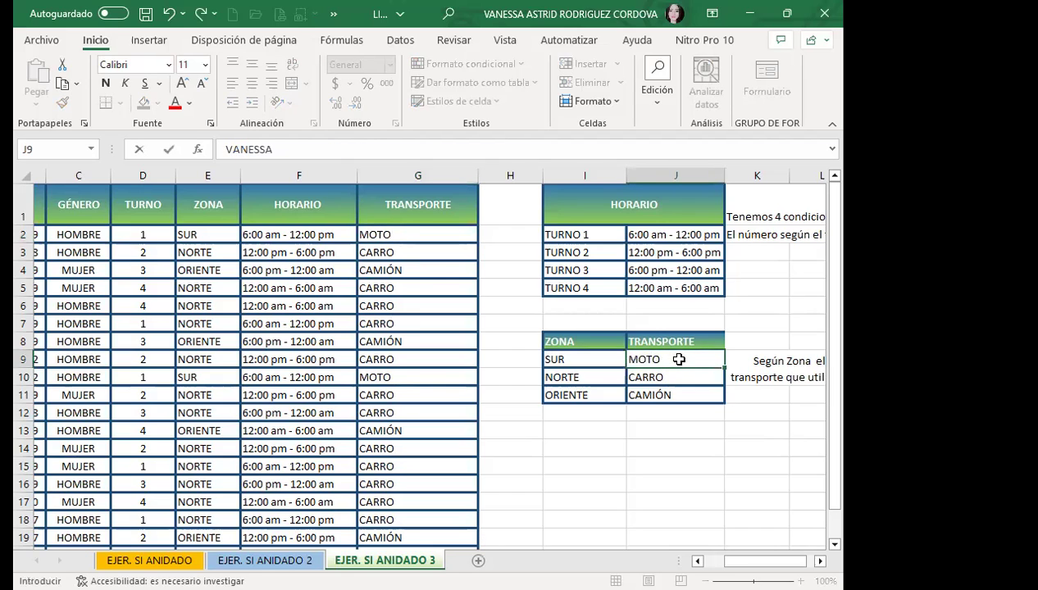
key("Return")
left_click(410, 235)
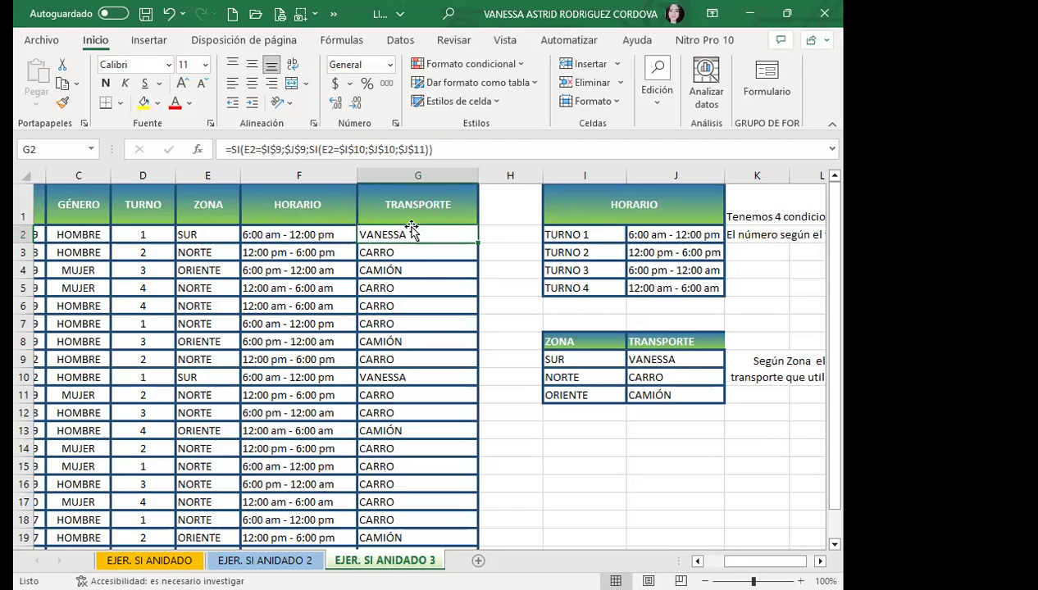
key("ctrl+z")
left_click(676, 371)
left_click(670, 359)
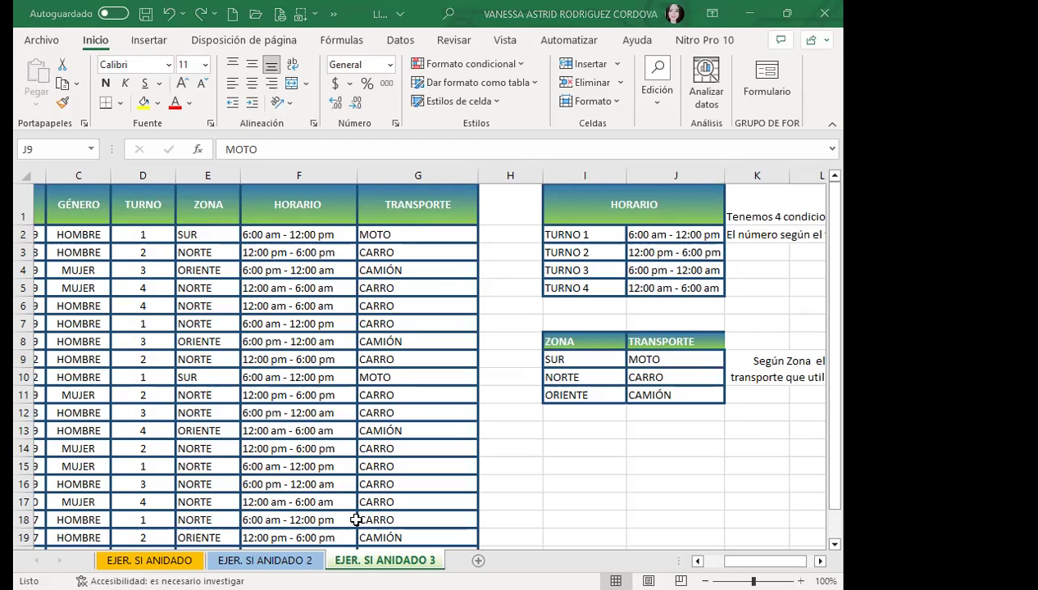
Review G2's formula, then switch to the Foro de discusión clase #3 page in Firefox
left_click(399, 233)
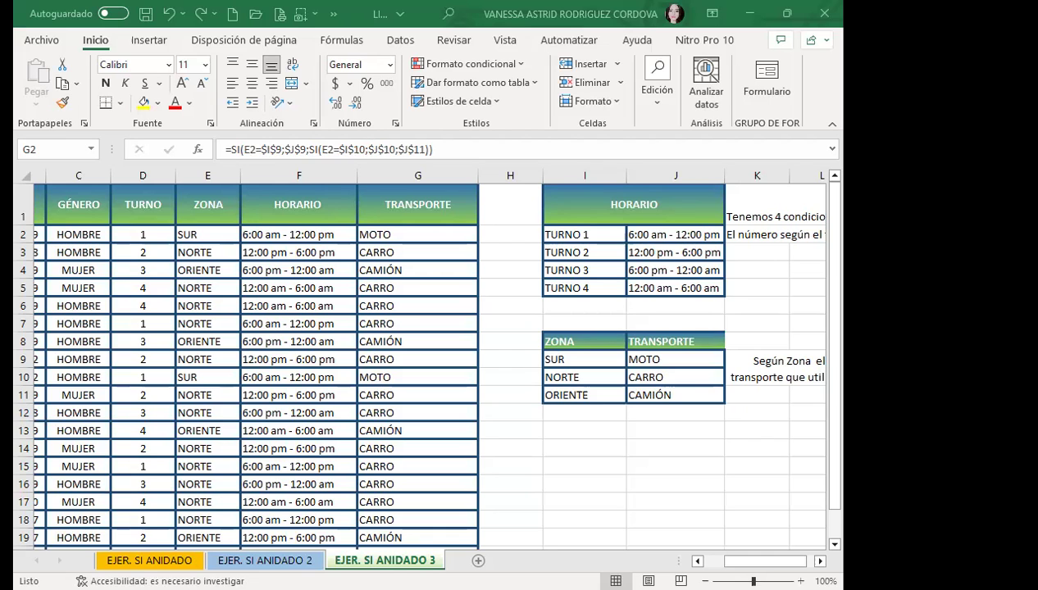
key("alt+Tab")
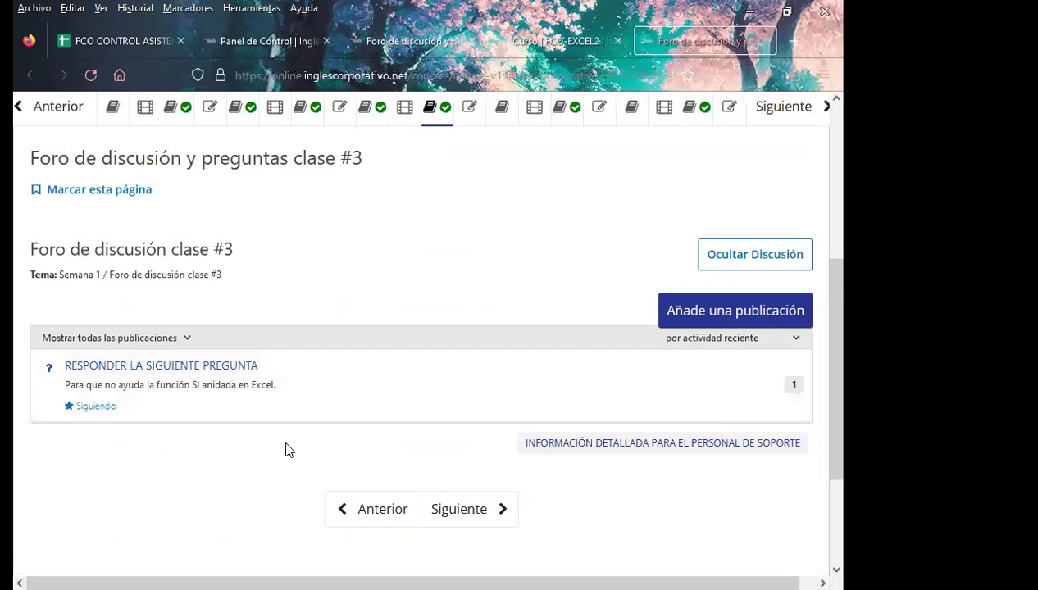